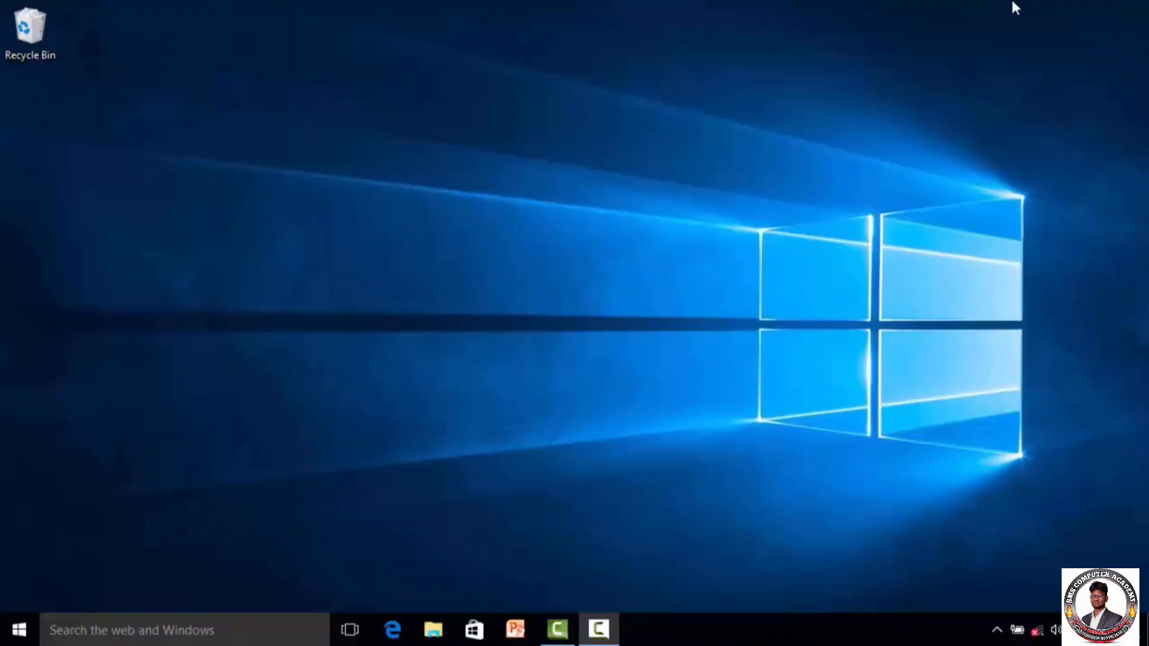
- Launch Notepad from the Windows Accessories group of the installed apps and close its window again
click(832, 375)
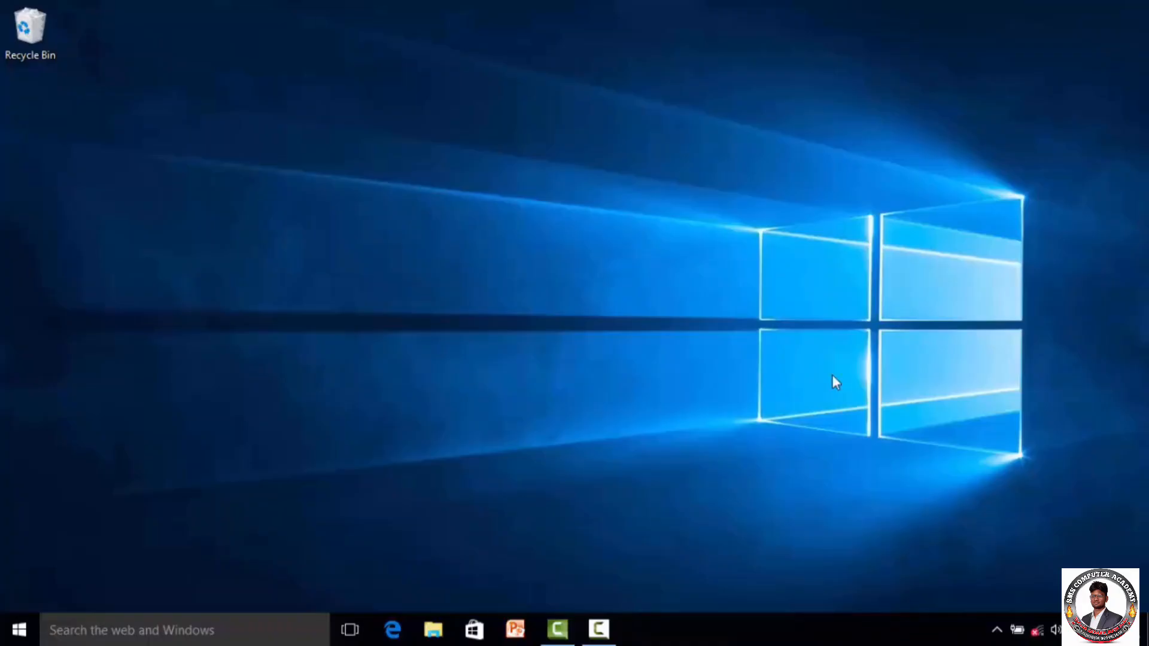
click(21, 631)
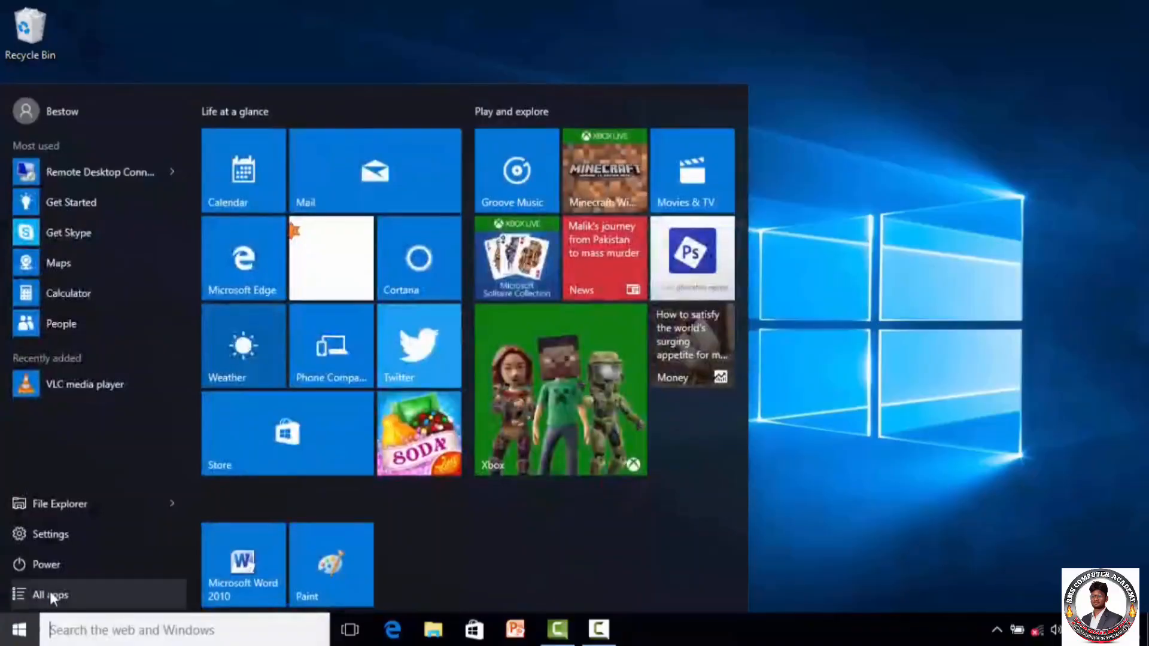
click(49, 591)
scroll(40, 334, down, 10)
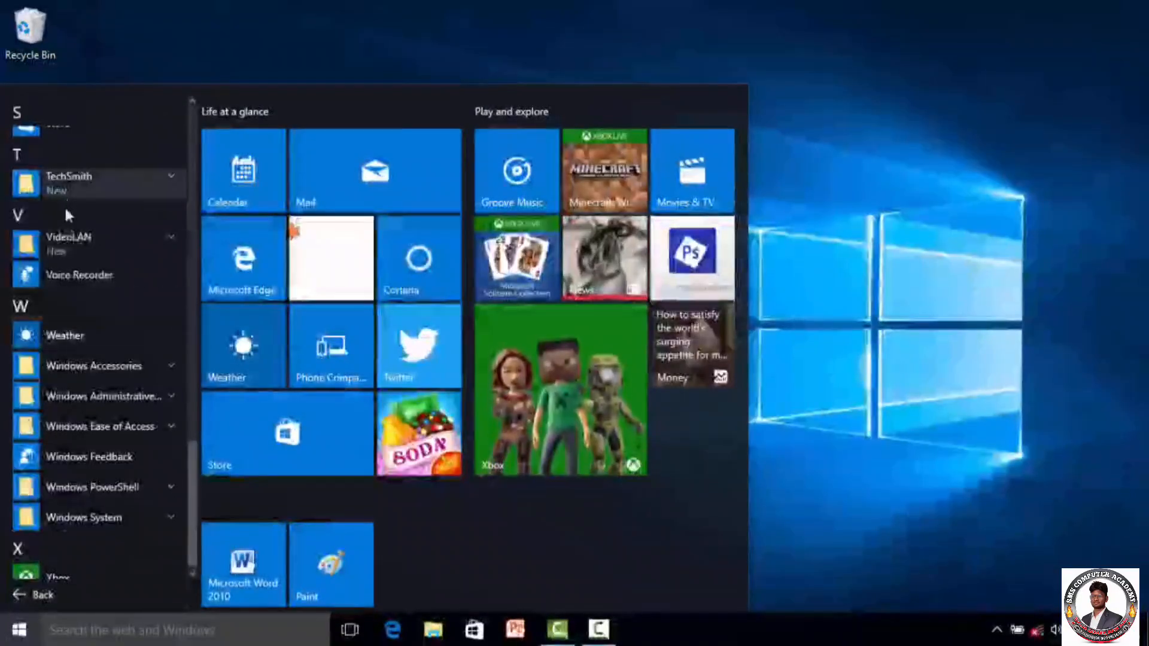
click(109, 366)
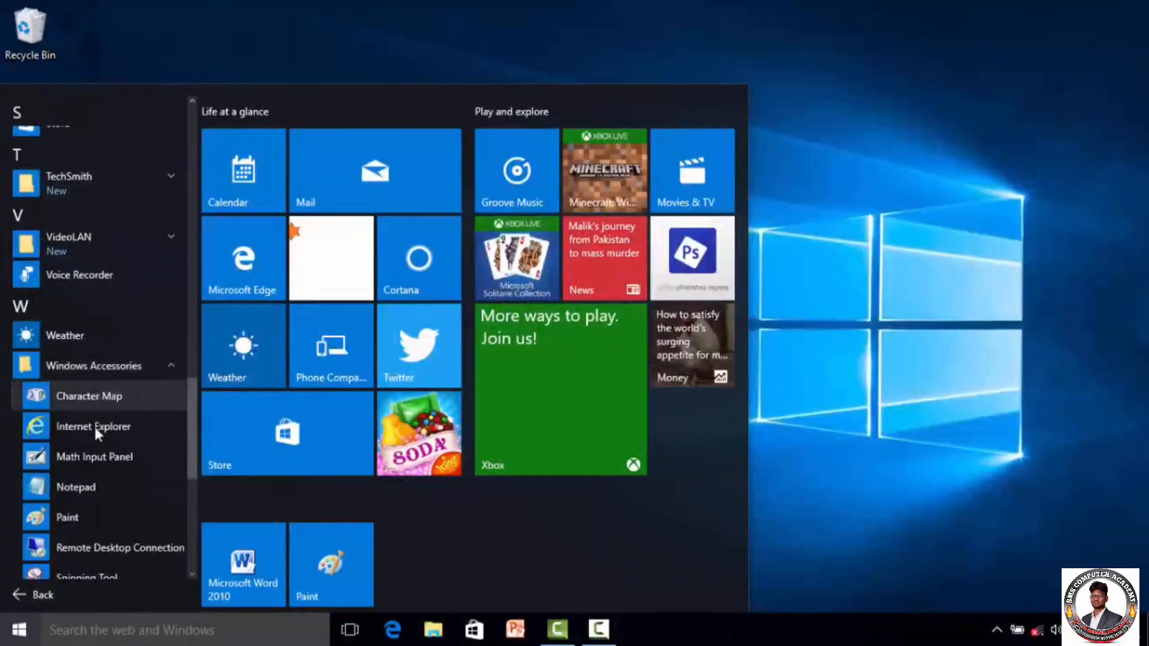
click(78, 487)
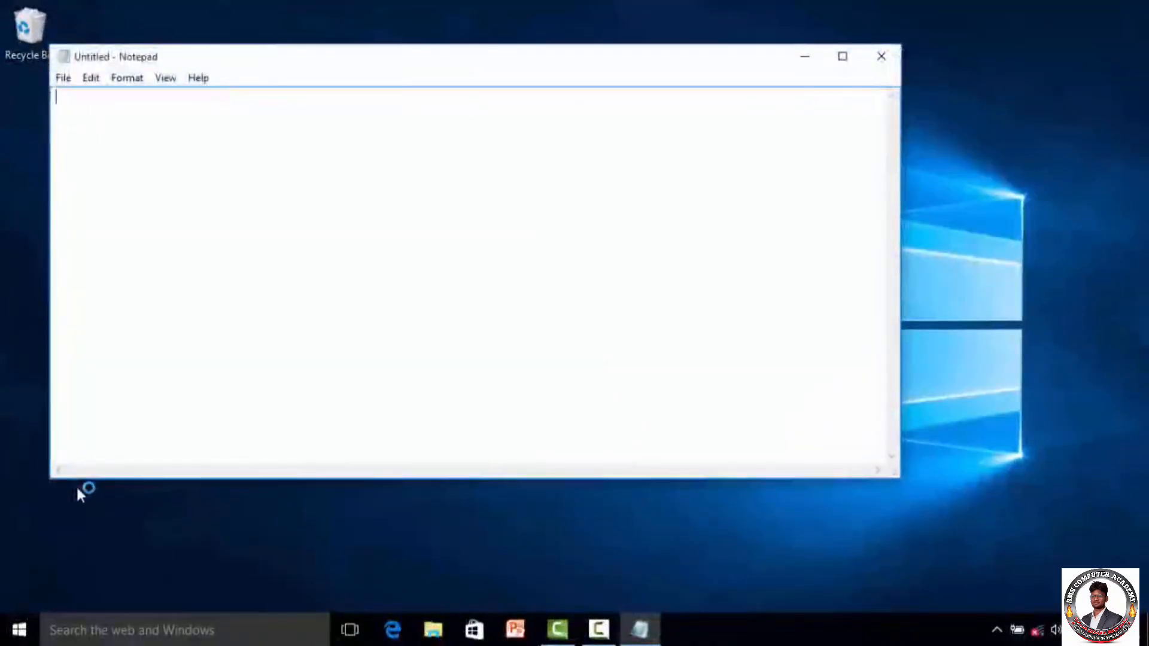
click(881, 60)
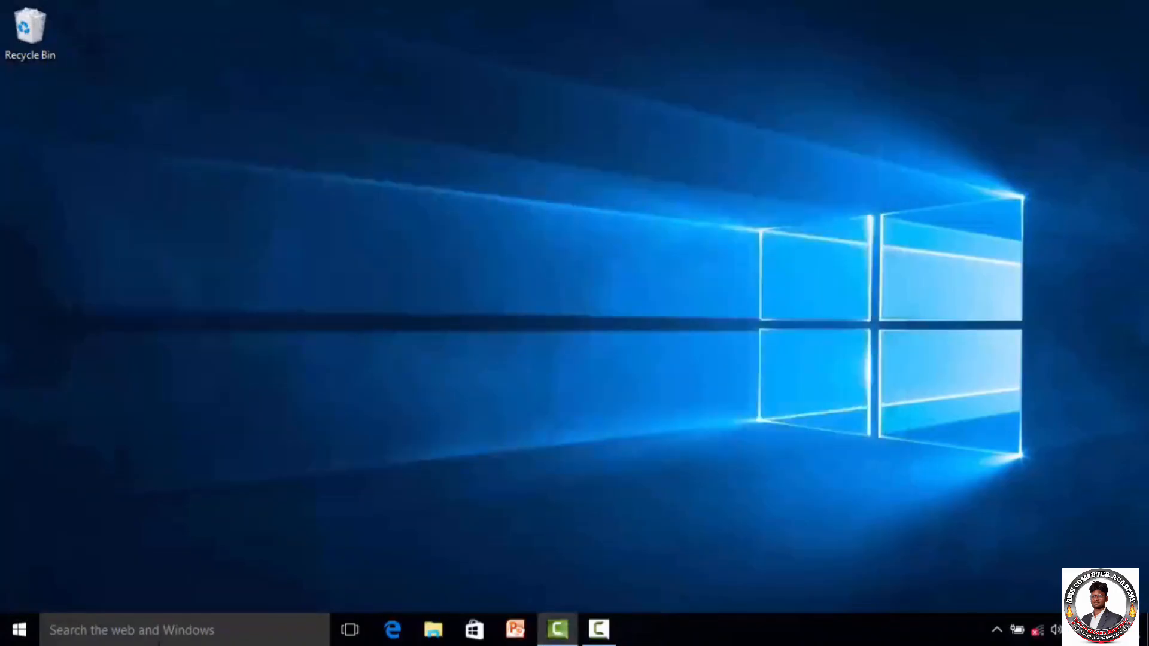
- Search Windows for "NOTEP", launch the Notepad desktop app from the results and close its window
click(123, 637)
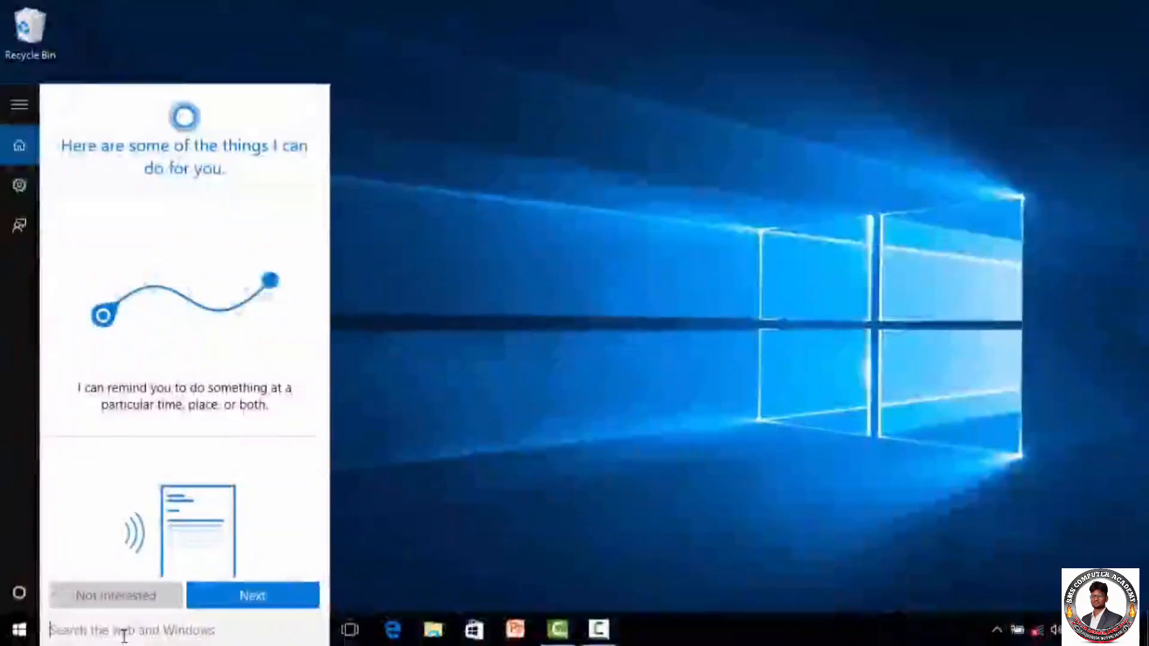
text(NOT)
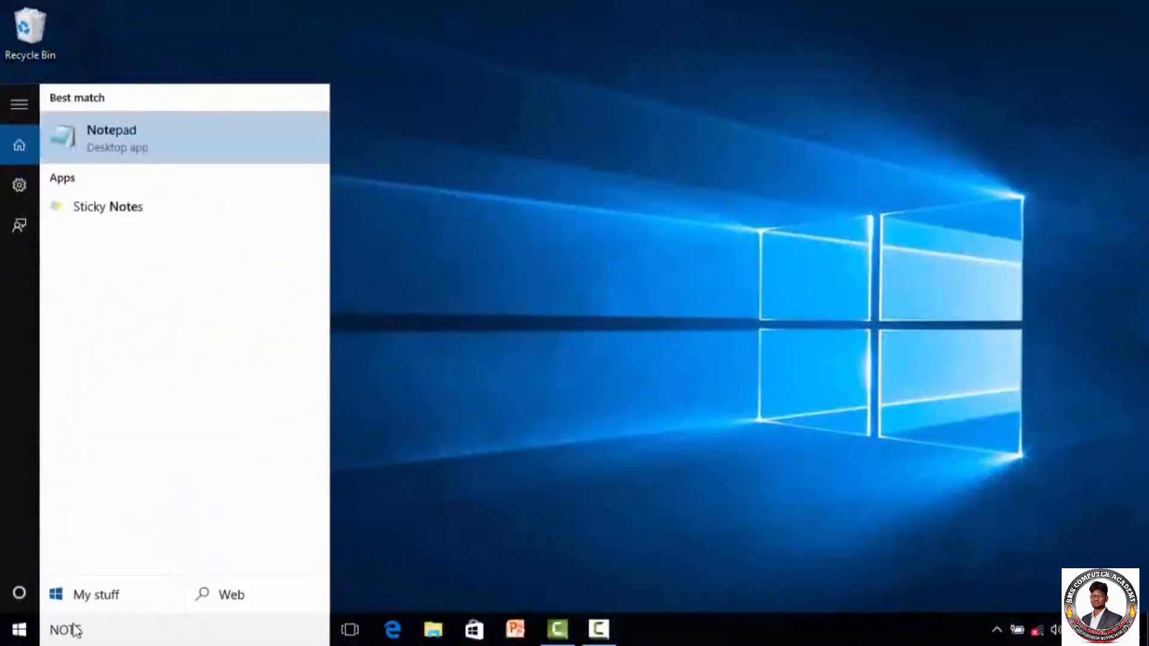
text(E)
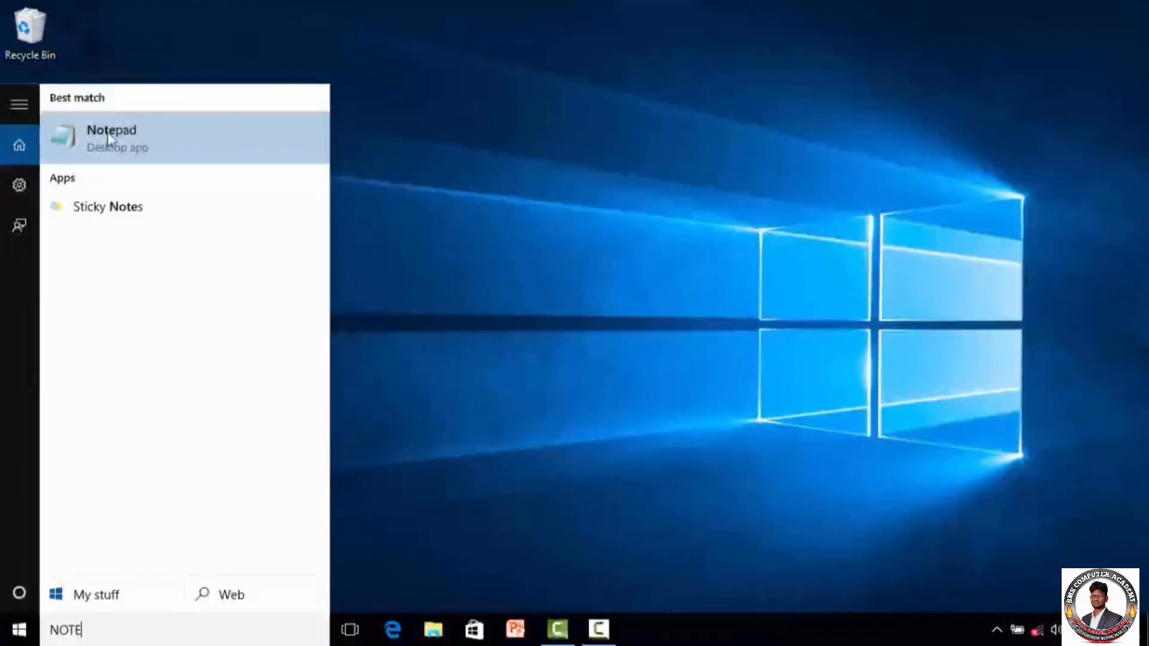
text(P)
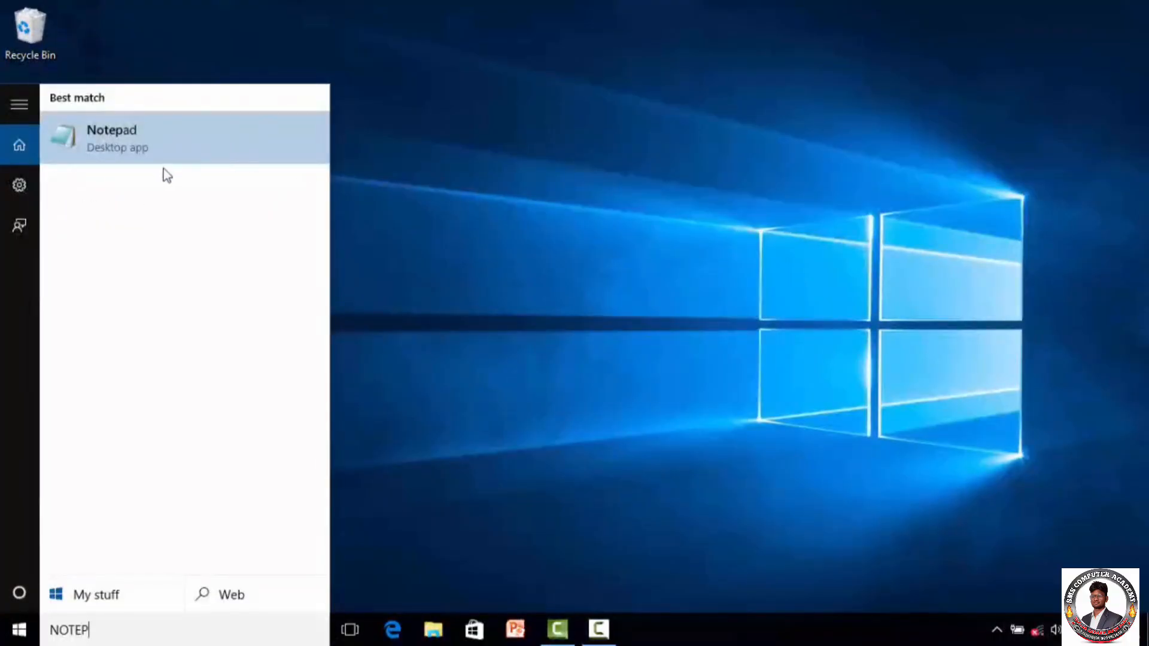
click(123, 151)
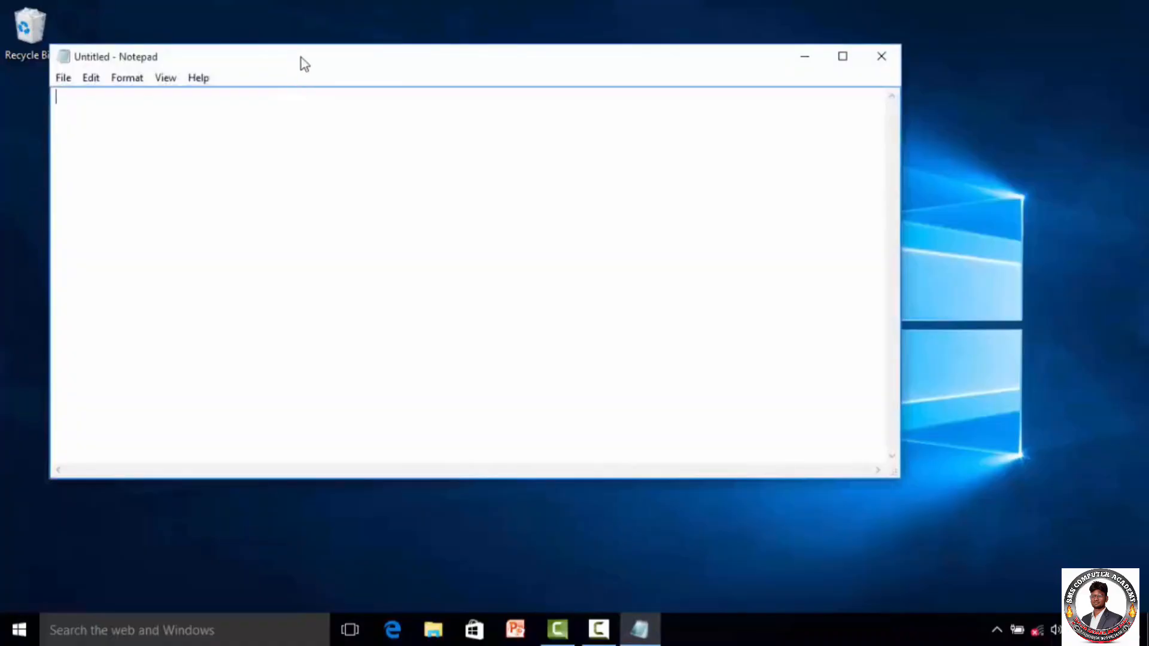
click(967, 90)
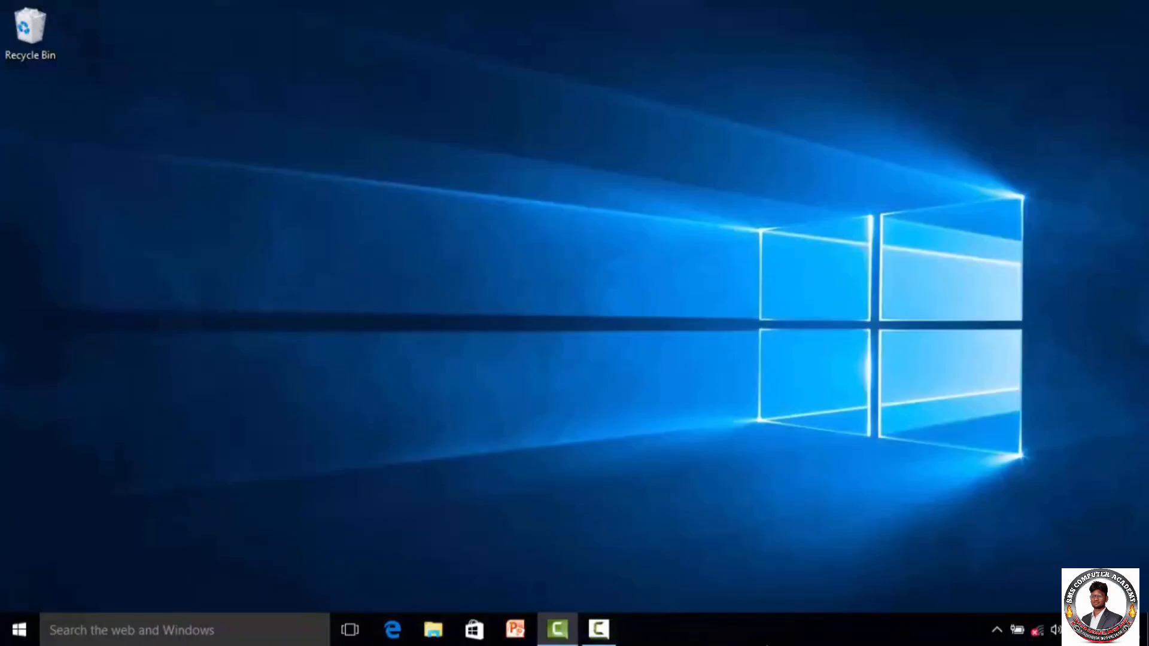
- Pin Notepad from the Windows Accessories group to both Start and the taskbar
click(19, 629)
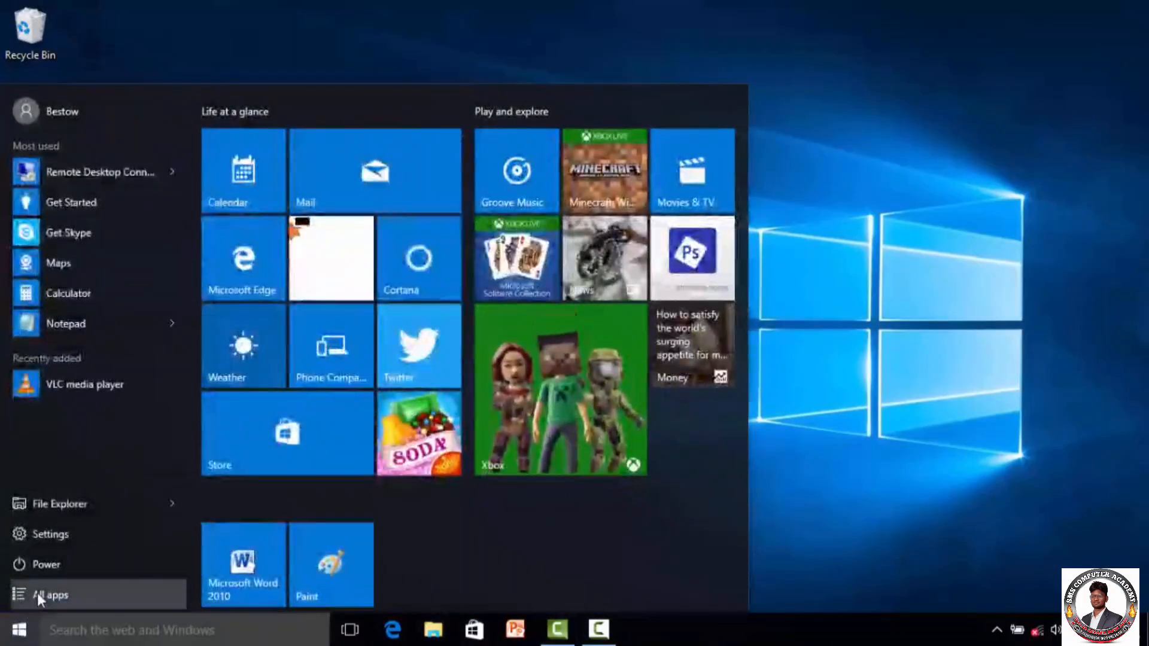
click(37, 594)
scroll(64, 476, down, 5)
scroll(66, 506, down, 10)
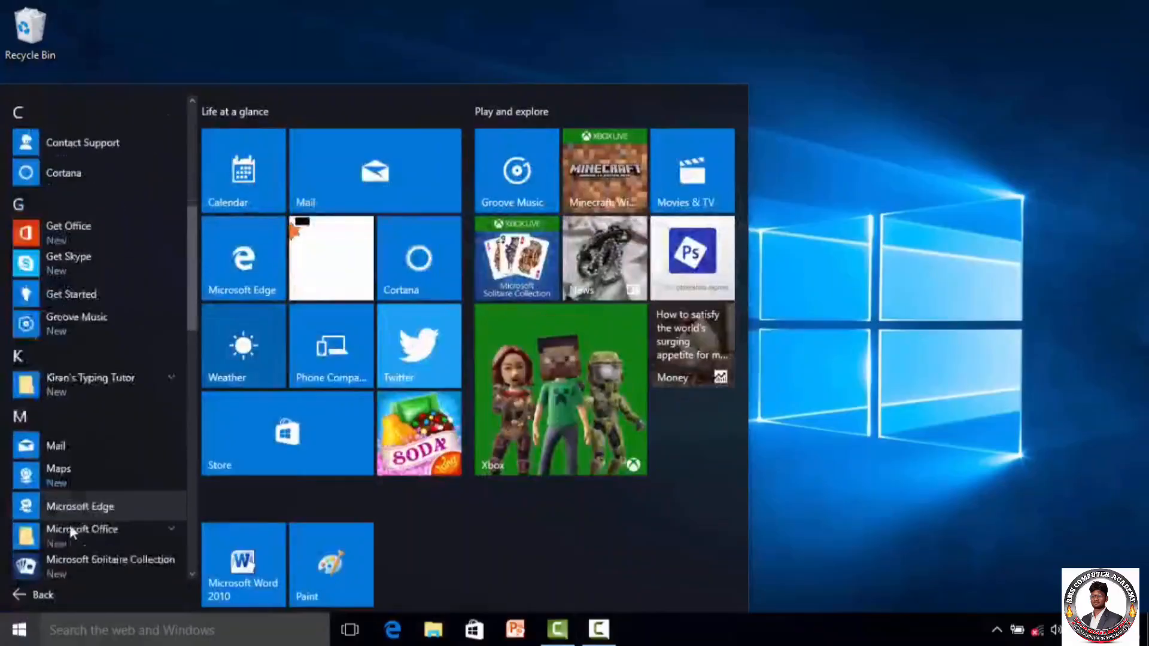
scroll(70, 540, down, 5)
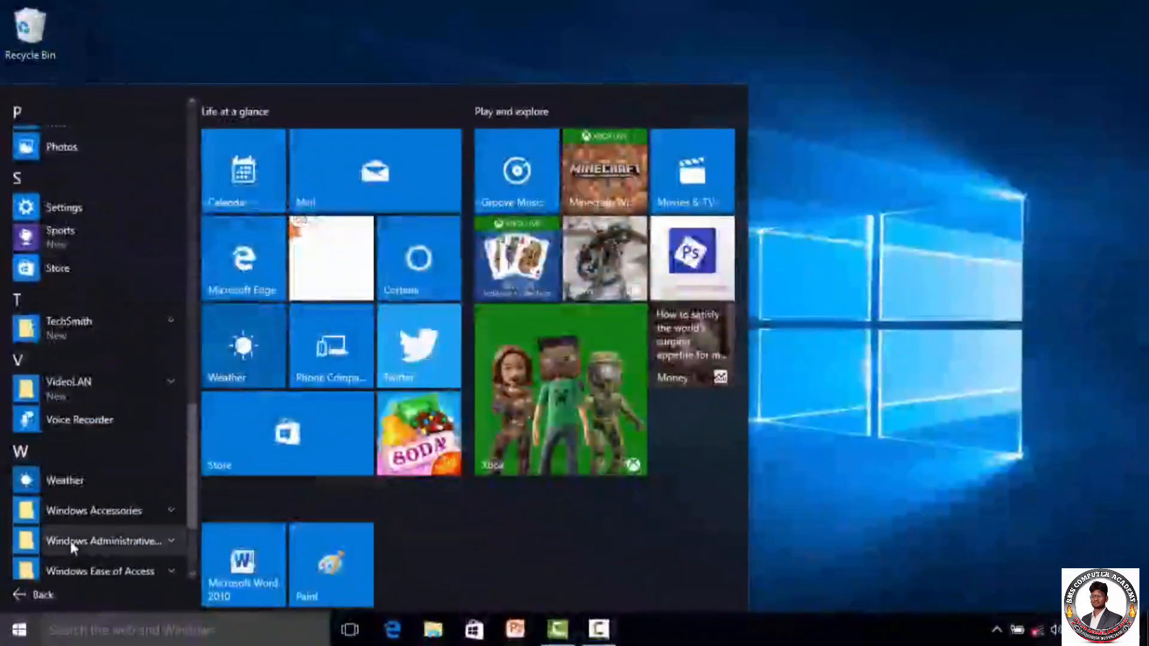
click(92, 441)
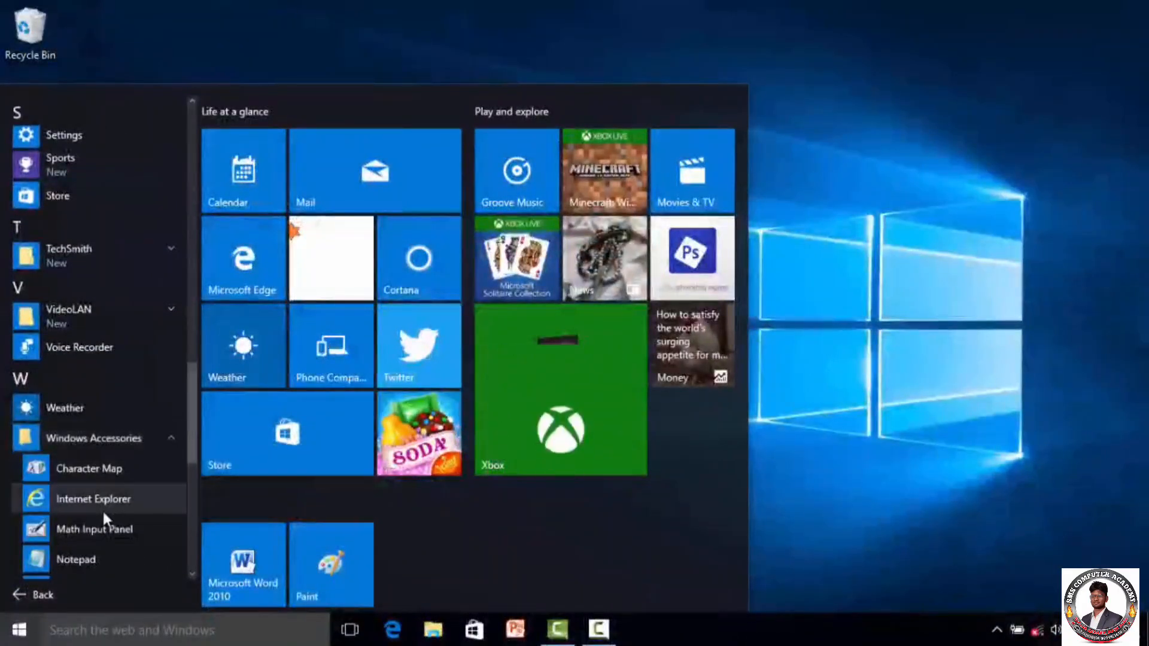
right_click(85, 558)
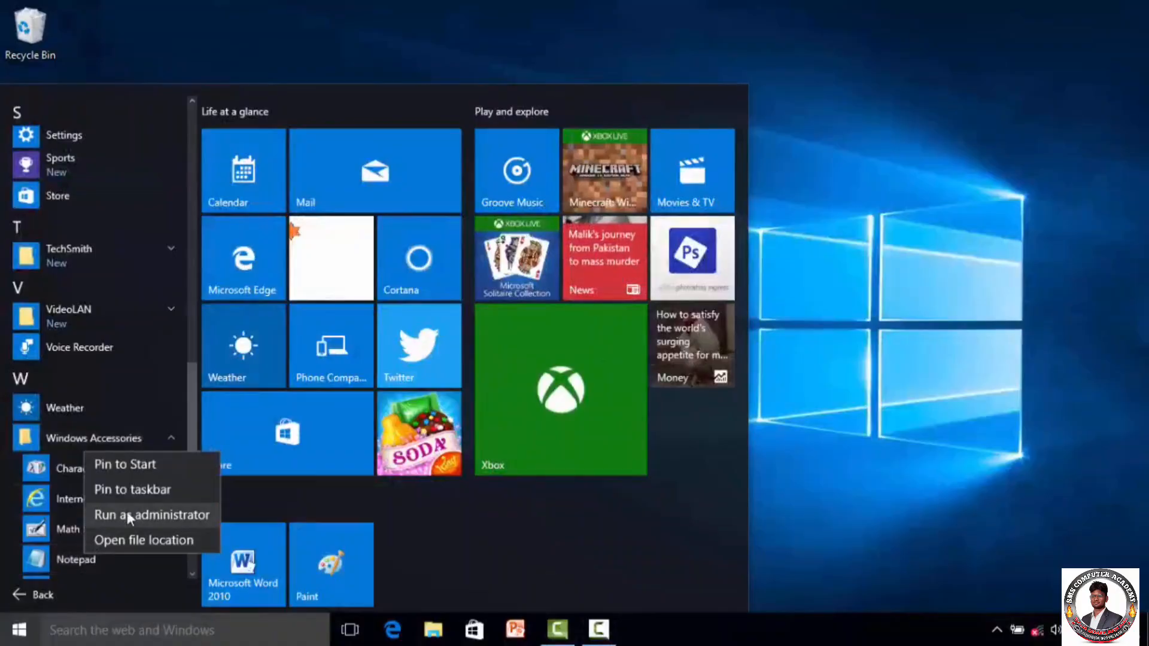
click(138, 466)
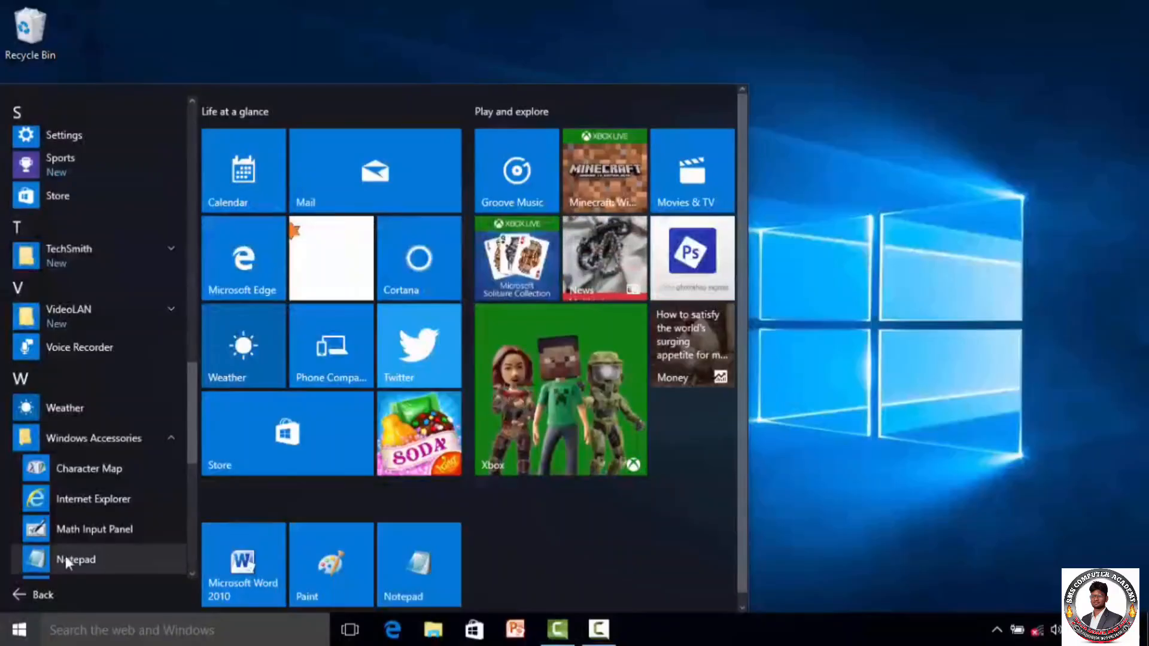
right_click(85, 562)
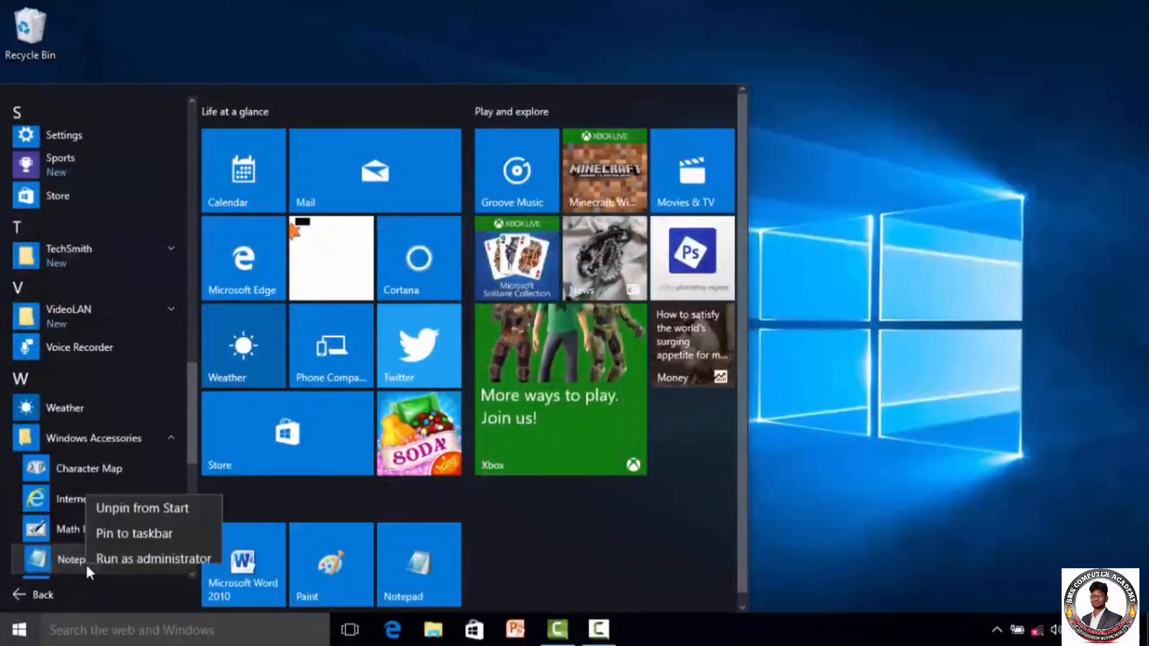
click(140, 501)
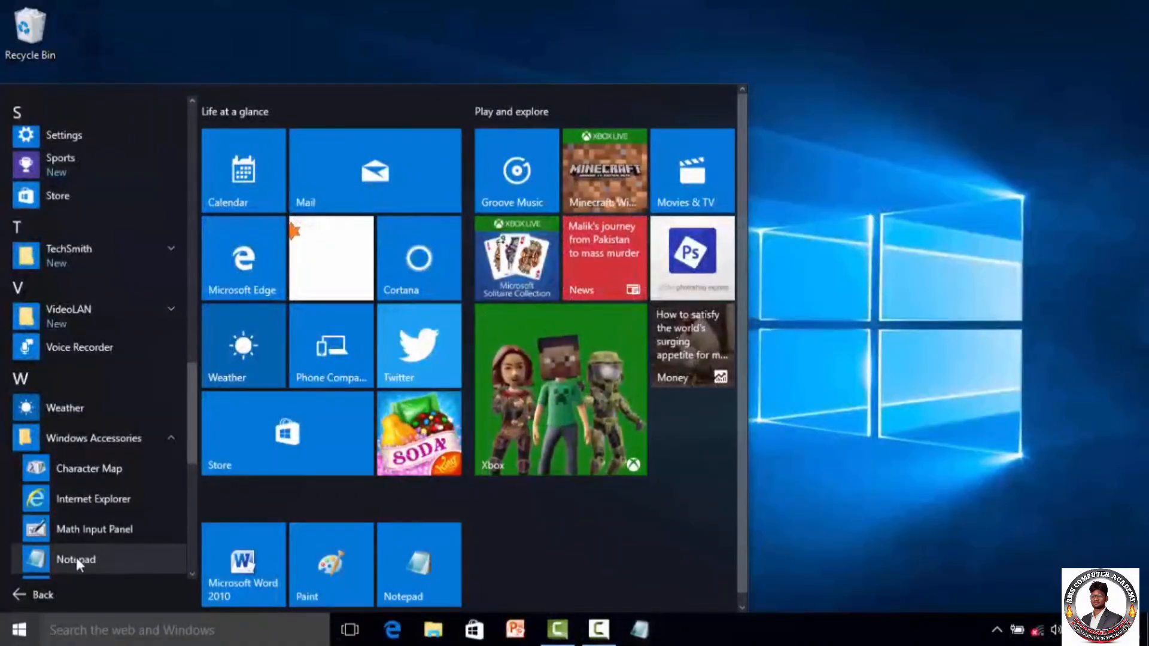
- Create a Notepad shortcut on the desktop near the Recycle Bin and open Notepad from it, moving its window slightly lower
drag(71, 559, 202, 27)
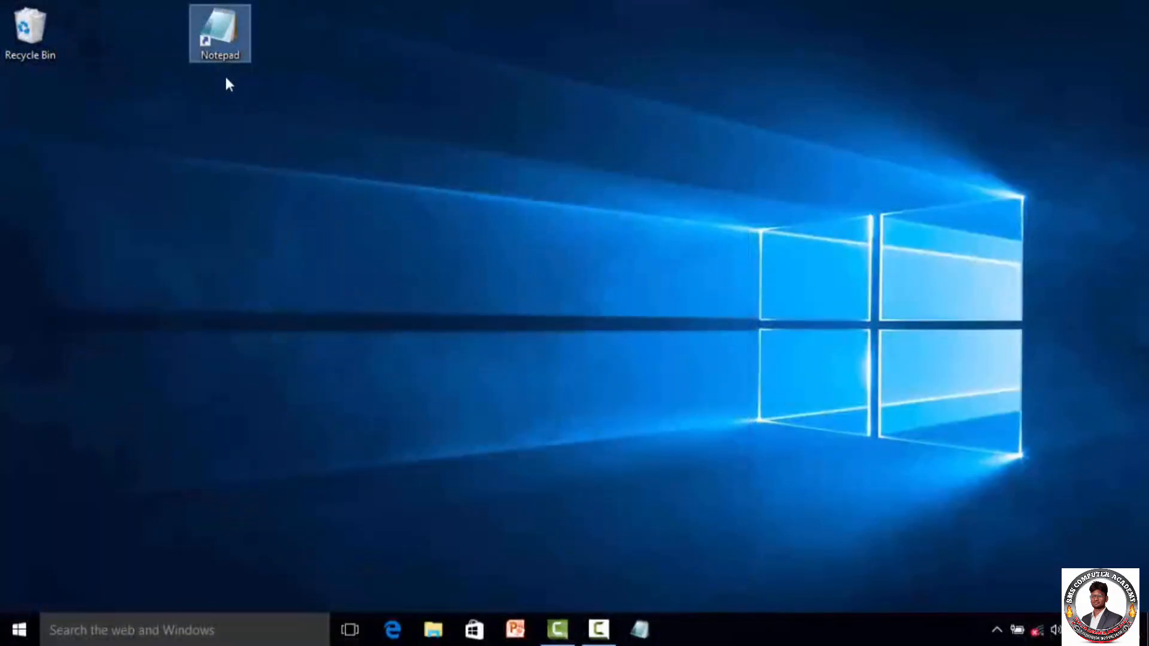
click(229, 92)
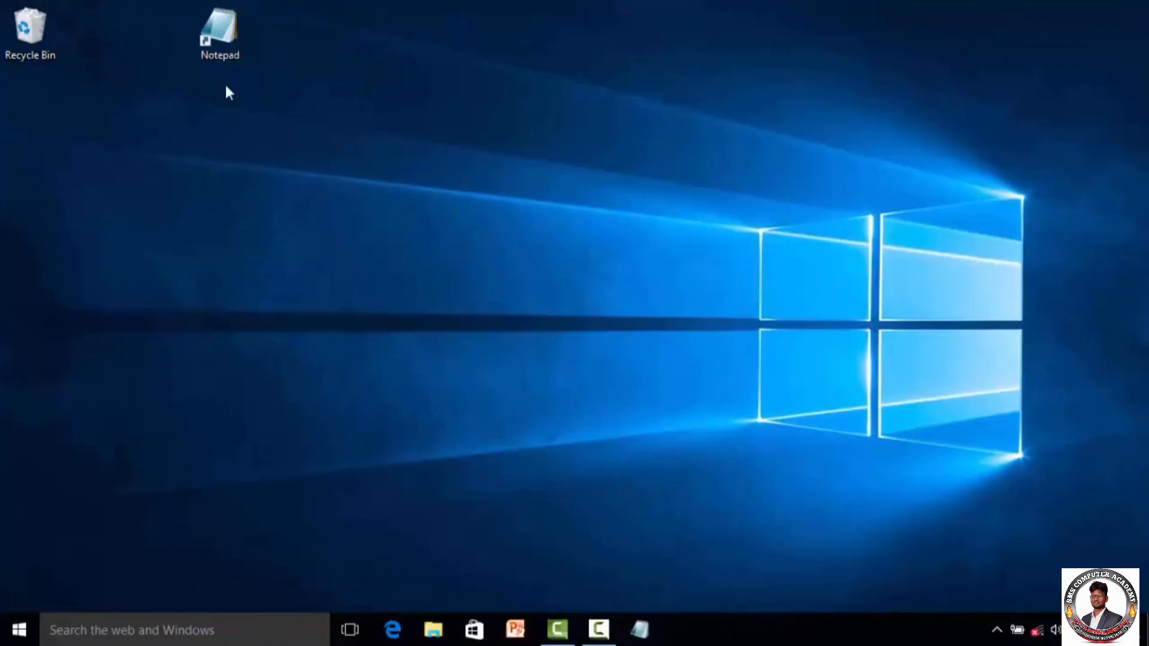
double_click(228, 34)
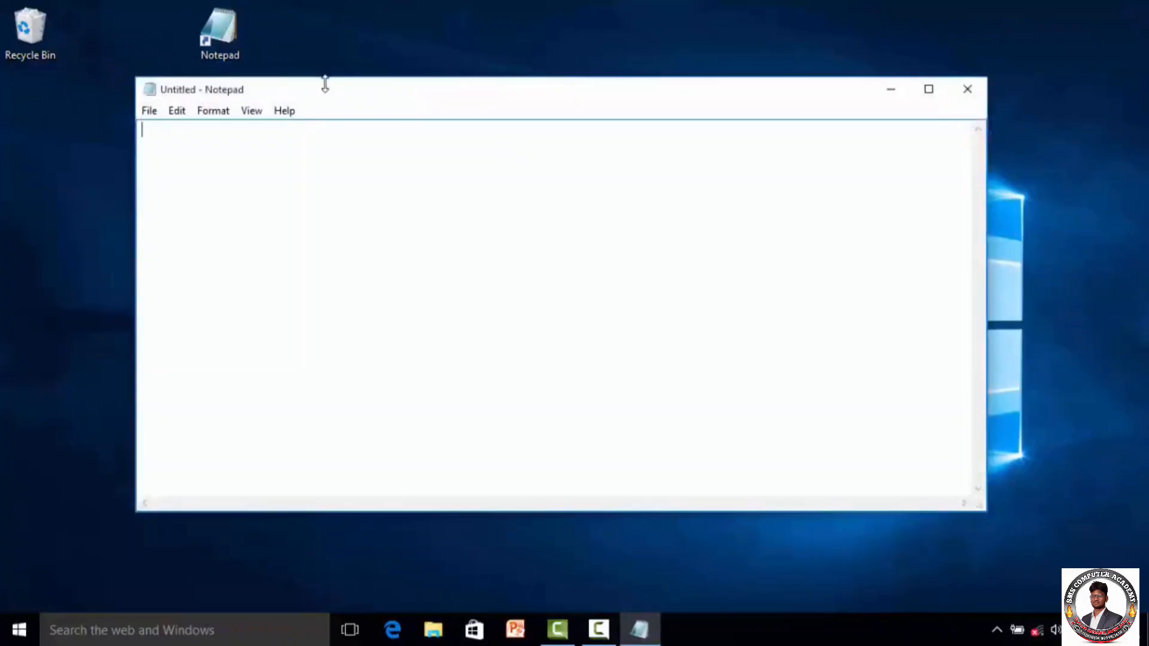
drag(328, 98, 334, 141)
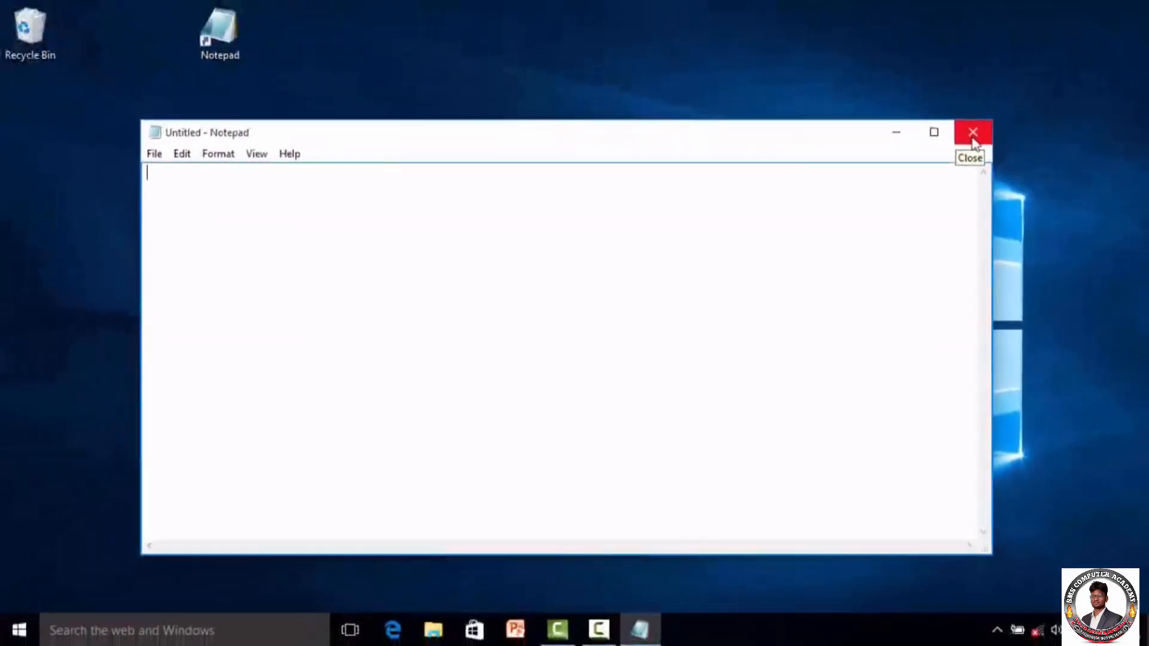
- Maximize and restore the Notepad window, and minimize it and bring it back from the taskbar
click(934, 133)
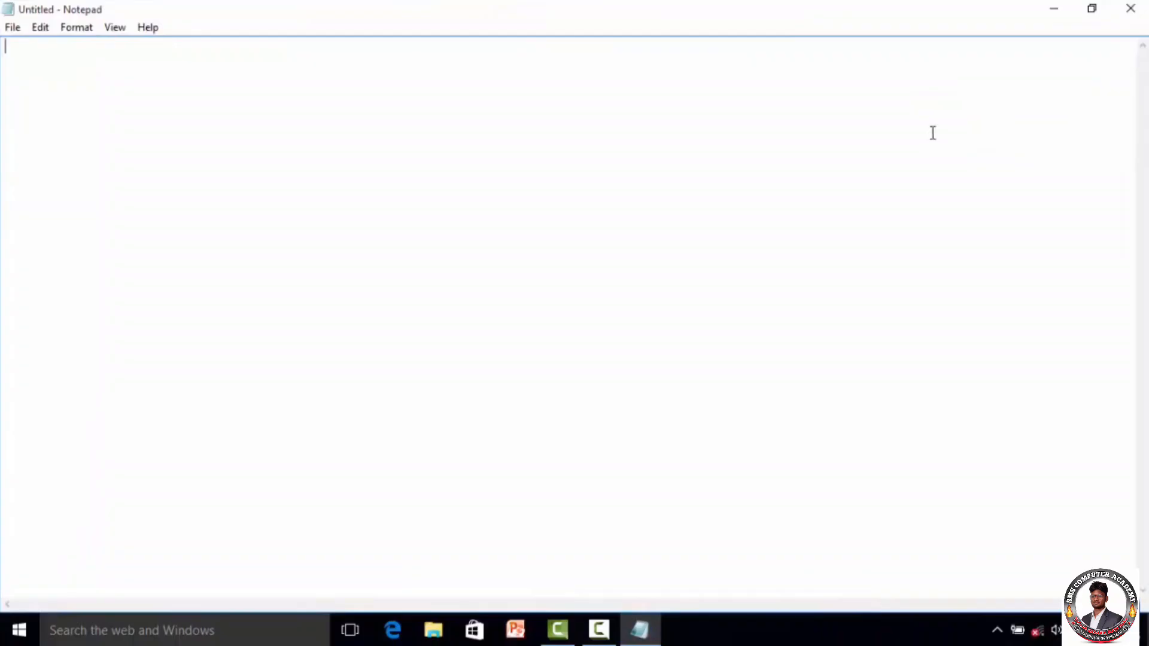
click(1092, 8)
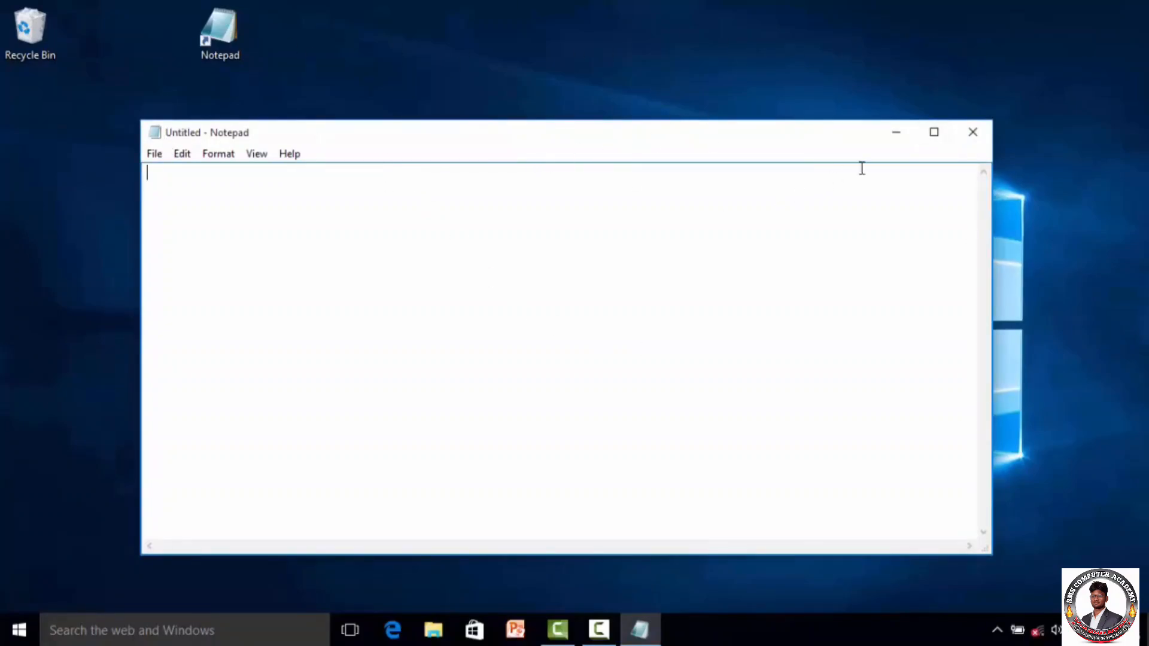
click(903, 135)
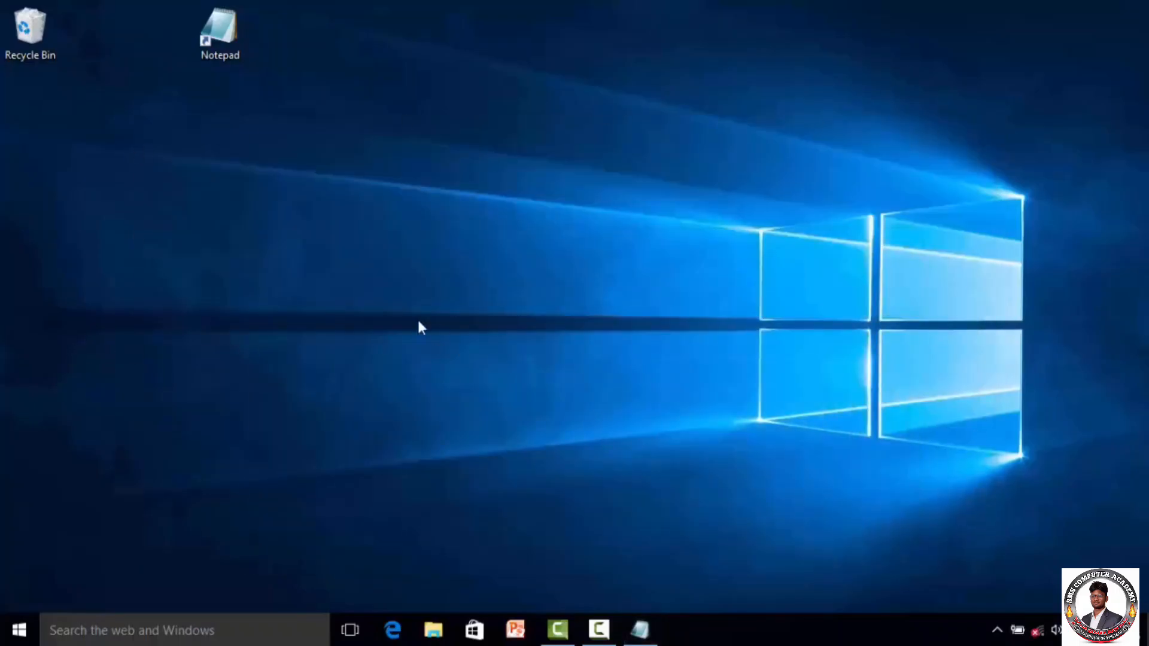
mouse_move(643, 634)
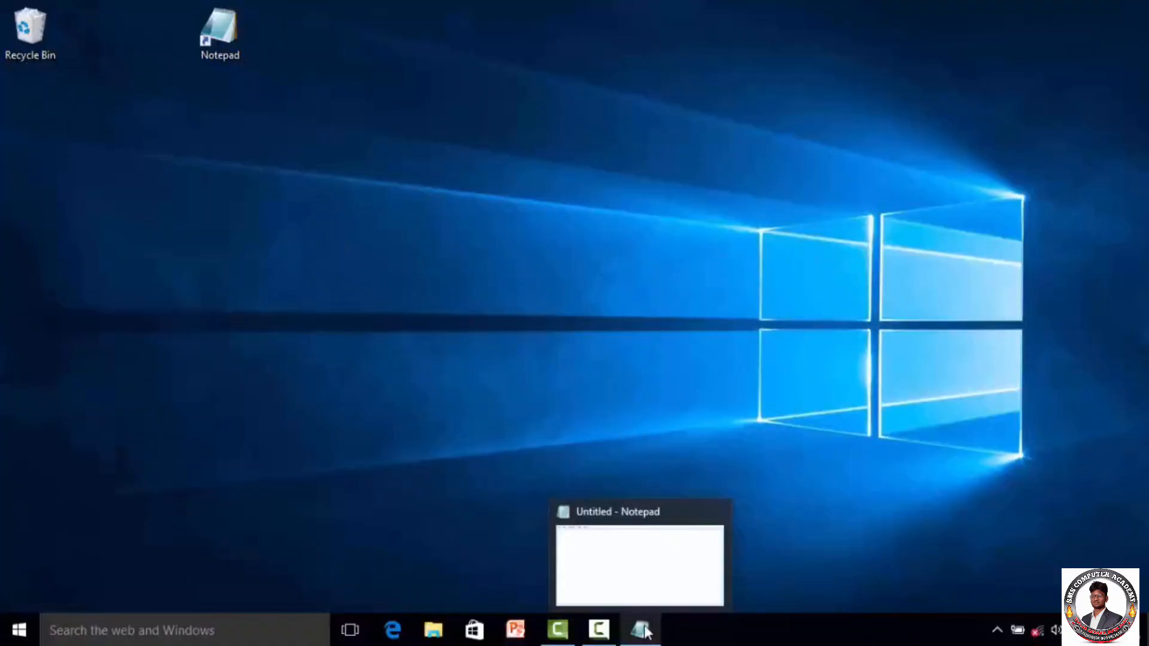
mouse_move(640, 582)
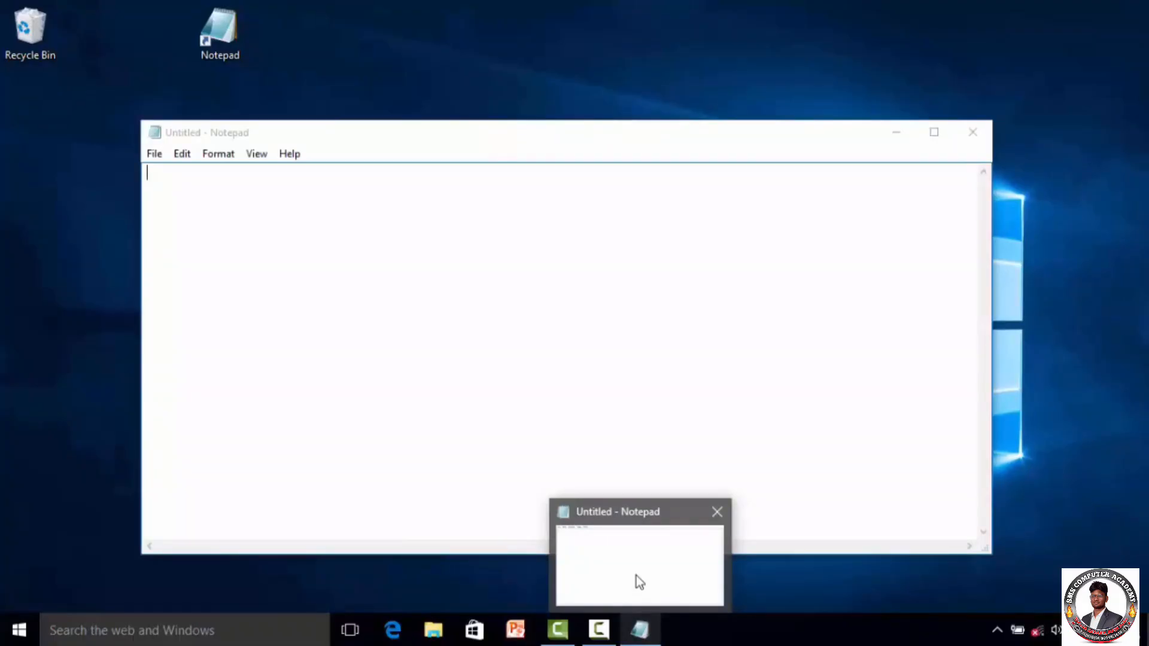
click(637, 576)
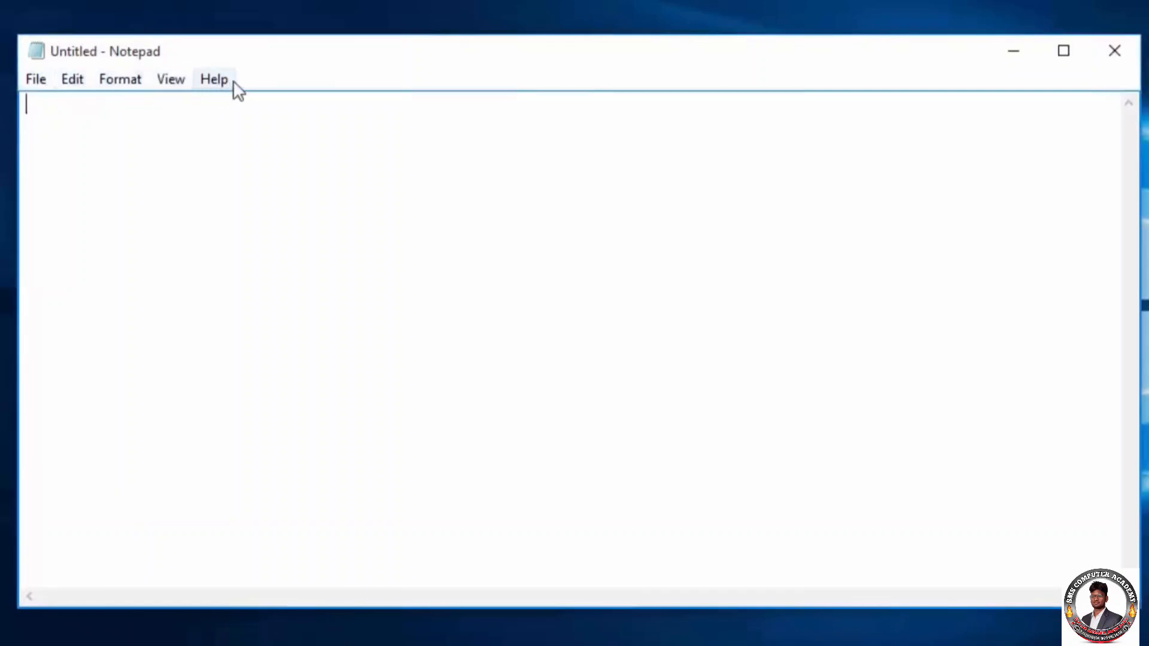
click(35, 80)
mouse_move(66, 79)
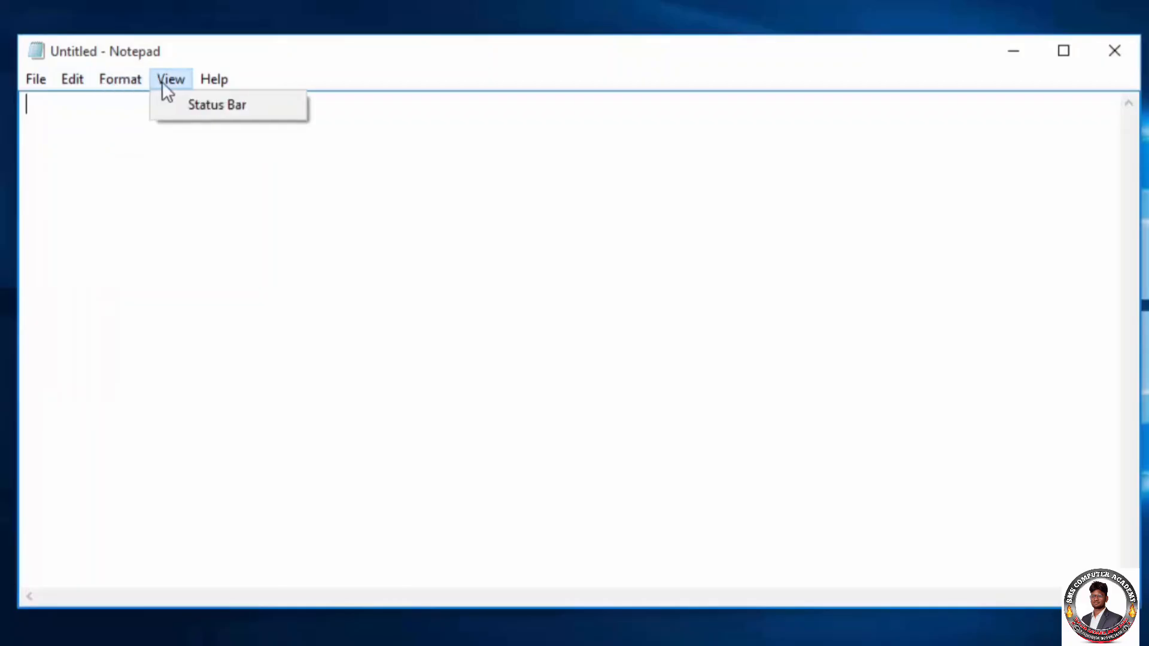
mouse_move(196, 83)
click(152, 266)
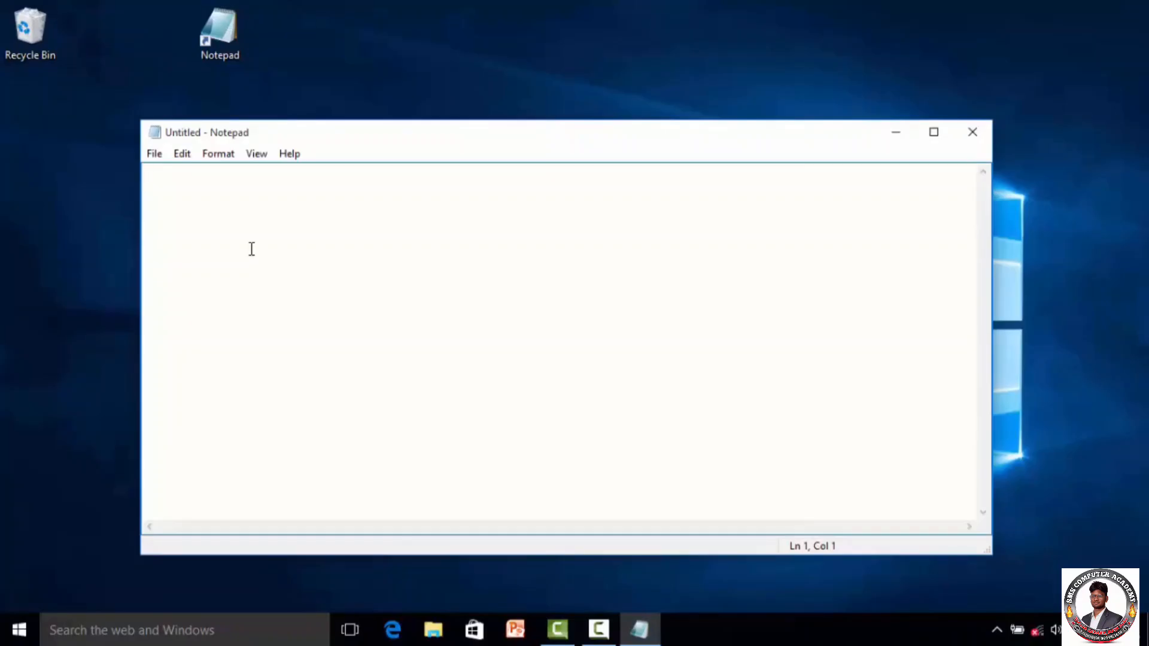
- Write "HI I AM", the speaker's full name and "FROM ISHTAIMS WELCOME YOU IN ISHTWORLD.COM." as the first line, and start a second line
text(HI)
text(I AM VARINDER SINGH FROM ISHTAIMS WELCOME YOU IN ISHTWORLD.COM.)
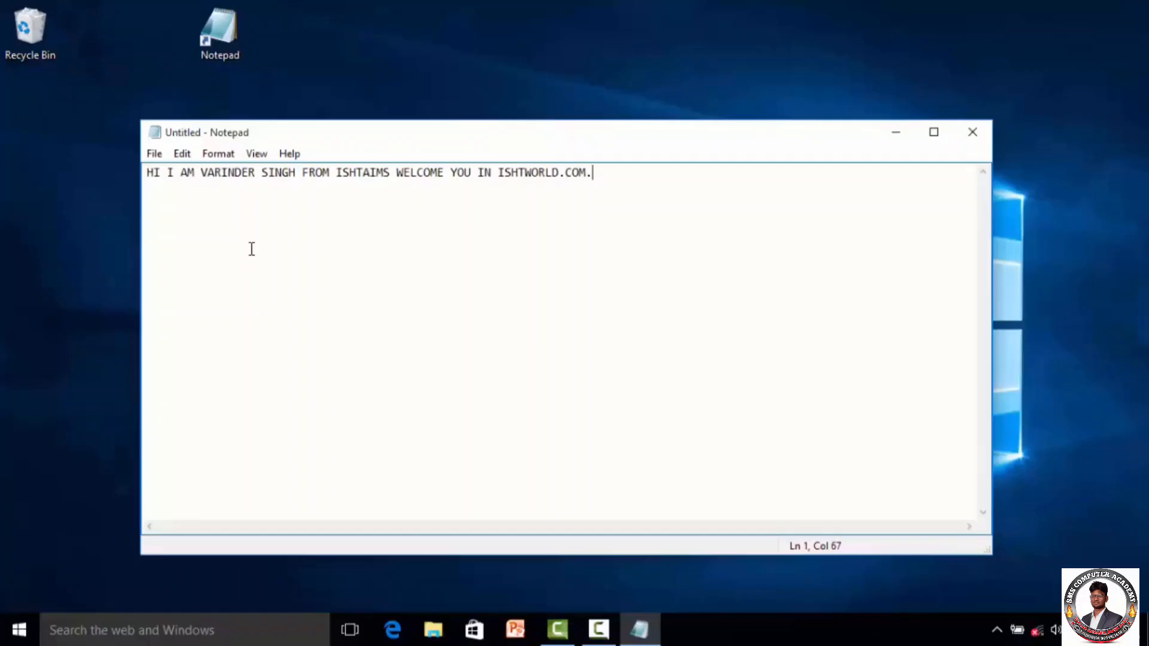
key(Return)
key(BackSpace)
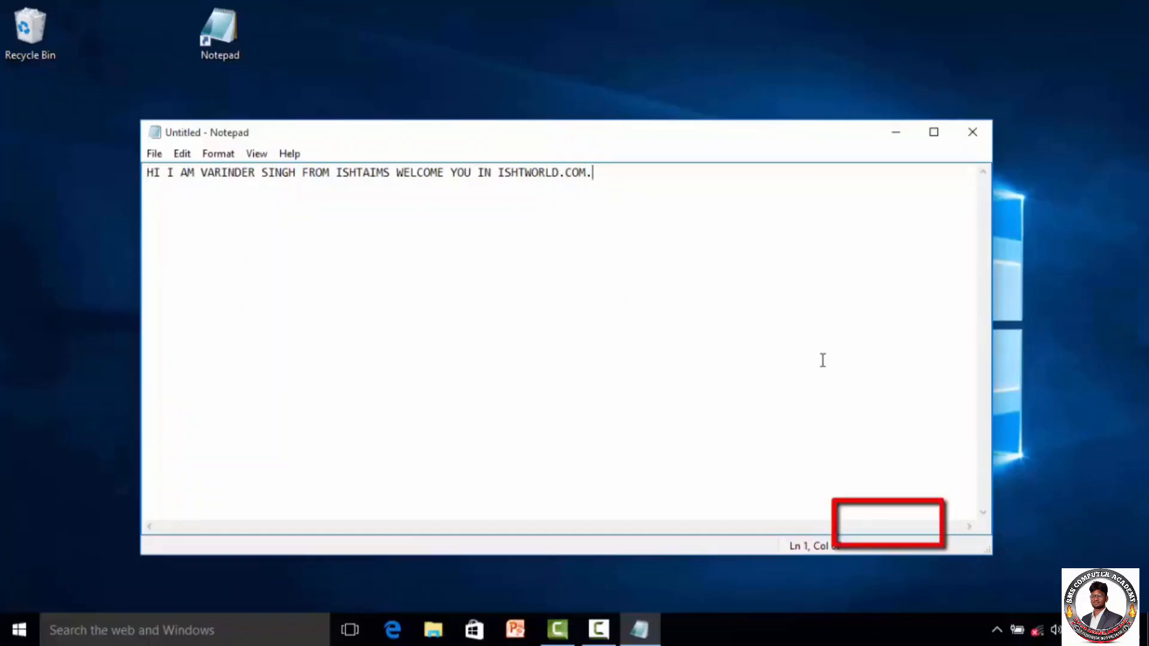
key(Return)
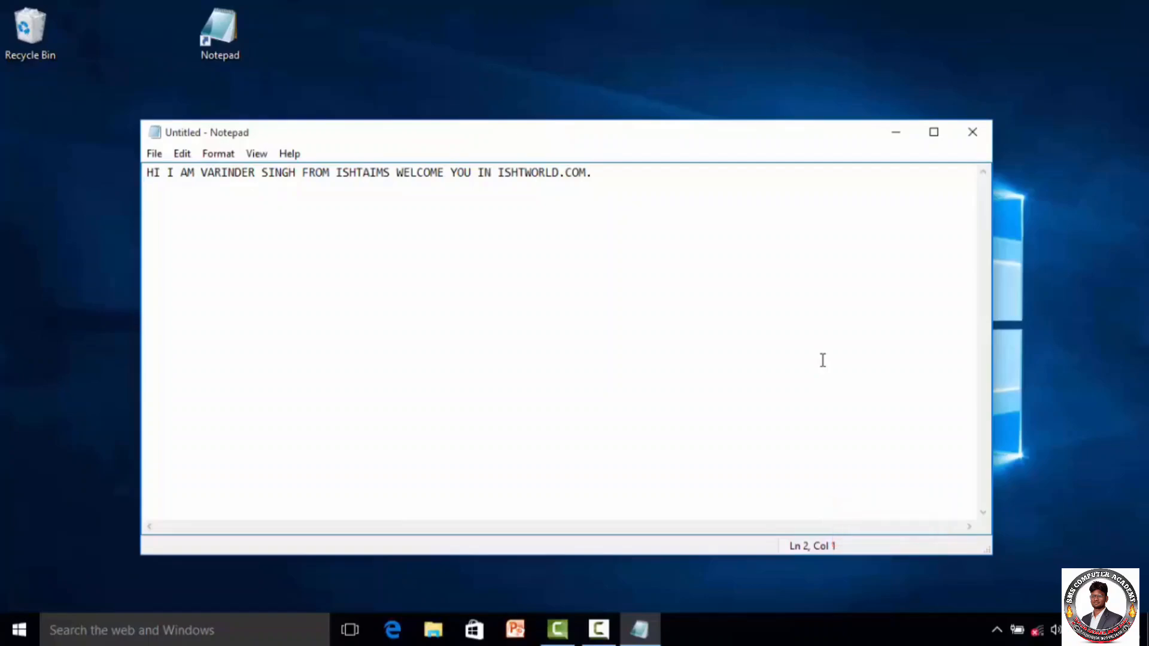
- Write "HI THIS IS SECOND LINE." on the second line of the document
text(HI THIS IS SECOND LINE.)
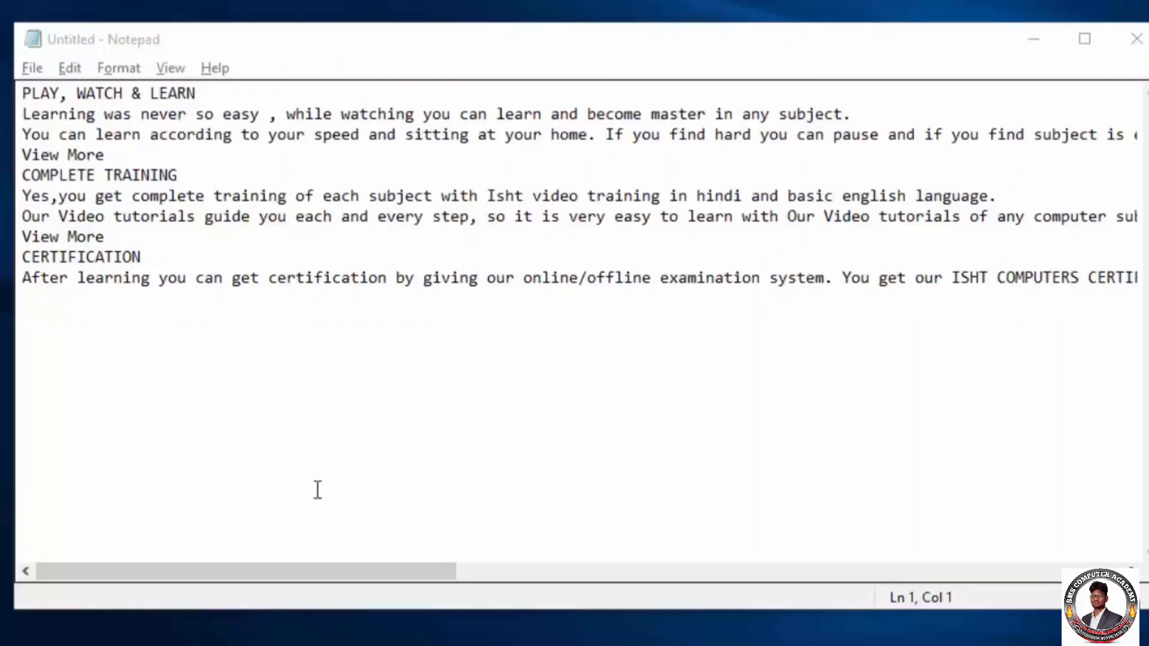
- Examine the long third line by moving the text cursor along it past the window's edge, and return to the line starts
click(198, 279)
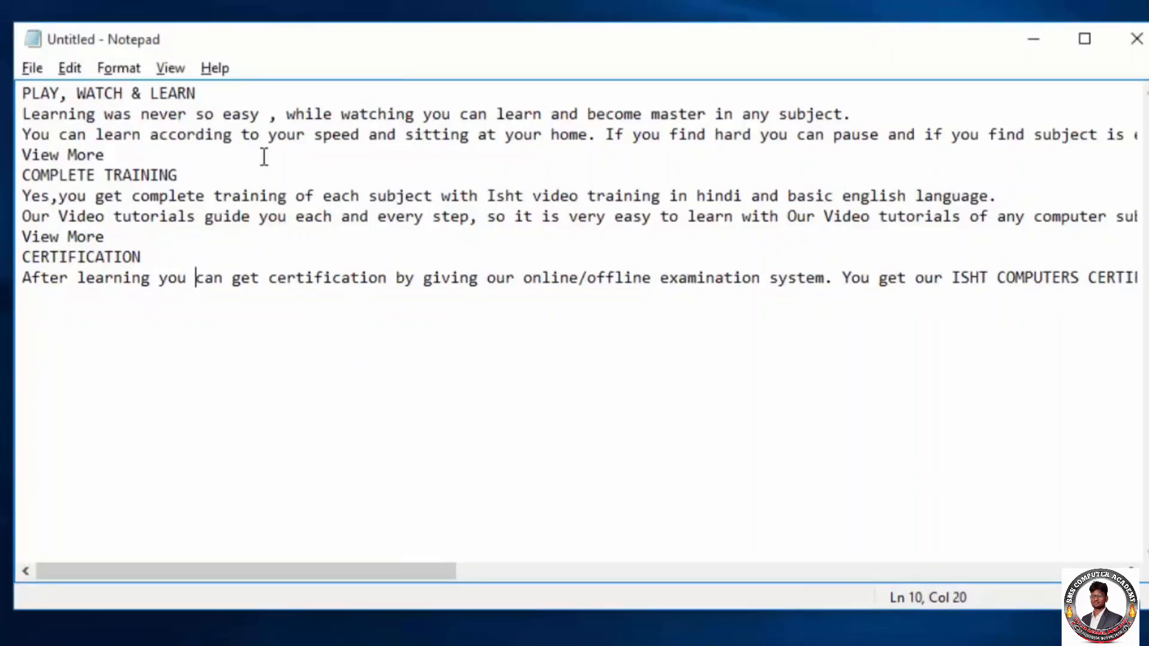
click(852, 134)
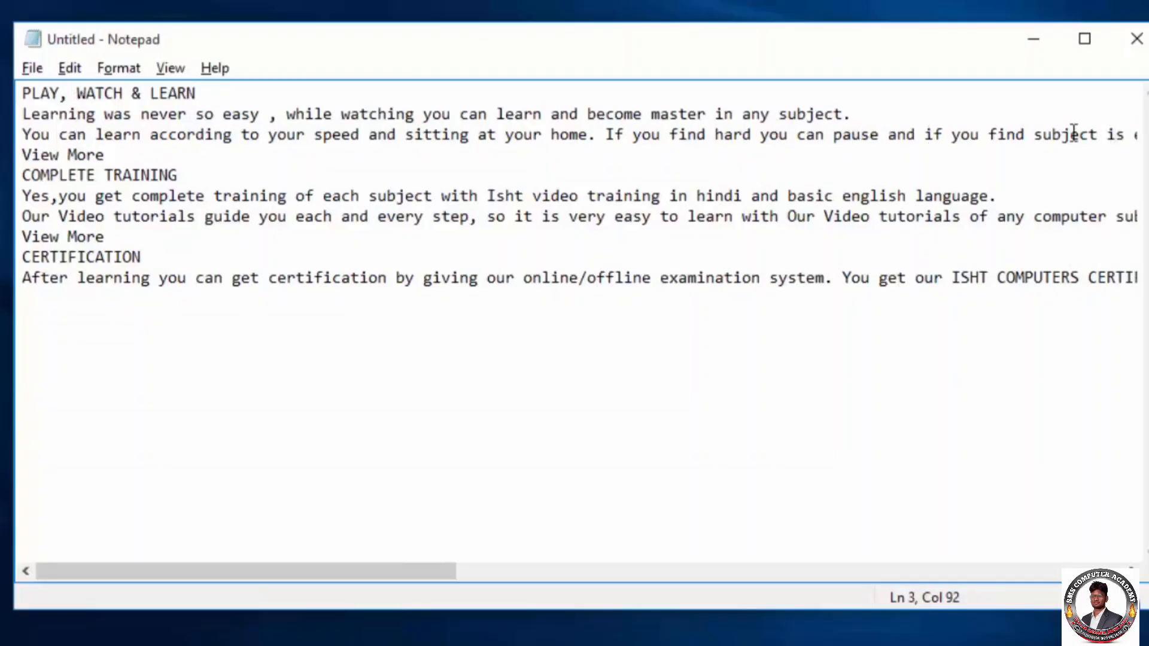
drag(19, 134, 1093, 152)
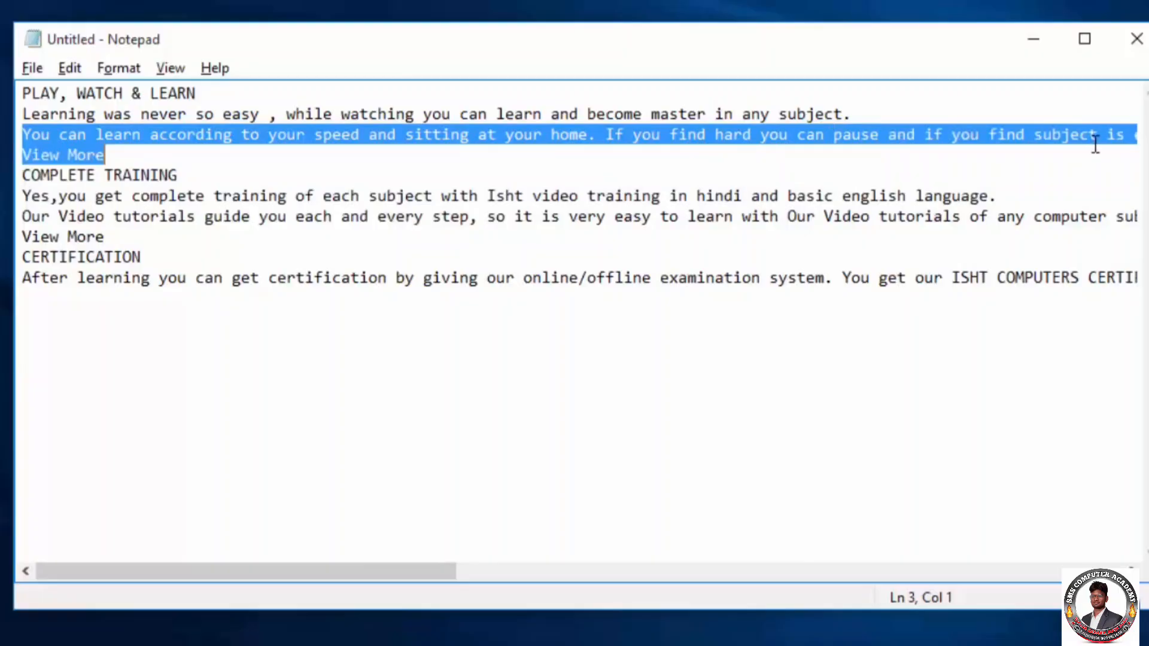
click(1096, 139)
key(Right)
key(Right)
key(Right)
key(Right)
key(Right)
key(Right)
key(Right)
key(Right)
key(Right)
key(Right)
key(Right)
key(Right)
key(Right)
key(Right)
key(Right)
key(Right)
key(Right)
key(Right)
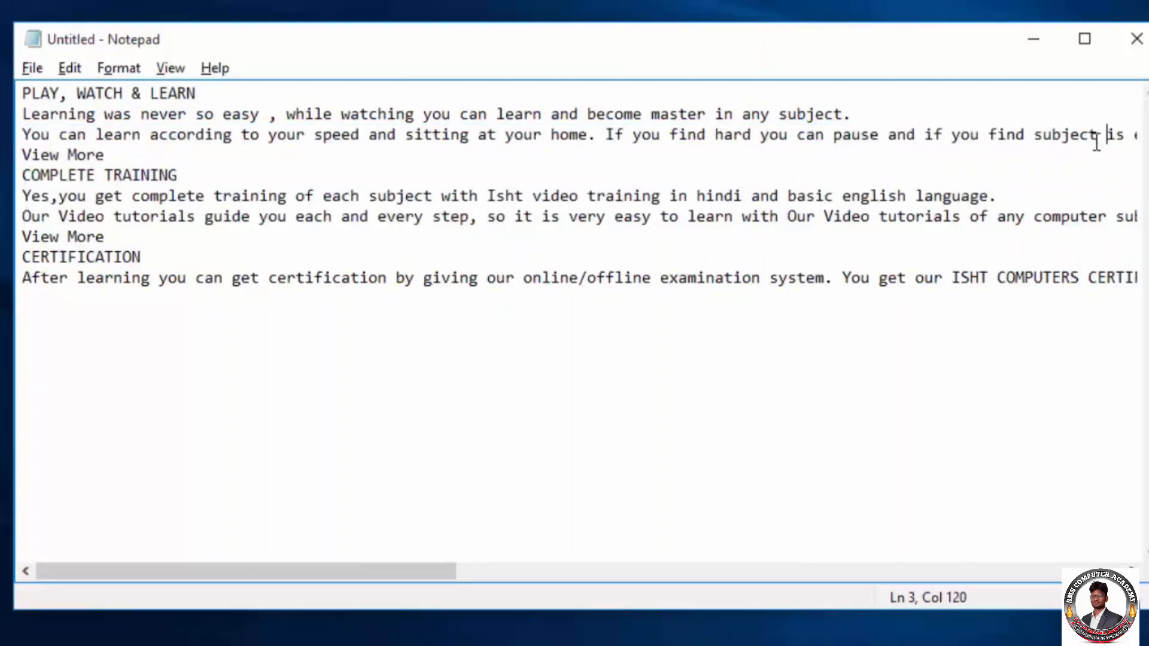
key(Right)
key(Right)
key(Right)
key(Right)
key(Right)
key(Right)
key(Right)
key(Right)
key(Right)
key(Right)
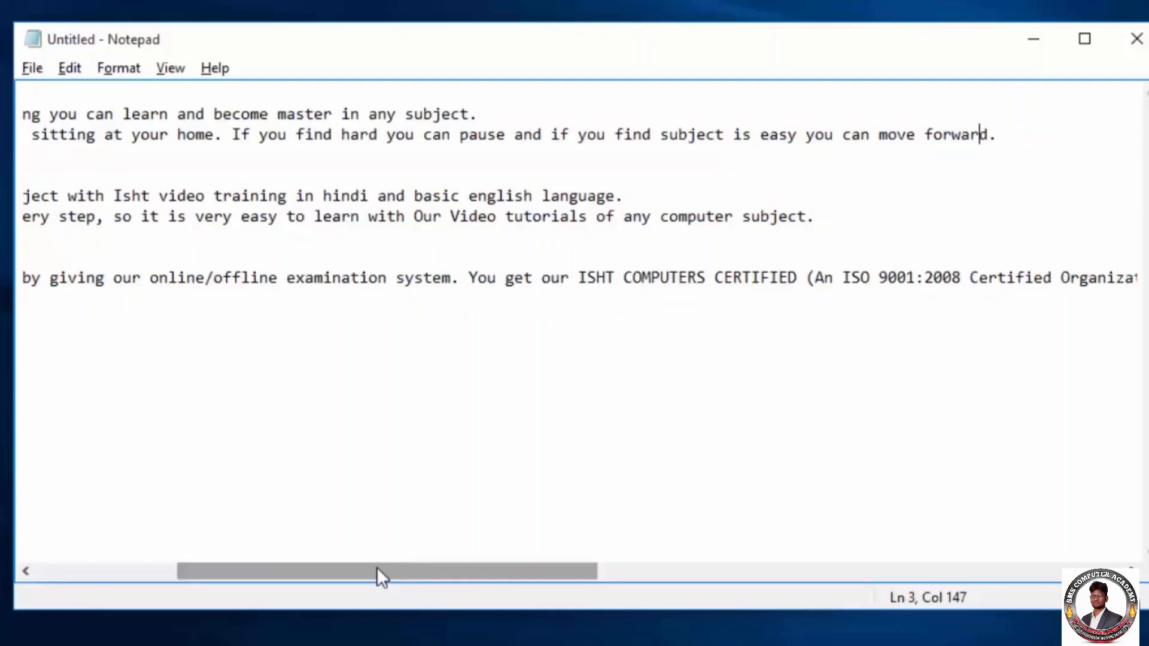
drag(376, 567, 205, 585)
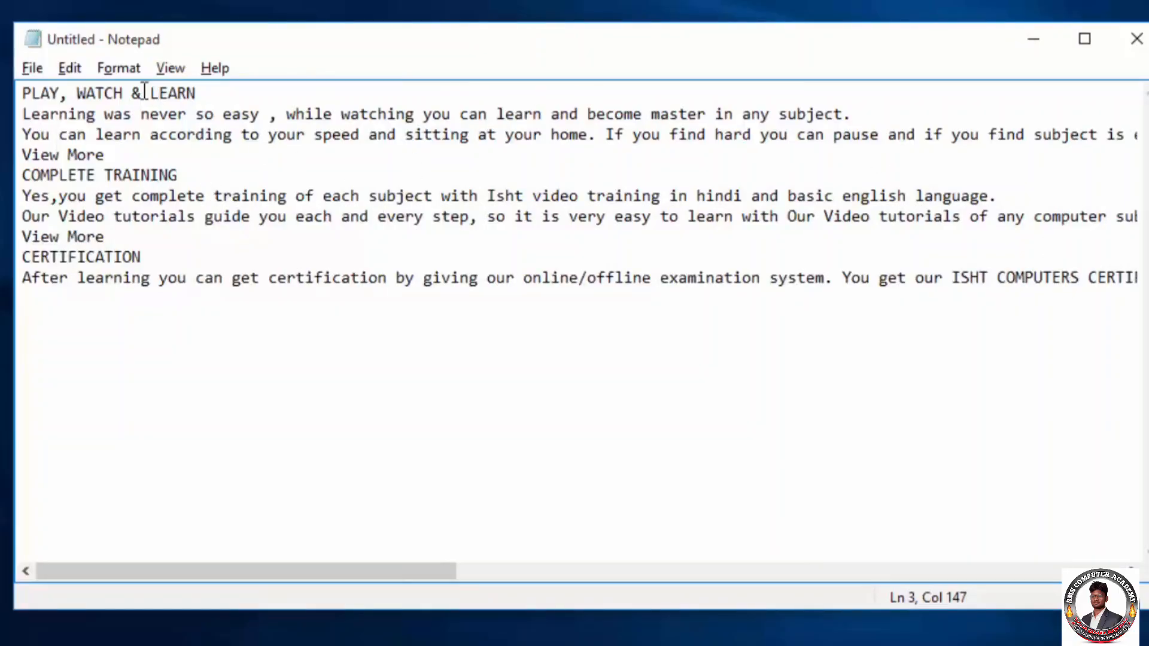
- Turn on Word Wrap and test how the text reflows by narrowing and widening the Notepad window
click(123, 71)
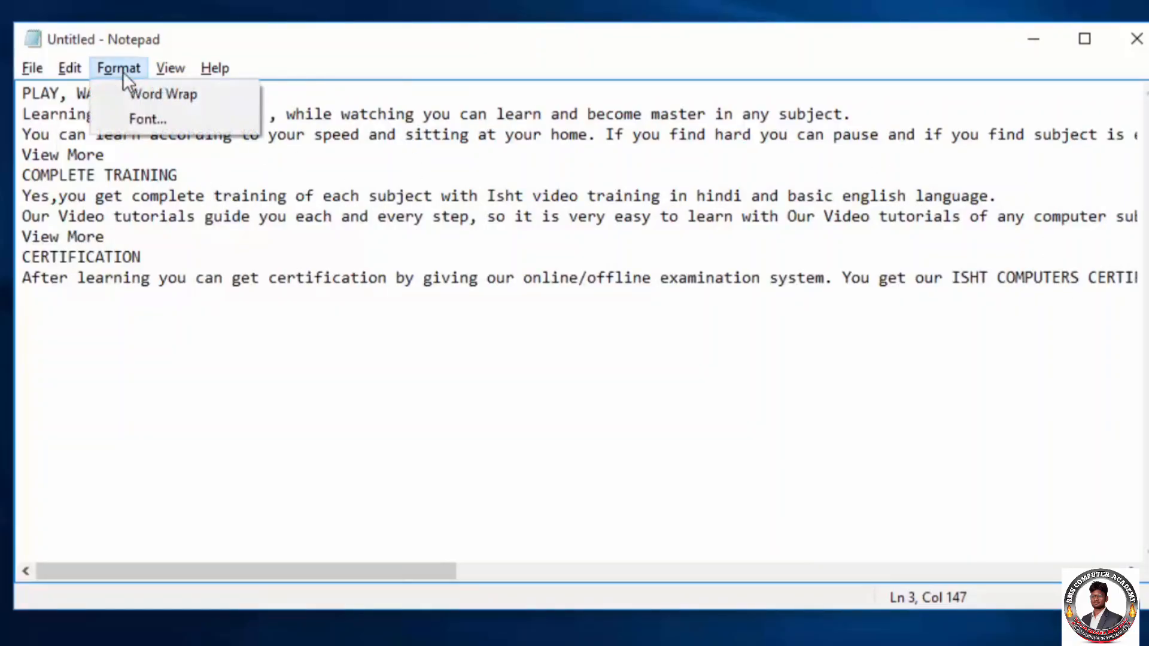
click(195, 95)
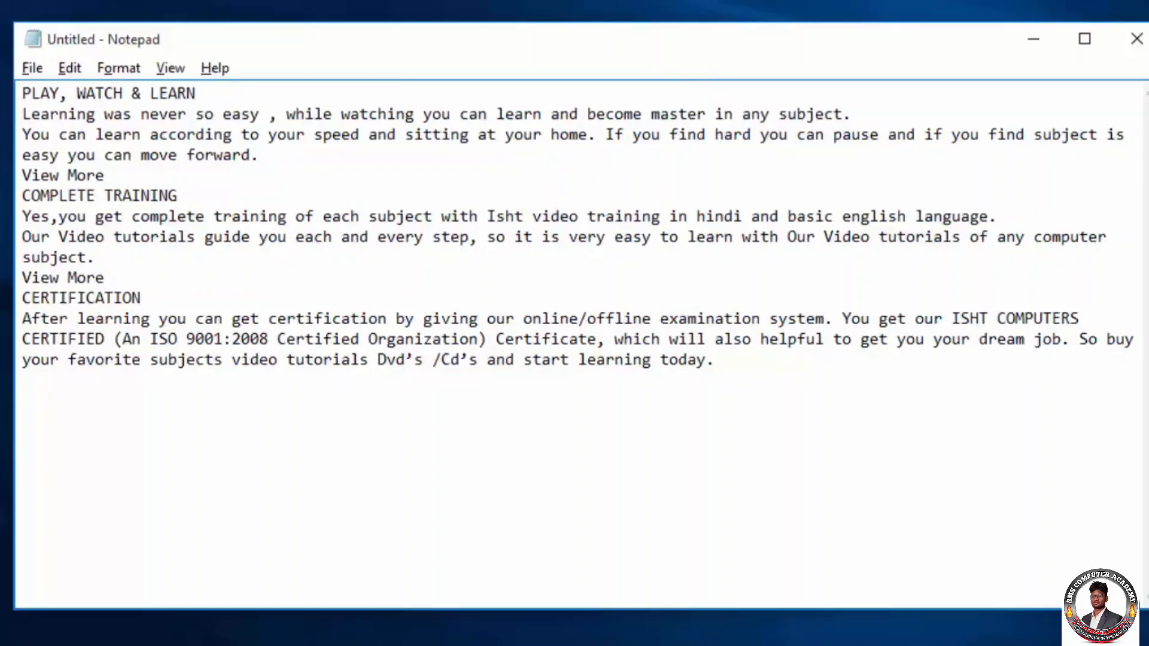
drag(1146, 177, 765, 182)
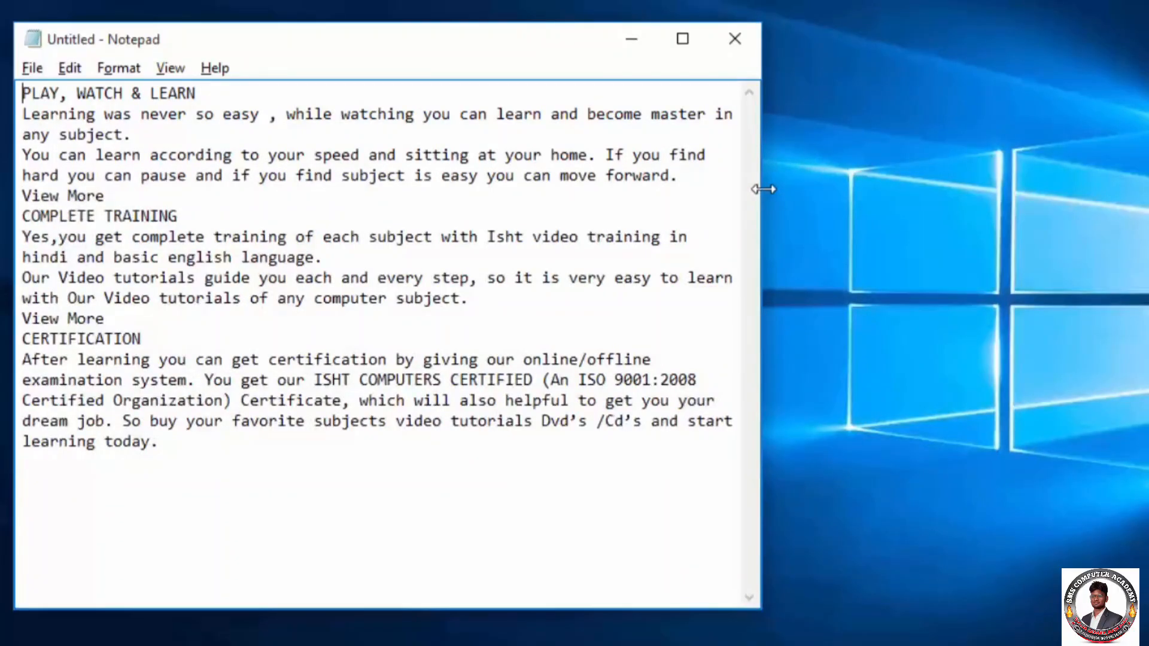
drag(764, 189, 1103, 175)
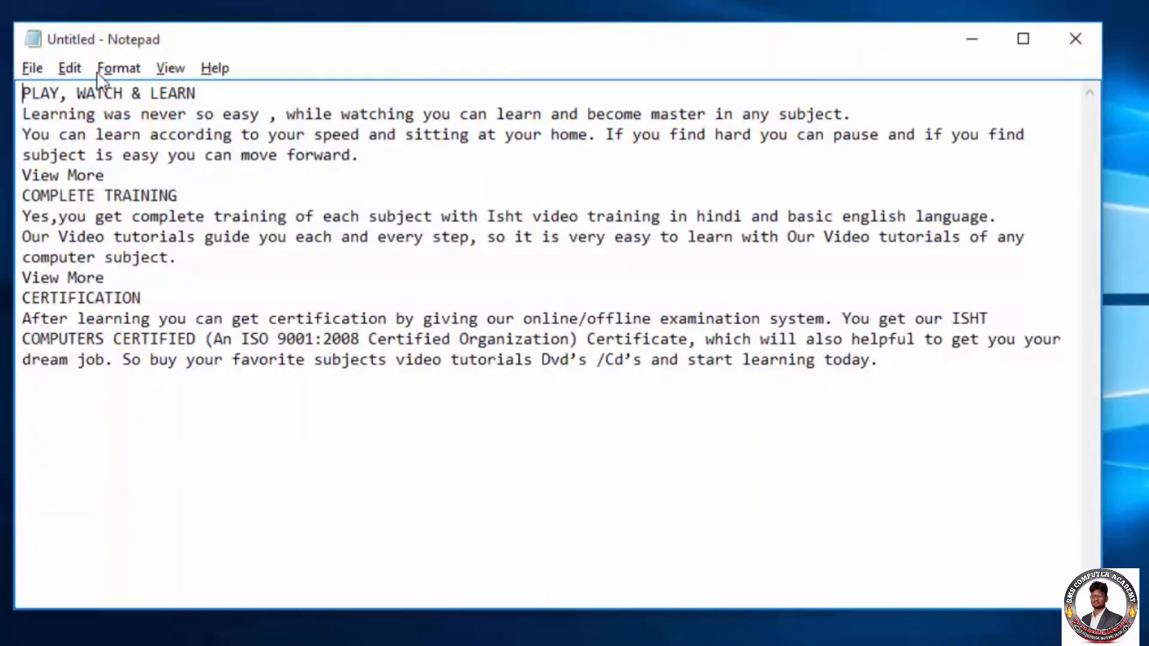
- Turn Word Wrap off again
click(117, 74)
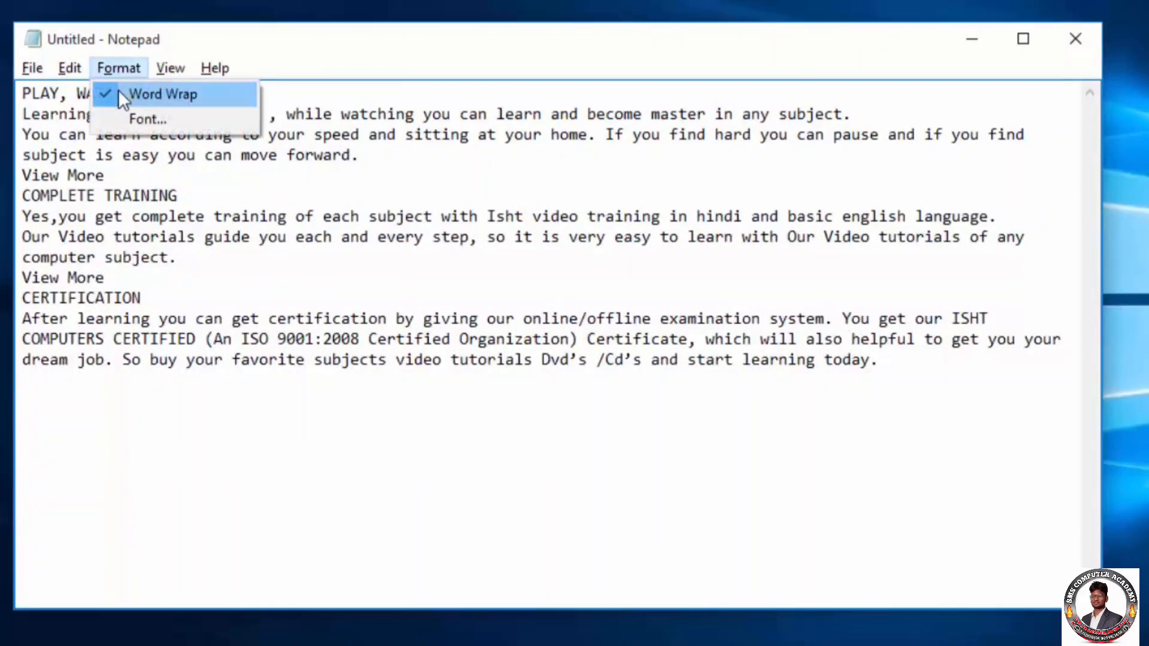
click(117, 94)
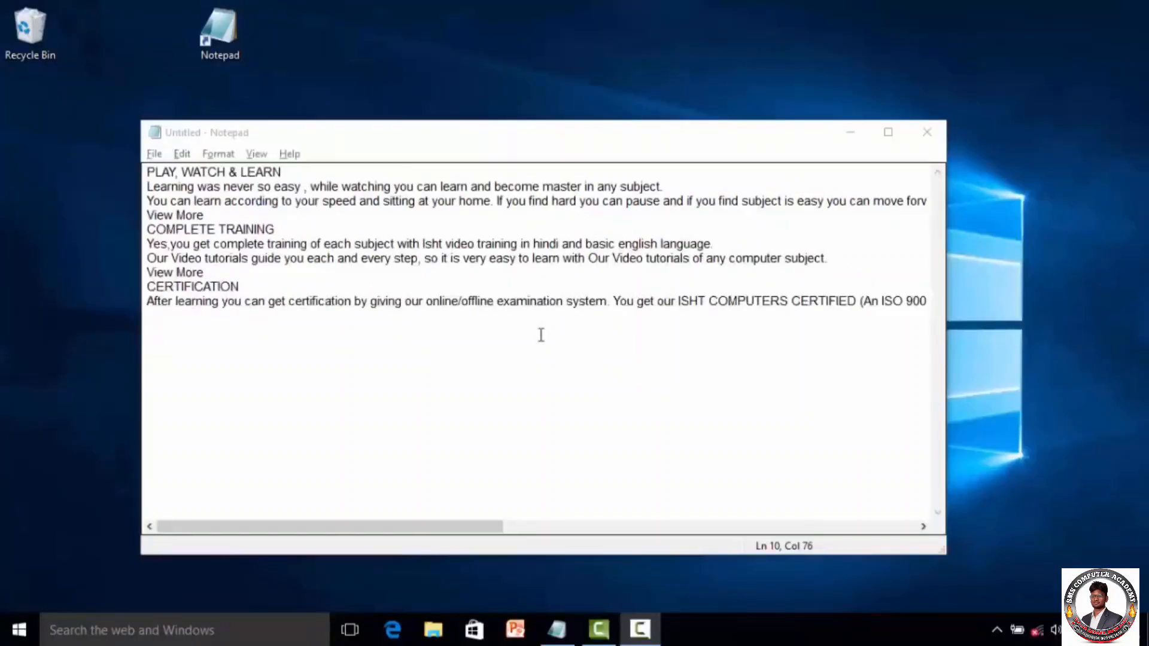
- Maximize the Notepad window
click(218, 154)
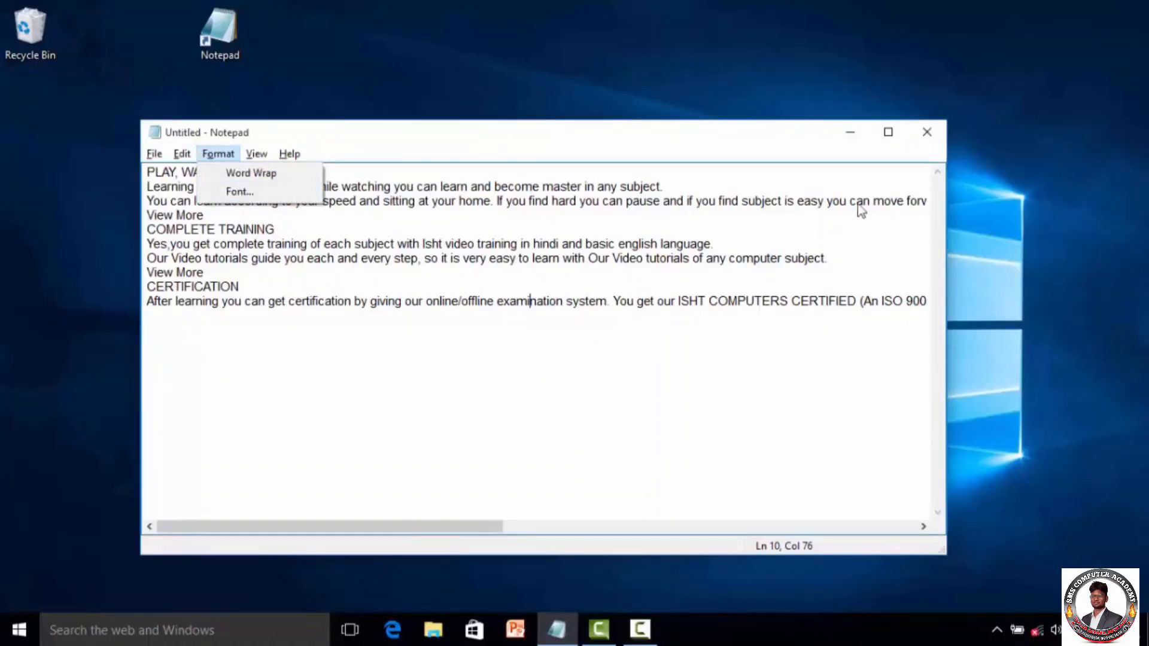
click(890, 136)
click(889, 134)
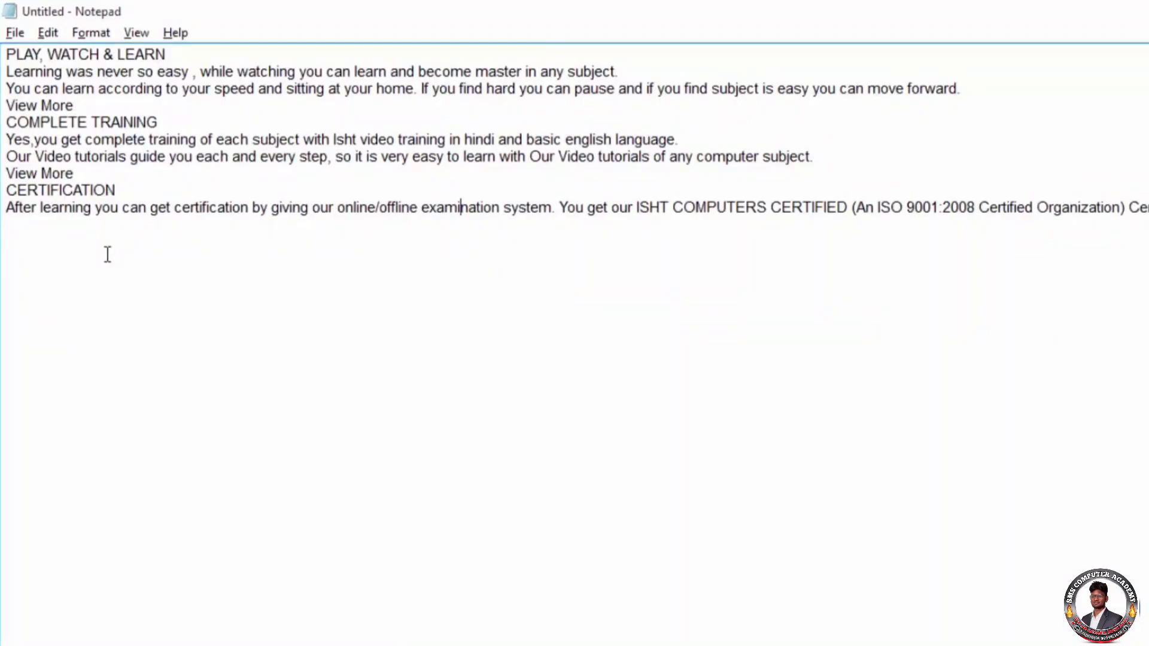
- Try several typefaces for the text, including Baskerville Old Face, and apply Arial Rounded MT in Bold at size 11
click(95, 34)
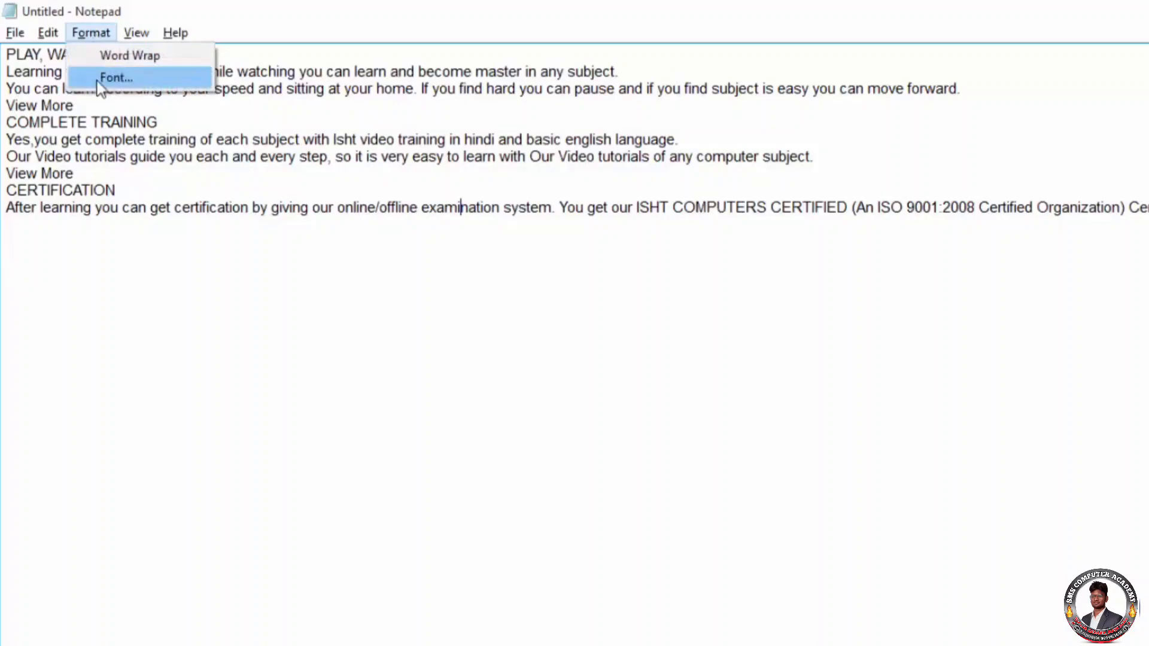
click(99, 79)
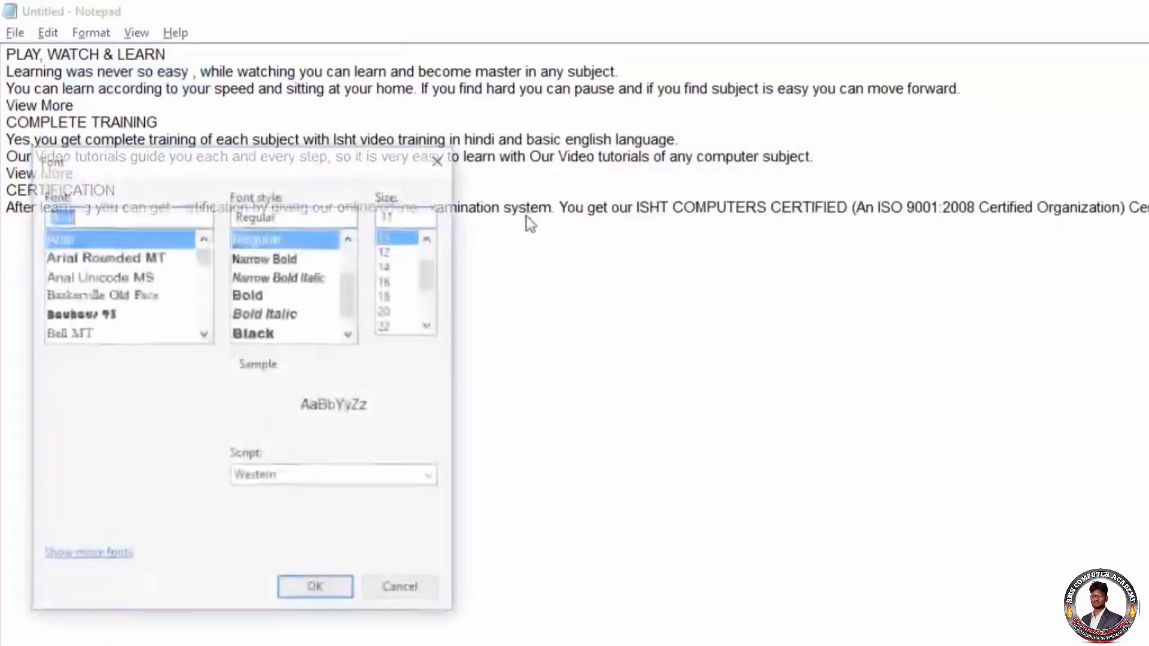
drag(310, 169, 917, 121)
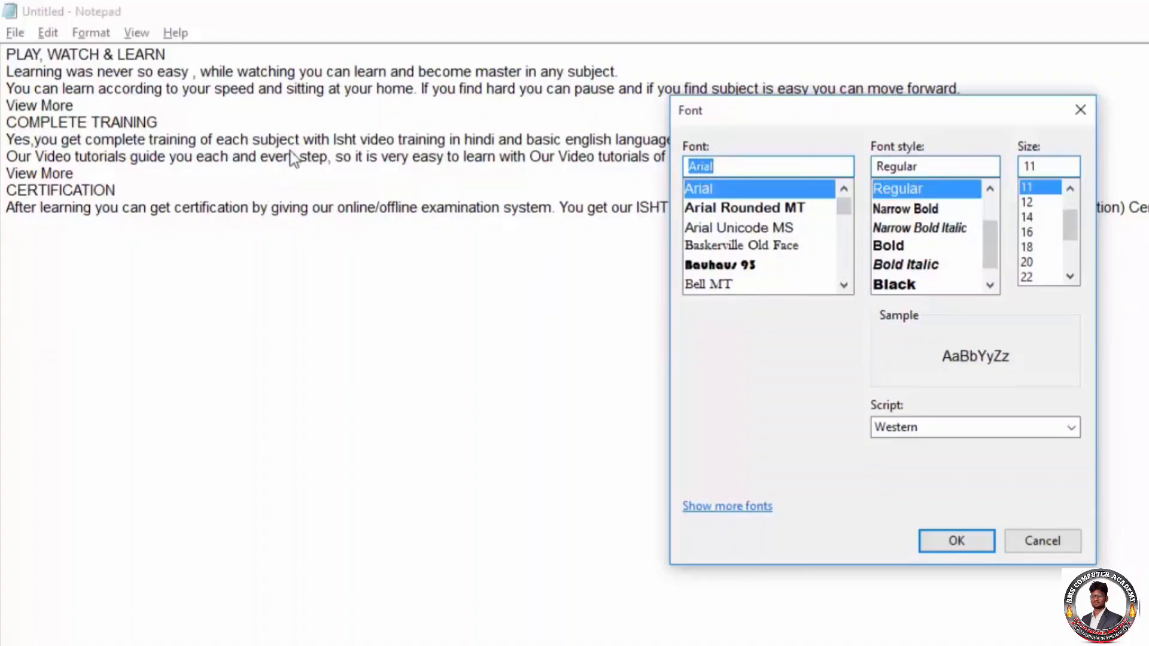
click(748, 212)
click(751, 230)
click(754, 251)
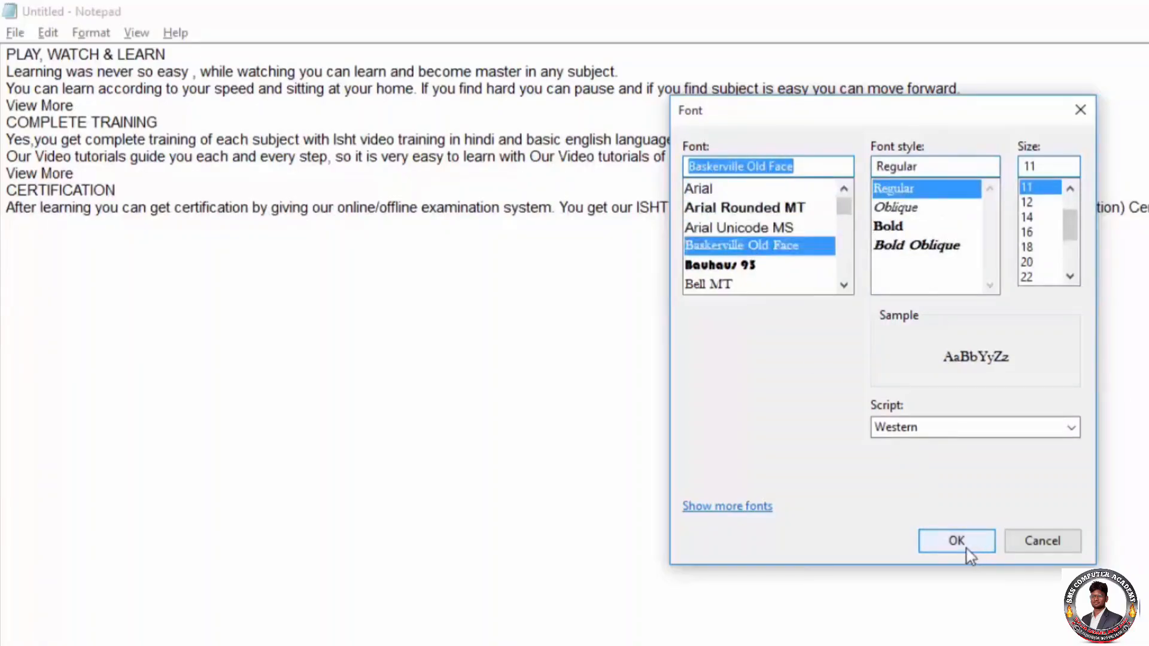
click(744, 207)
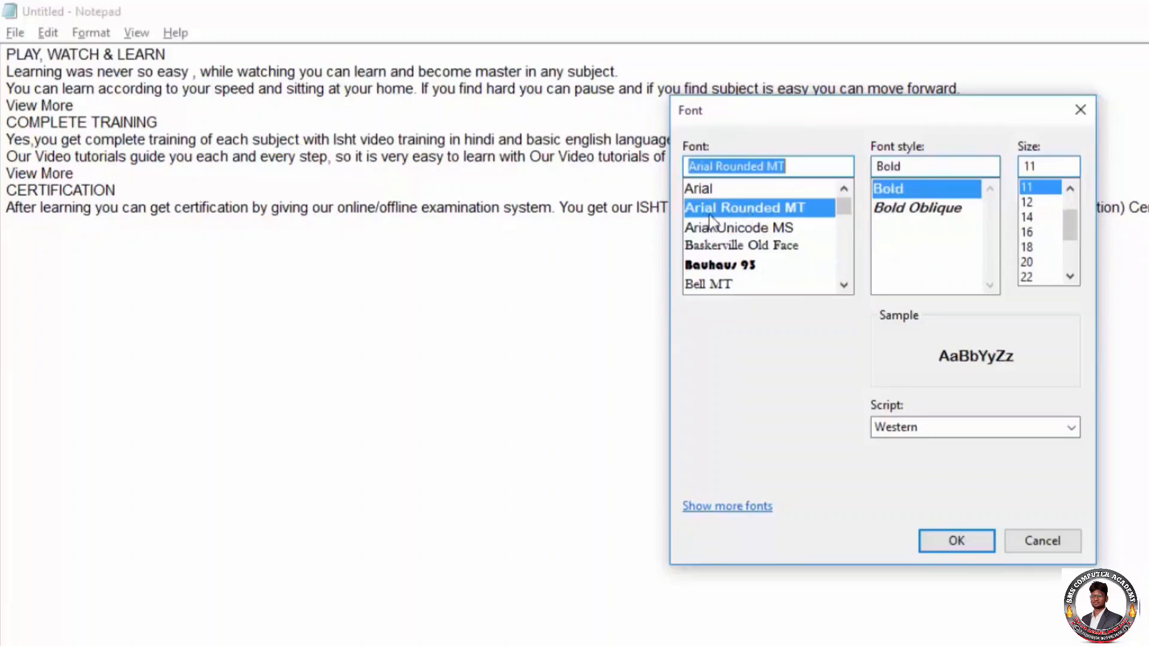
click(966, 542)
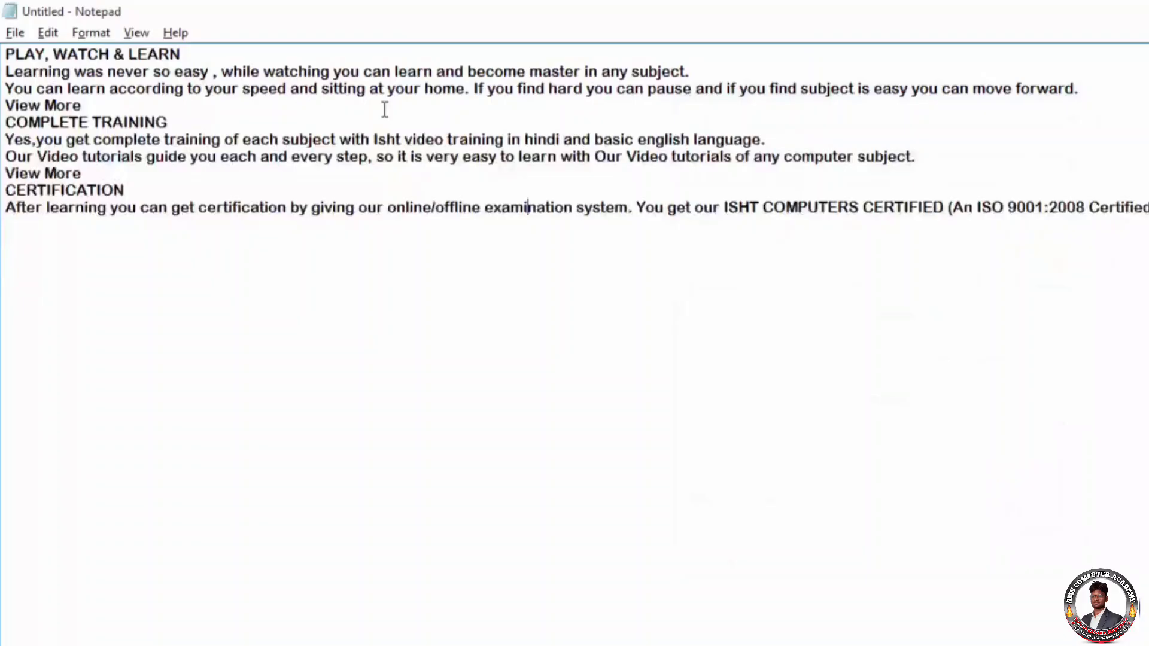
- Change the text font to Arial in the Narrow style
click(77, 28)
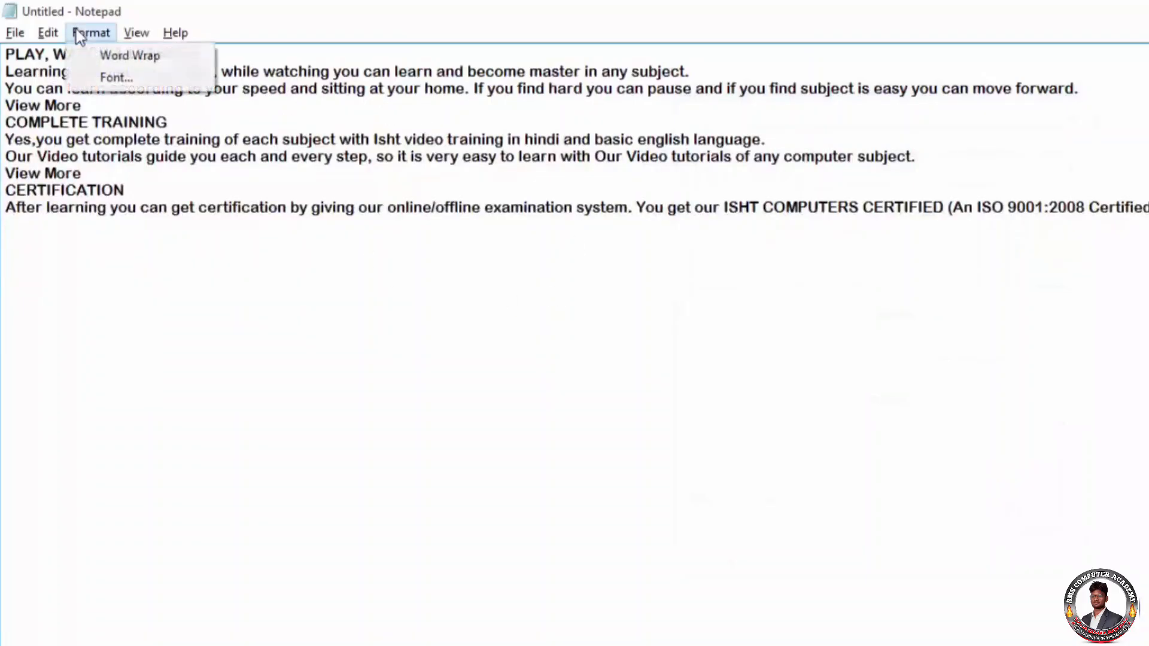
click(95, 80)
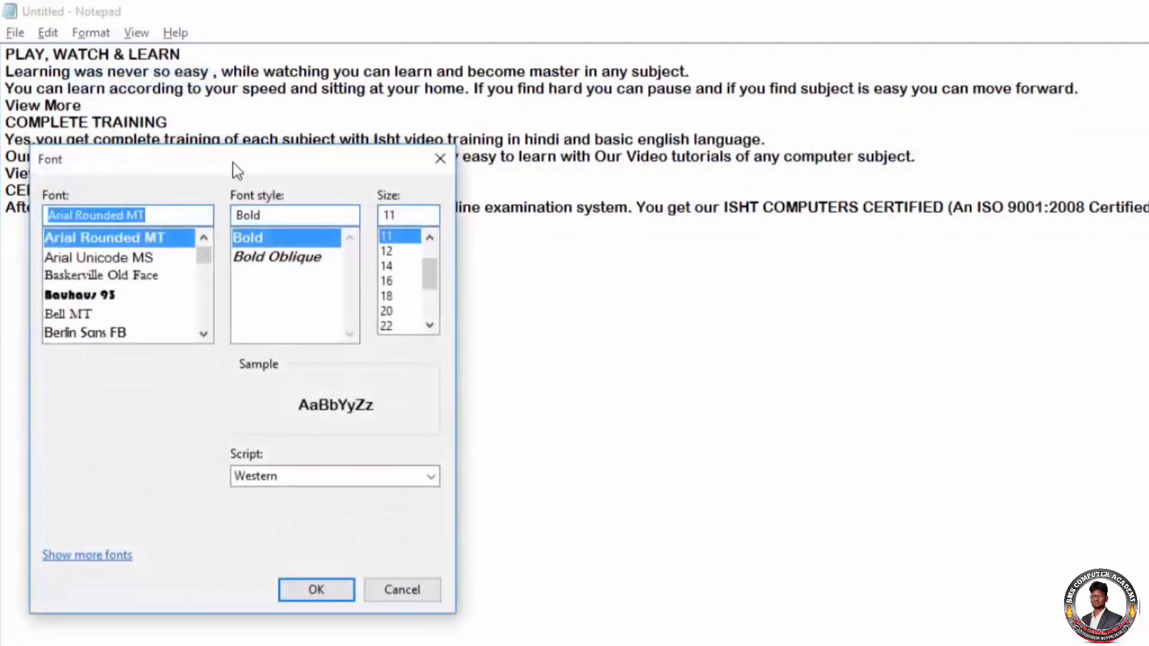
drag(232, 163, 821, 156)
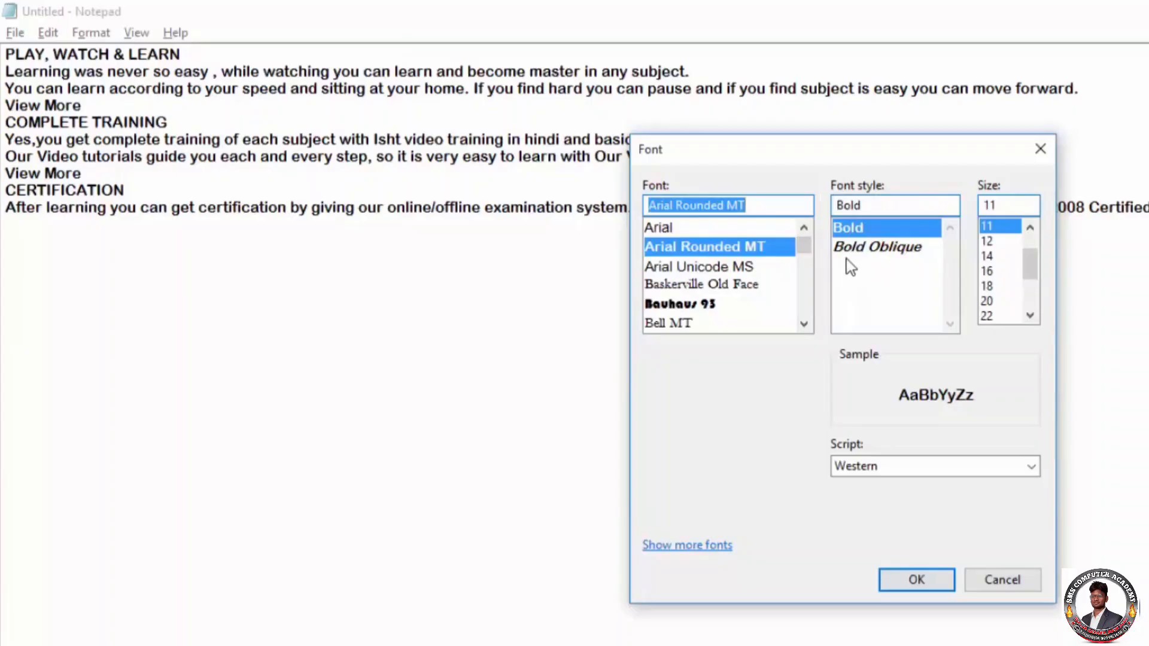
click(673, 230)
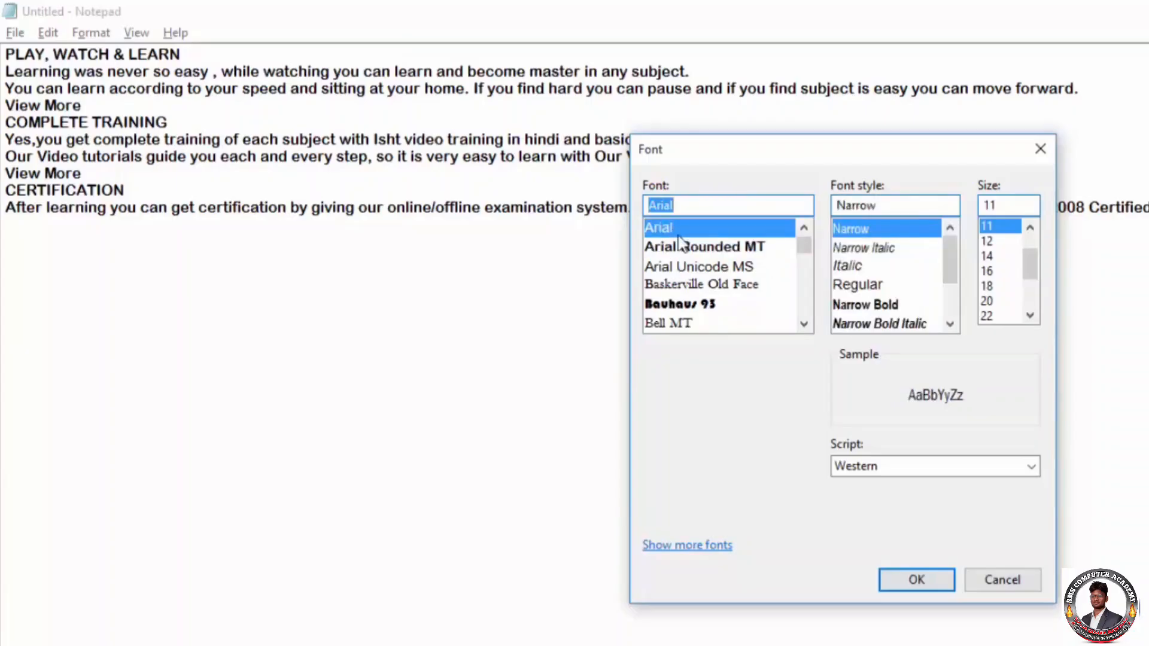
click(888, 577)
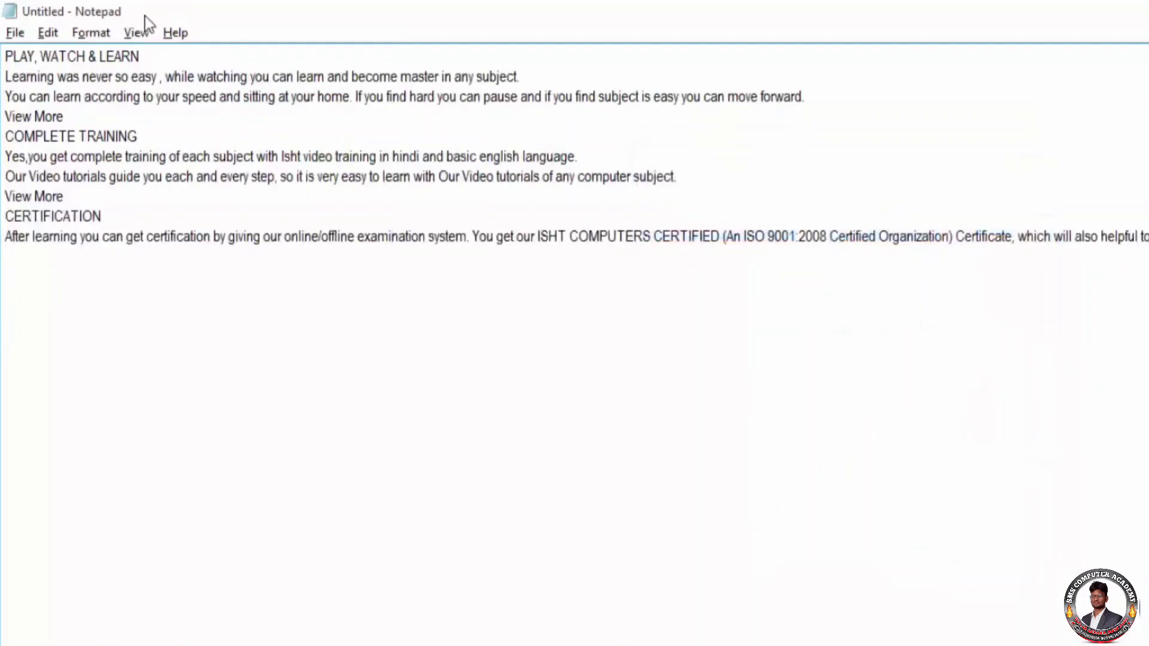
- Set the Arial text's font style to Bold Italic, moving the Font dialog clear of the text
click(92, 34)
click(118, 79)
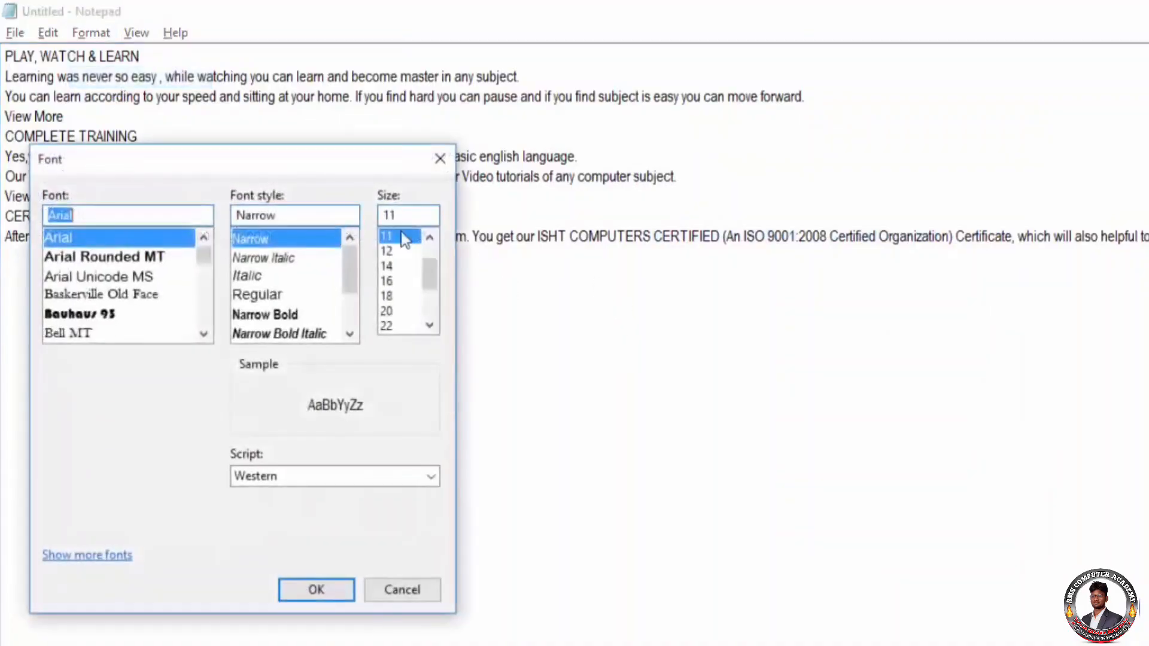
drag(280, 164, 949, 121)
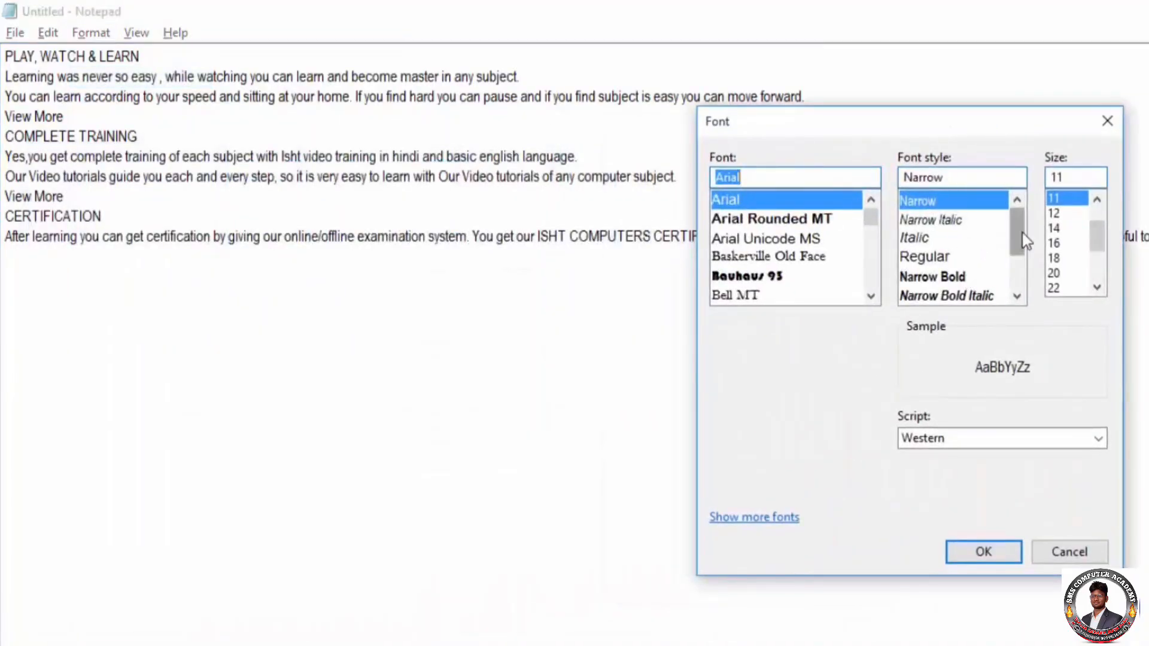
mouse_move(1023, 232)
mouse_down()
mouse_move(1024, 298)
mouse_move(1017, 231)
mouse_up()
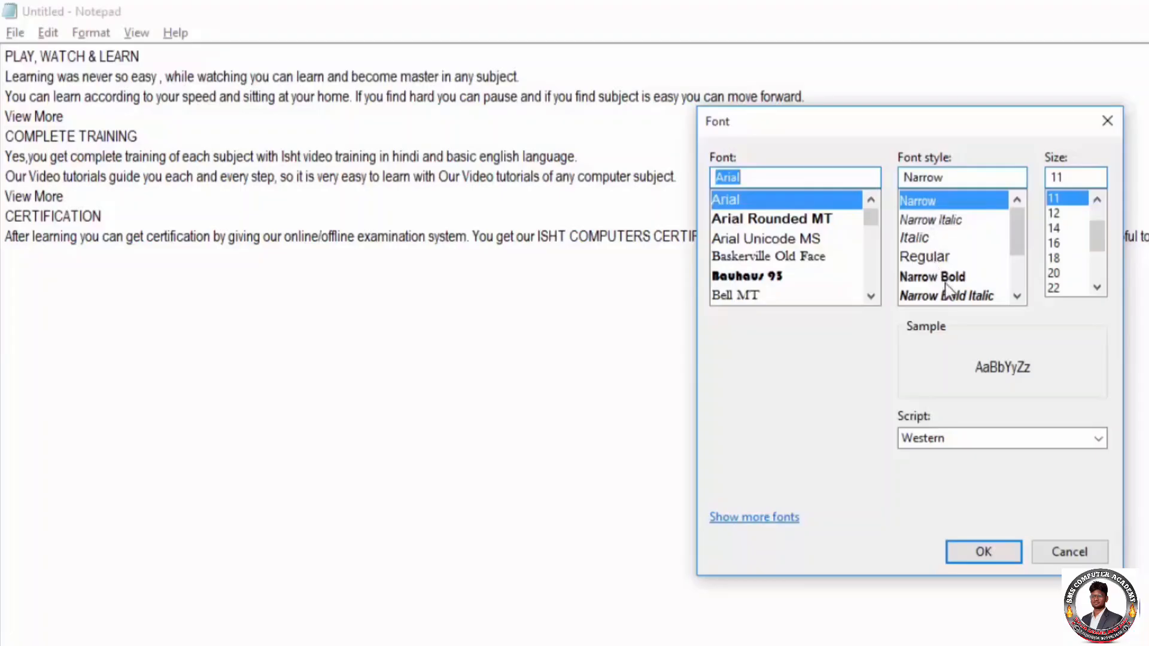
drag(1022, 238, 1027, 279)
click(961, 260)
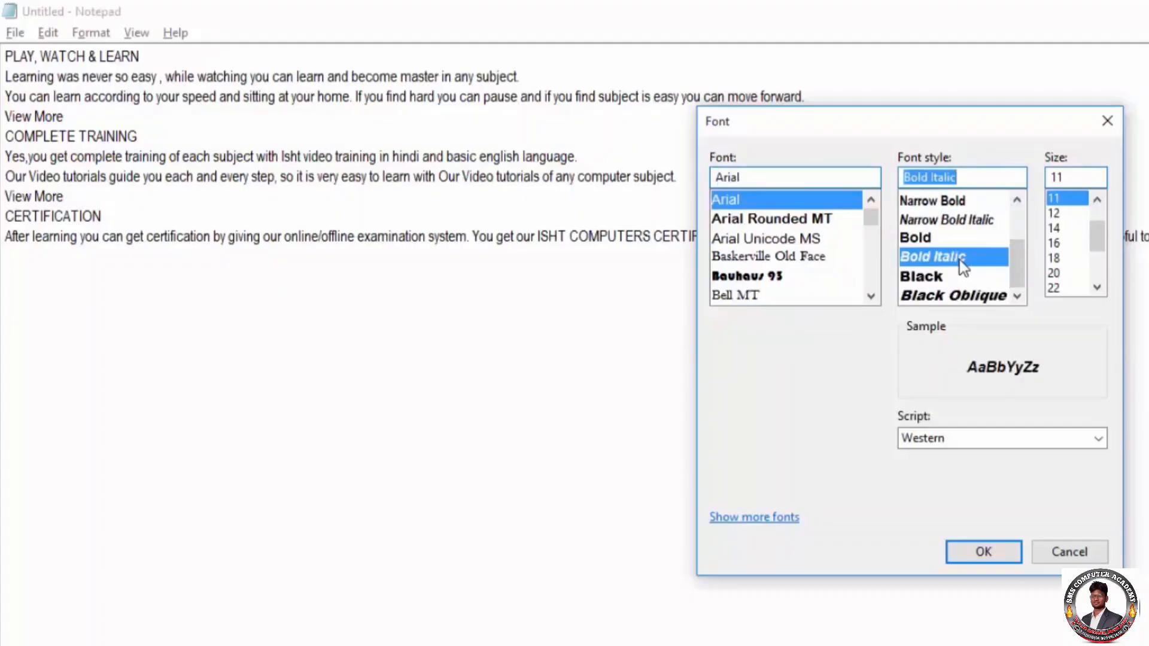
click(983, 552)
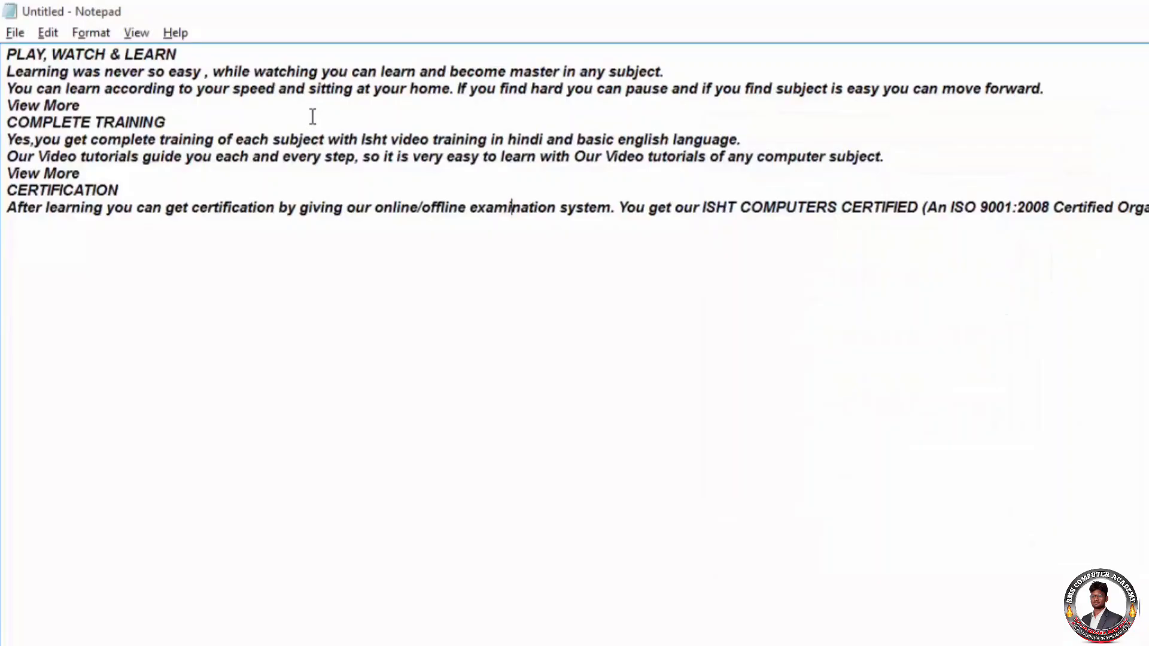
- Set the text's font size to 36 in Arial Bold Italic, moving the Font dialog clear of the text
click(101, 35)
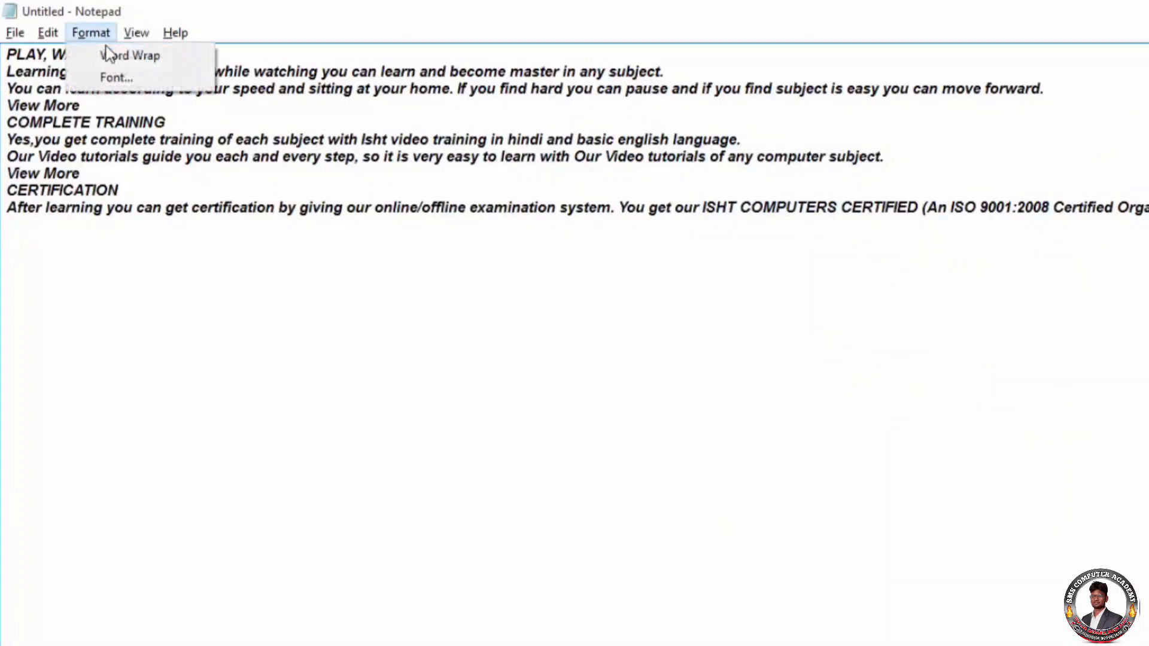
click(111, 79)
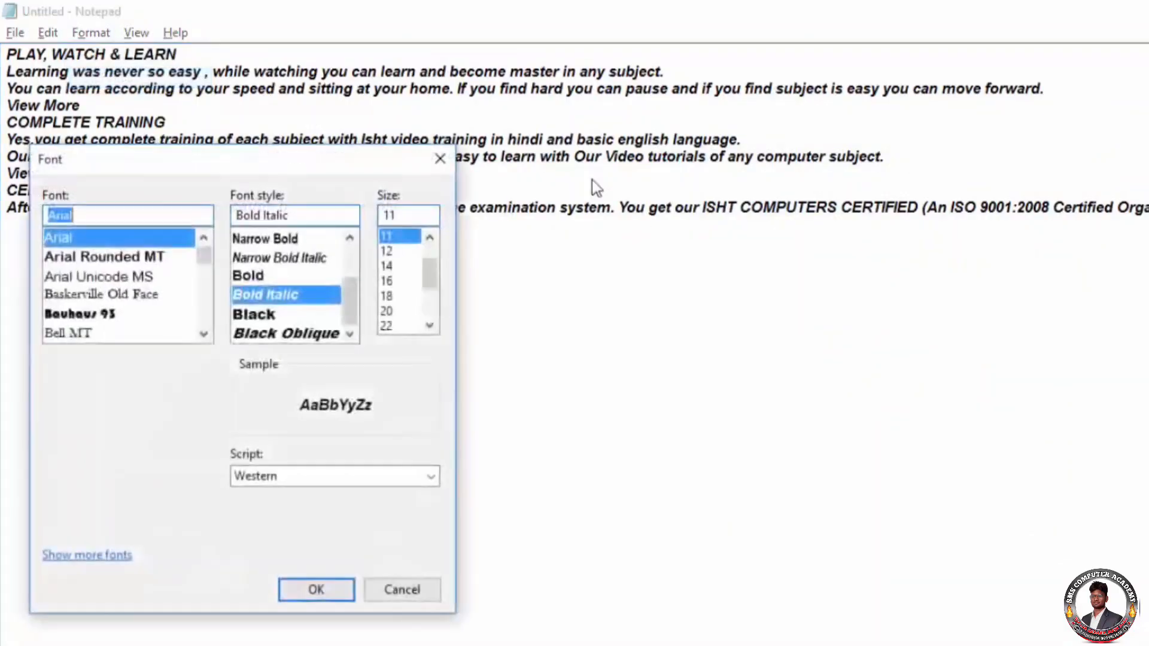
drag(274, 146, 837, 203)
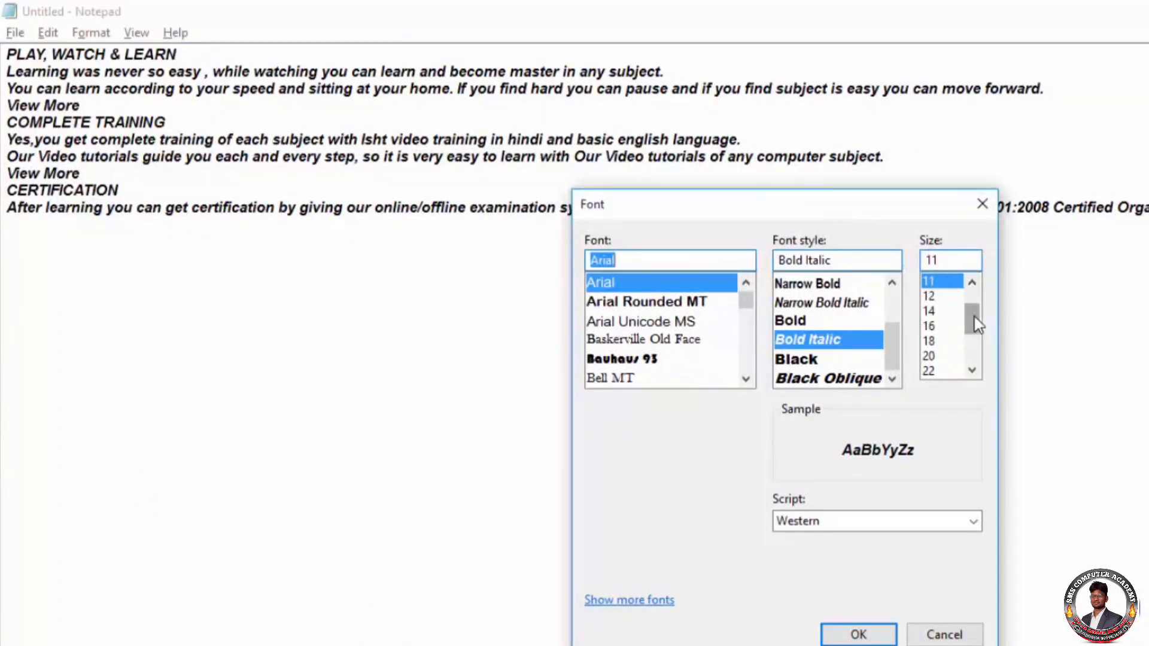
drag(978, 321, 977, 371)
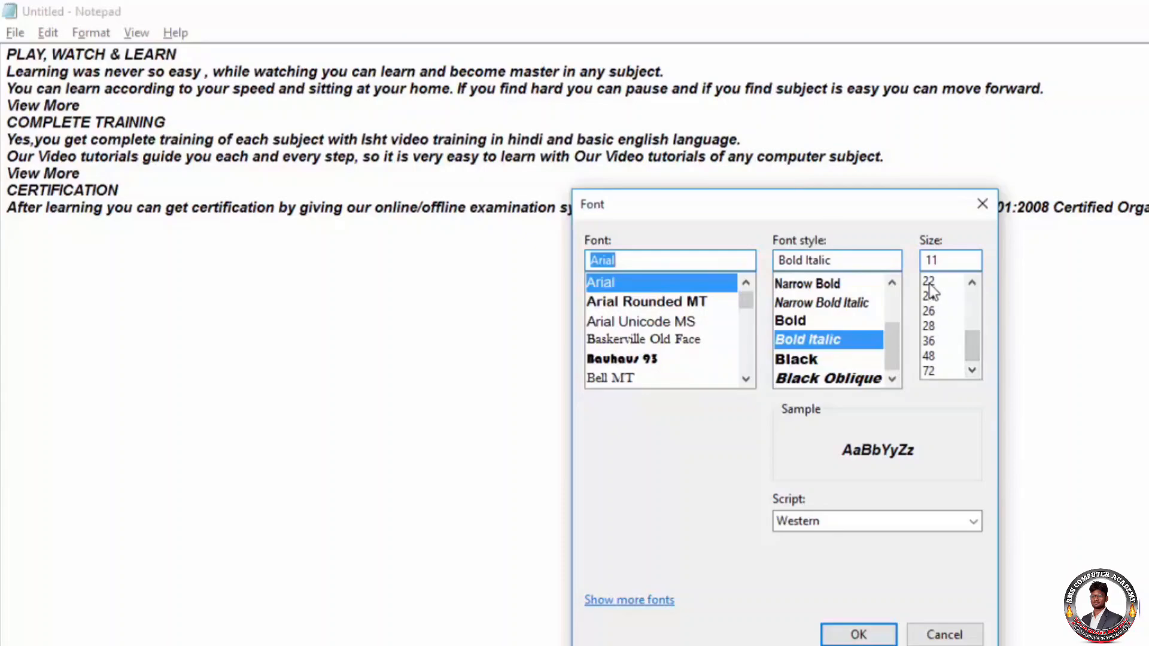
click(937, 344)
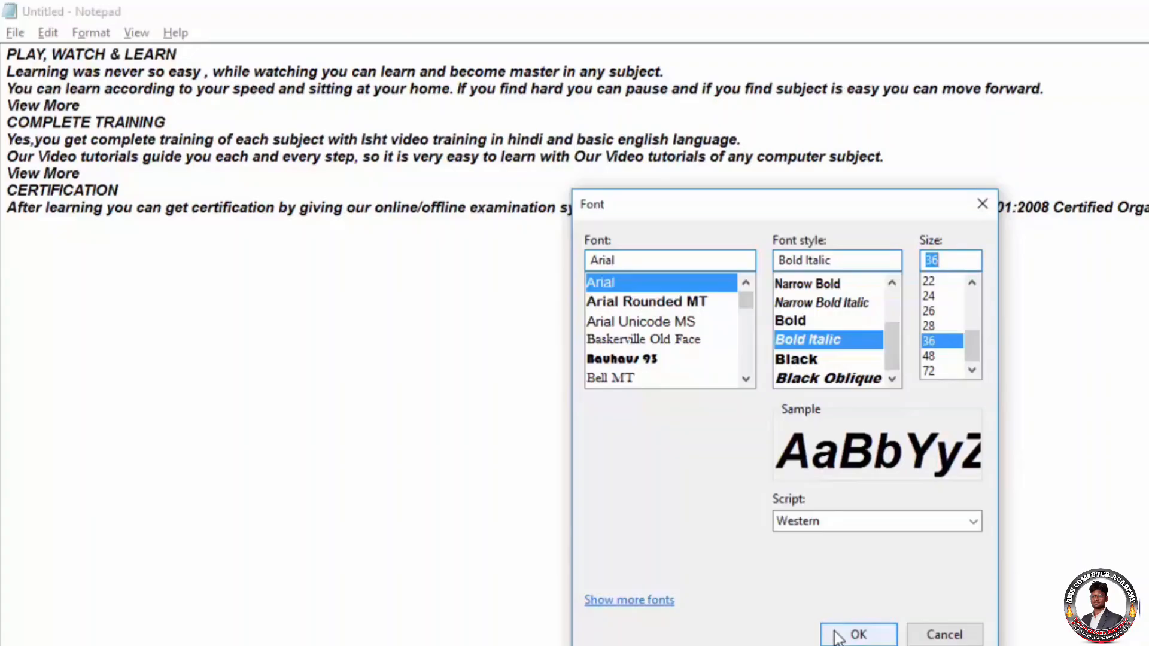
click(856, 636)
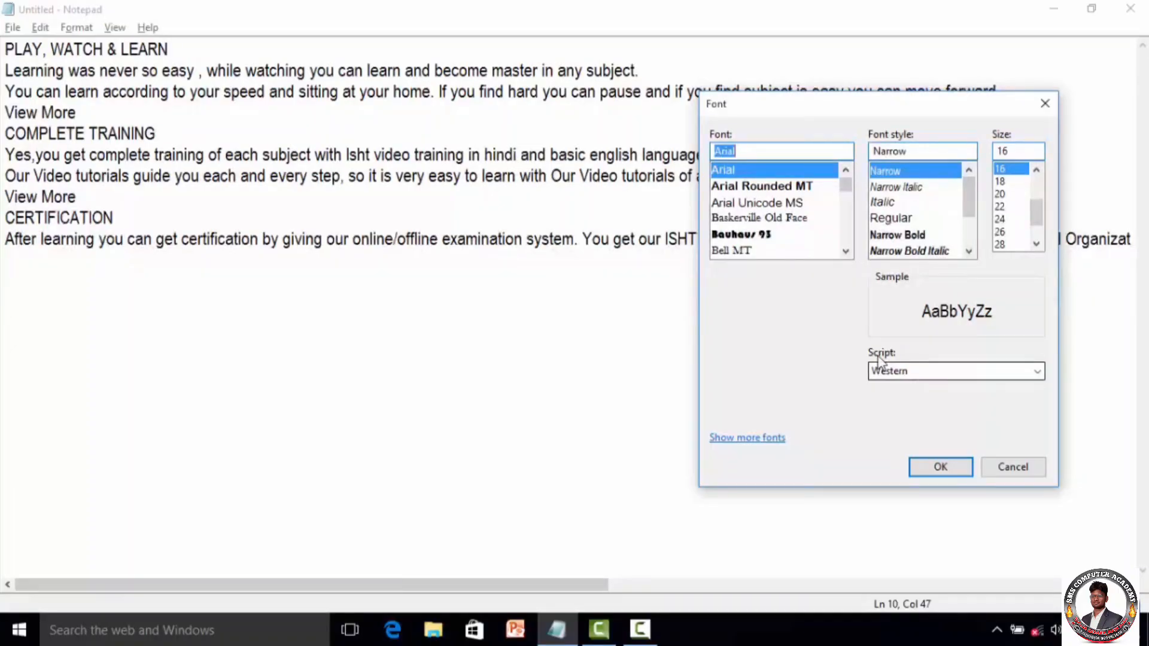
- Set the font's script to Hebrew and apply it to the text
click(903, 376)
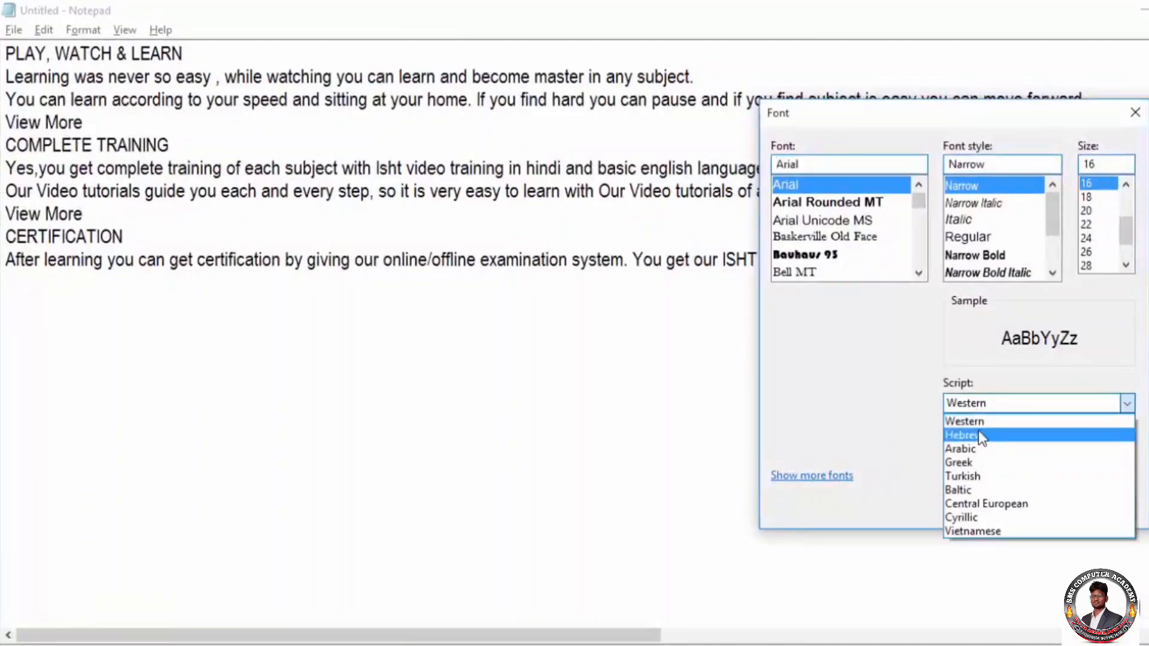
click(982, 433)
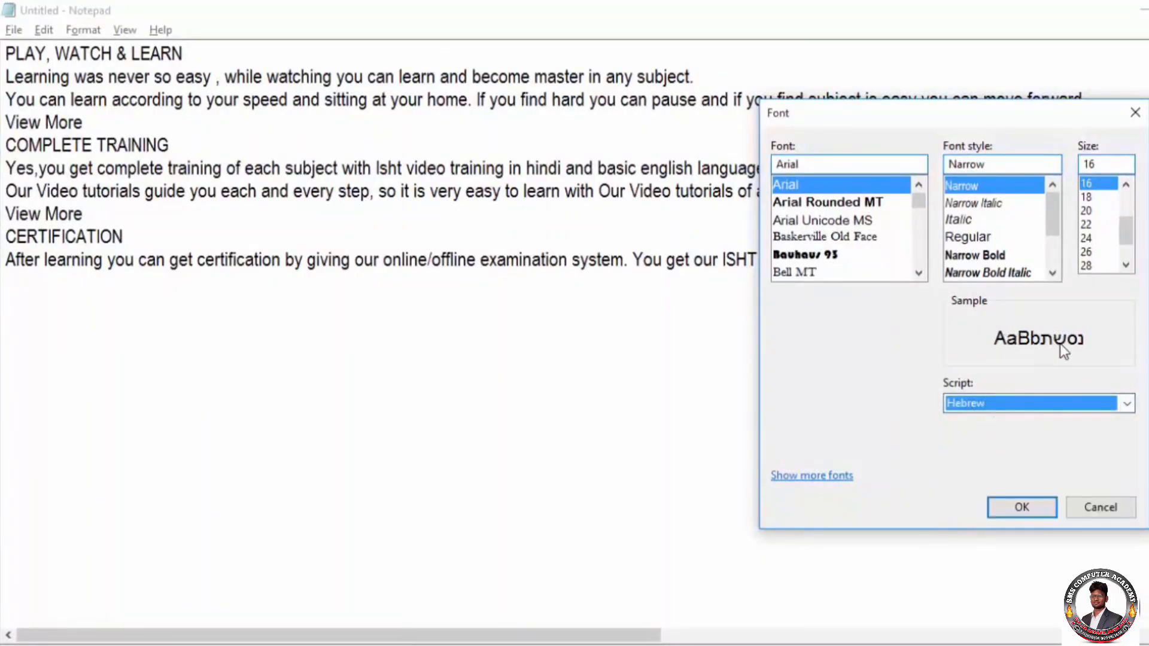
click(1021, 507)
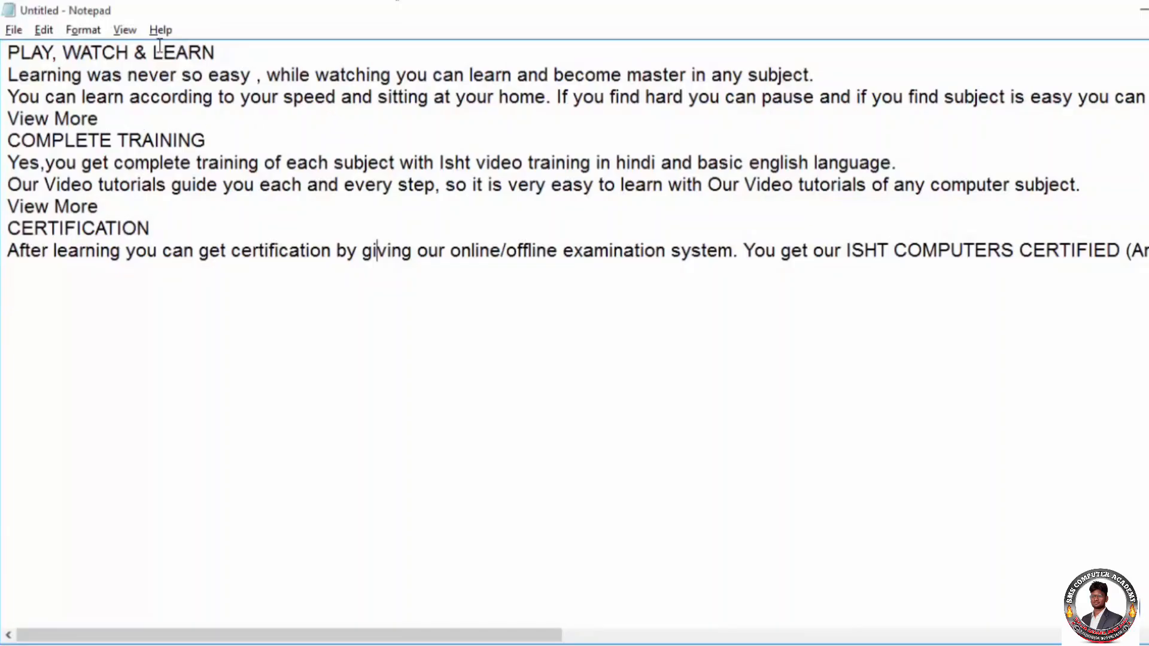
- Change the font's script back to Western and apply it
click(83, 30)
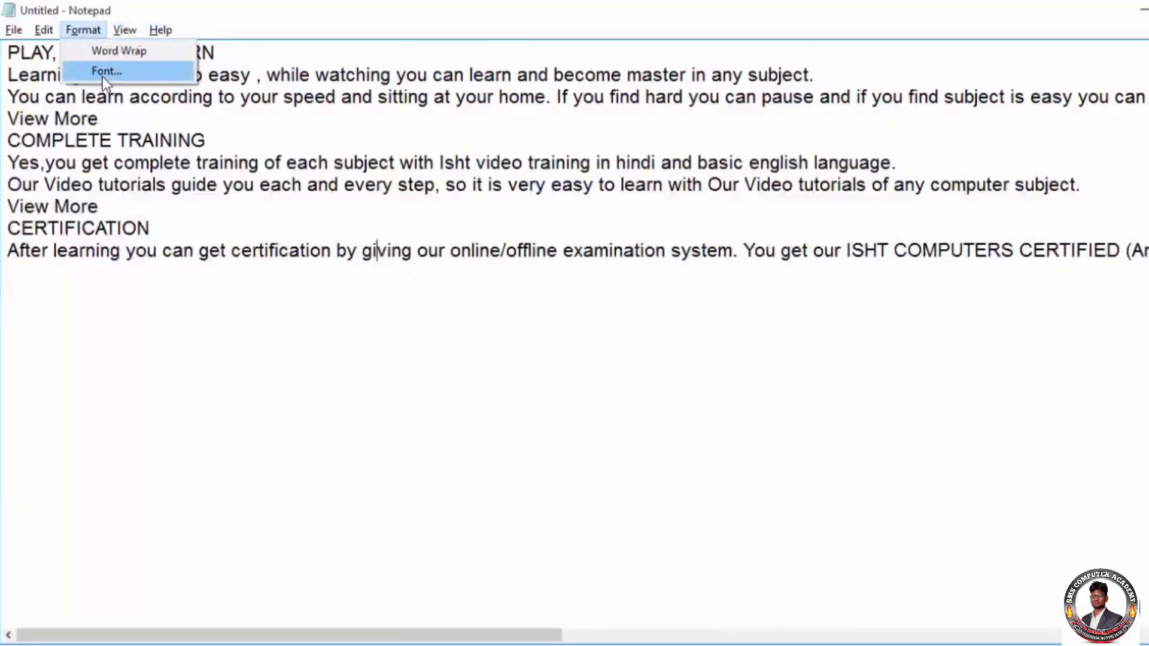
click(104, 73)
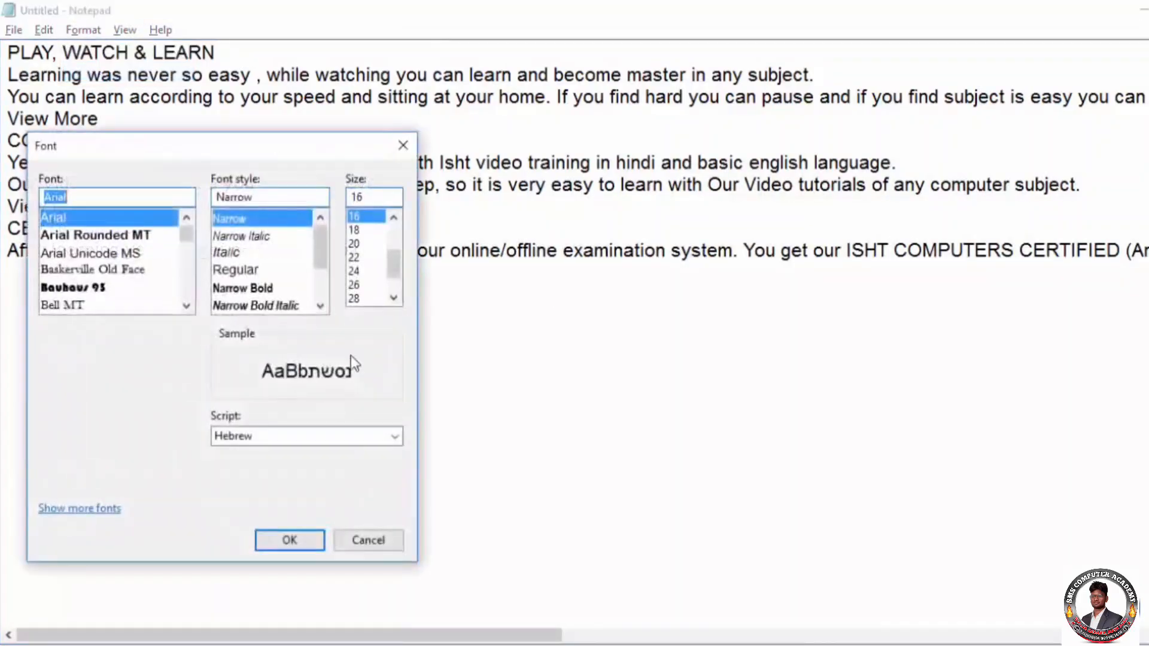
click(310, 436)
click(284, 451)
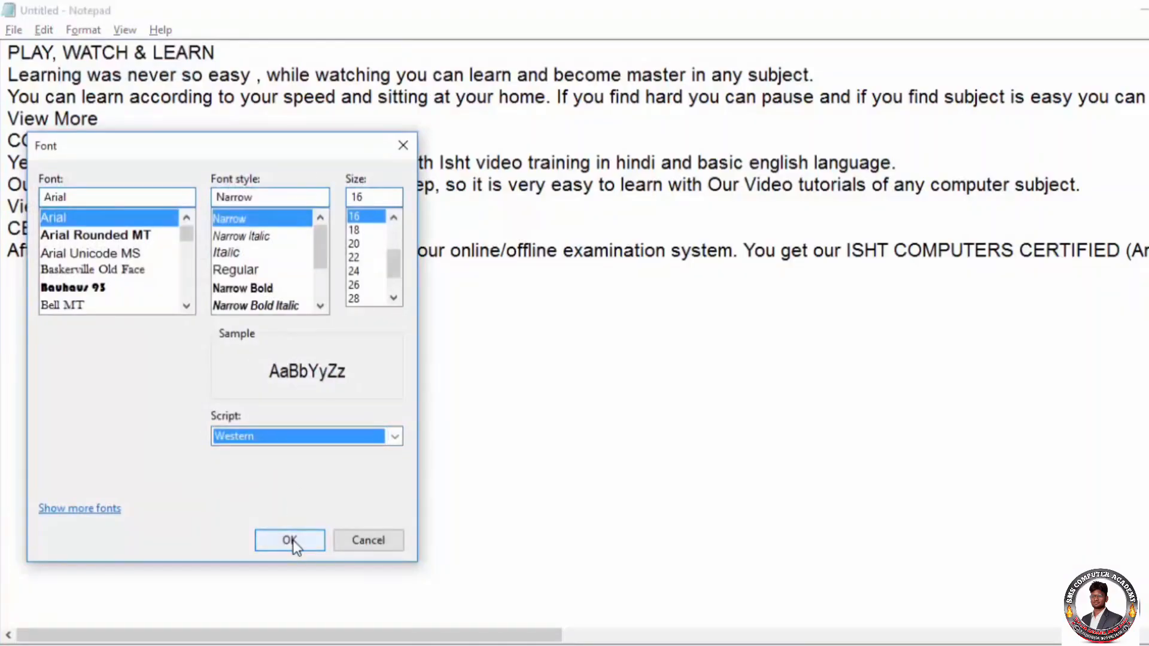
click(289, 540)
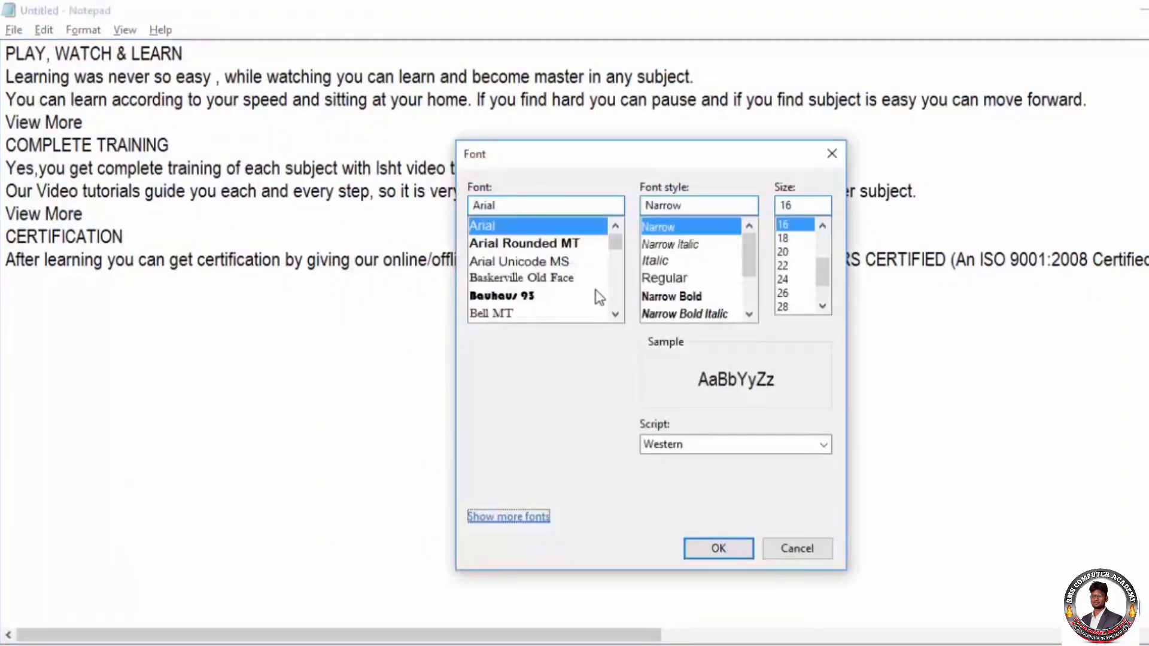
- Browse the fonts installed on the computer from the Font dialog, and close both windows without changing the font
click(521, 519)
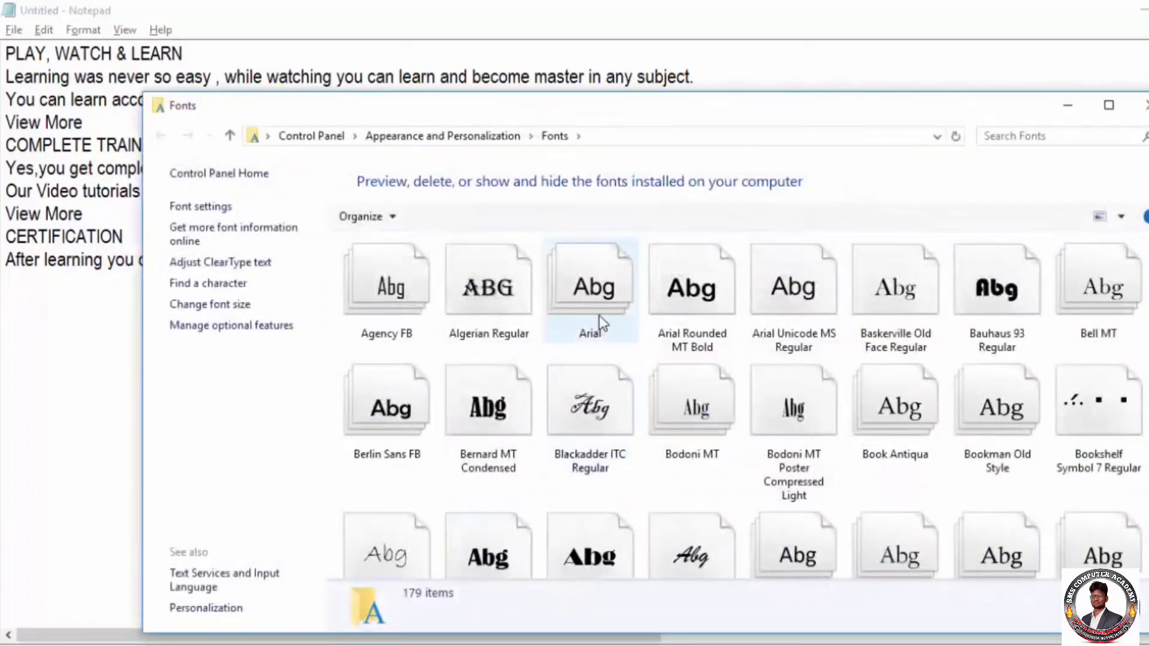
scroll(660, 405, down, 5)
scroll(665, 410, down, 10)
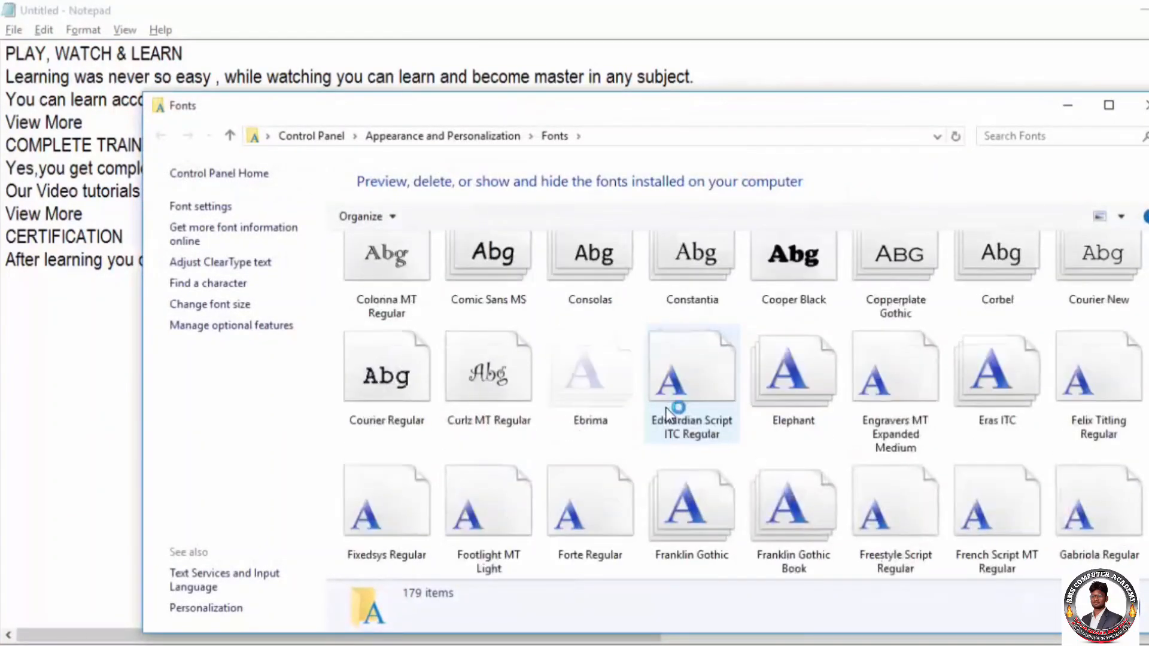
scroll(670, 419, down, 3)
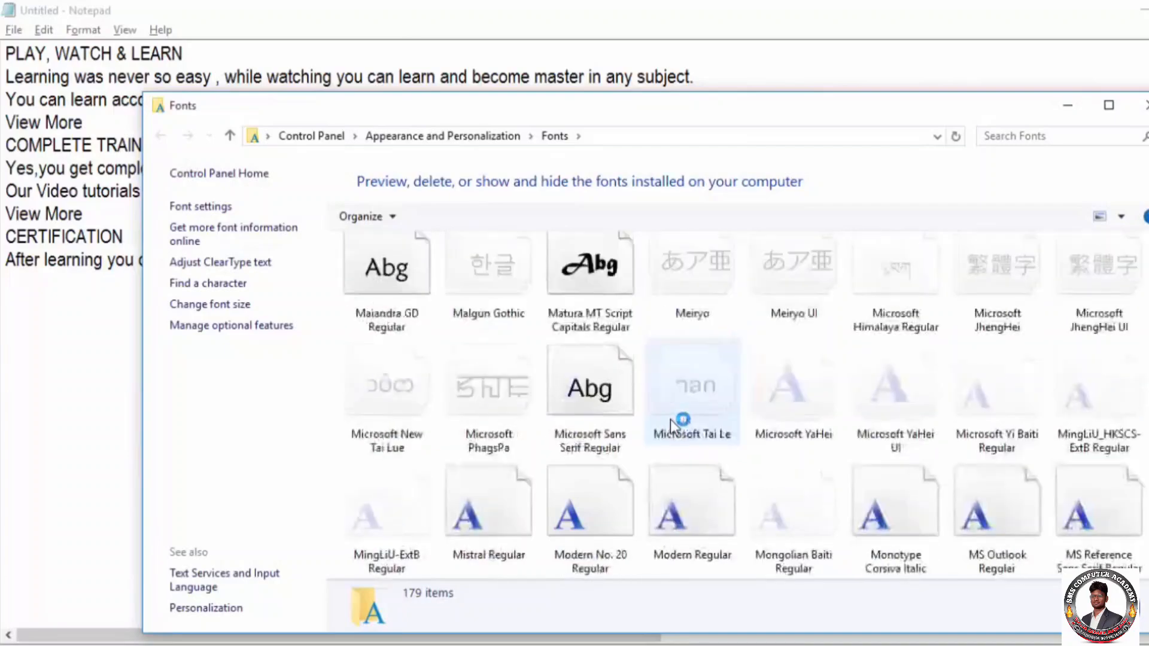
scroll(677, 346, up, 12)
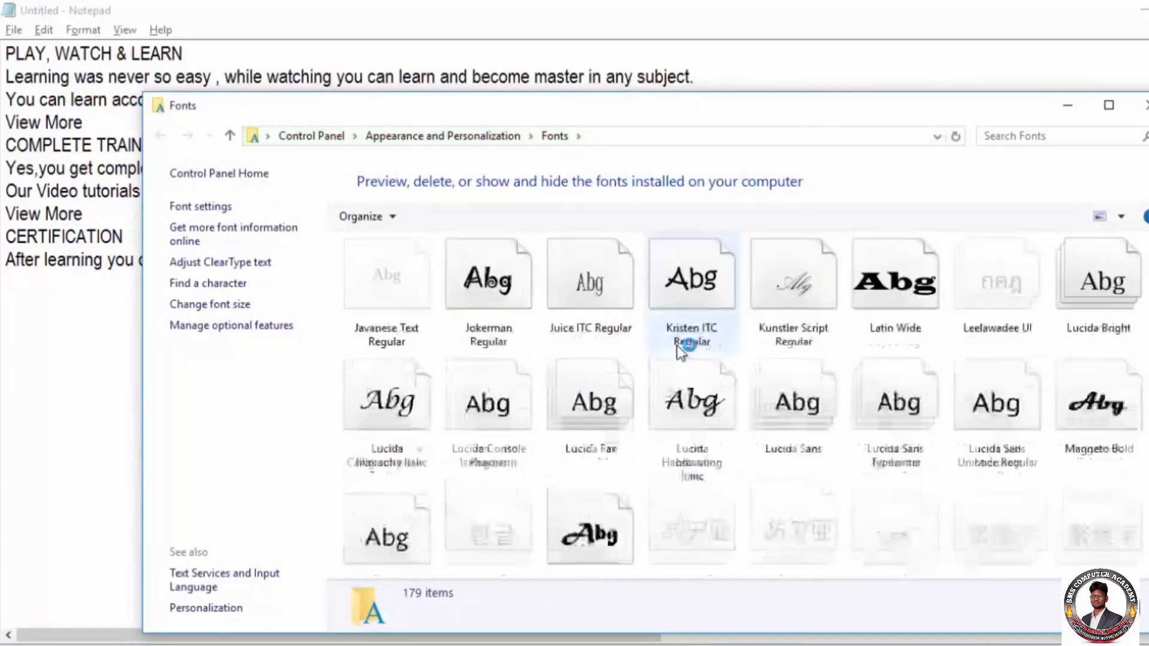
click(1139, 111)
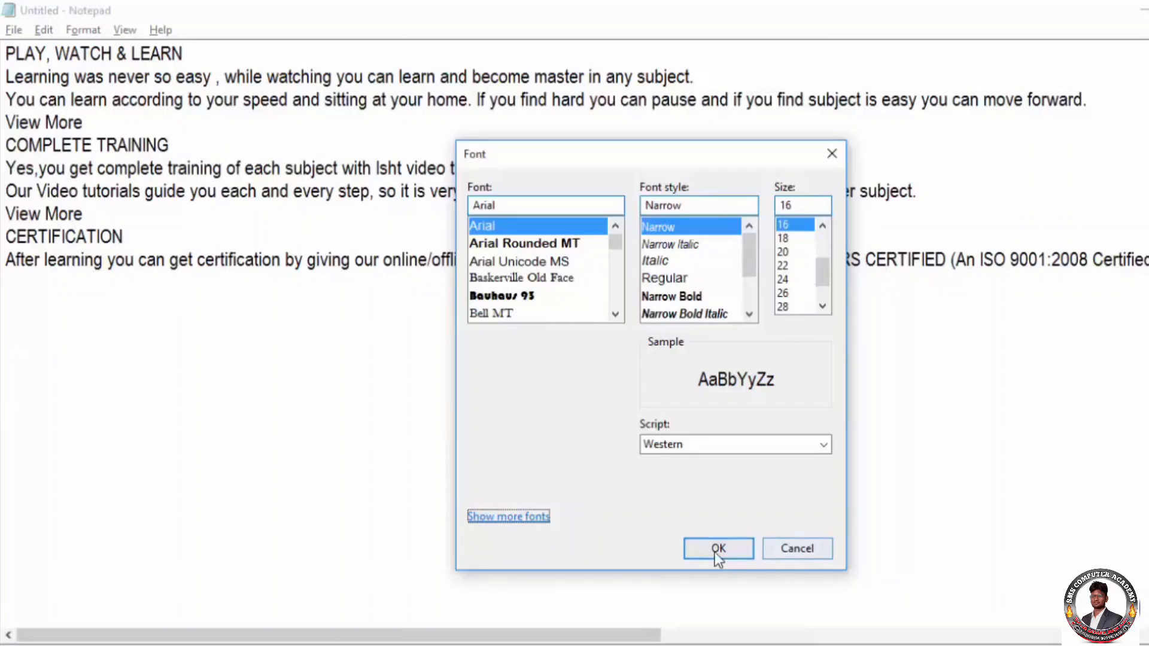
click(837, 161)
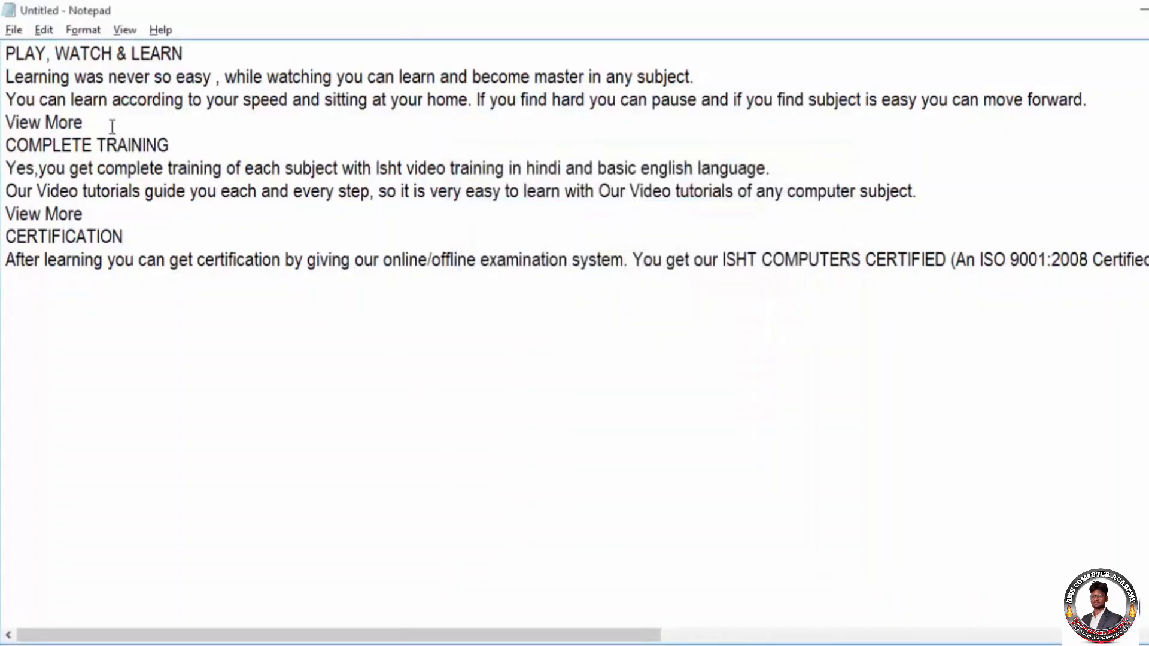
- Delete the COMPLETE TRAINING section, including its View More line, and undo the deletion
click(45, 30)
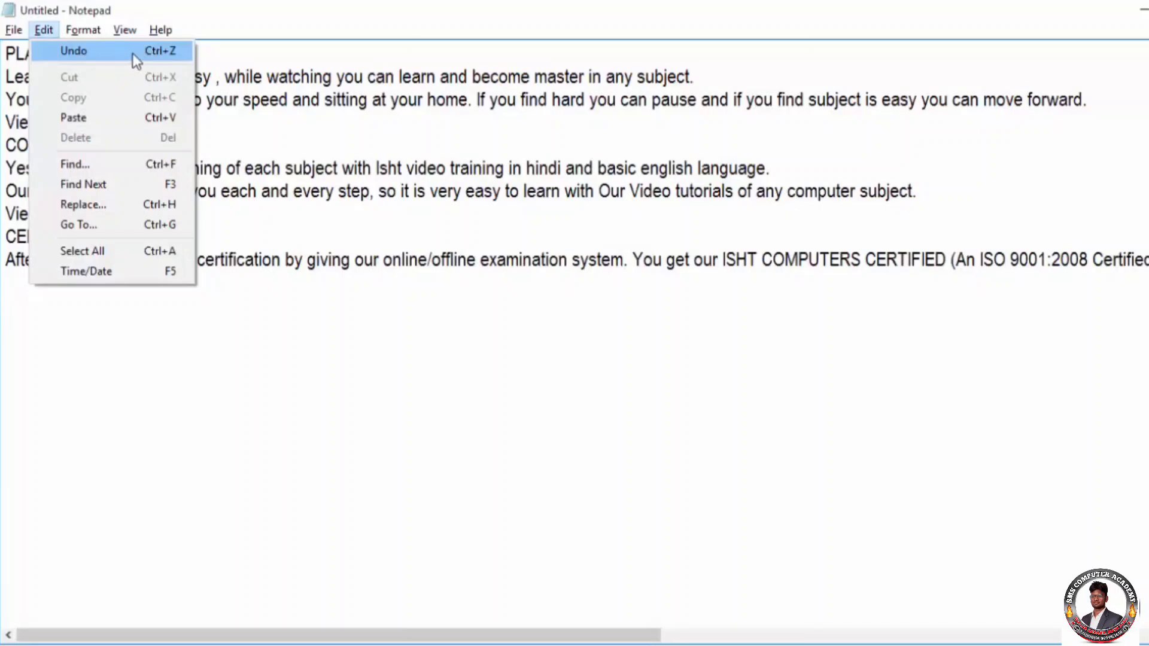
click(426, 420)
drag(283, 223, 14, 131)
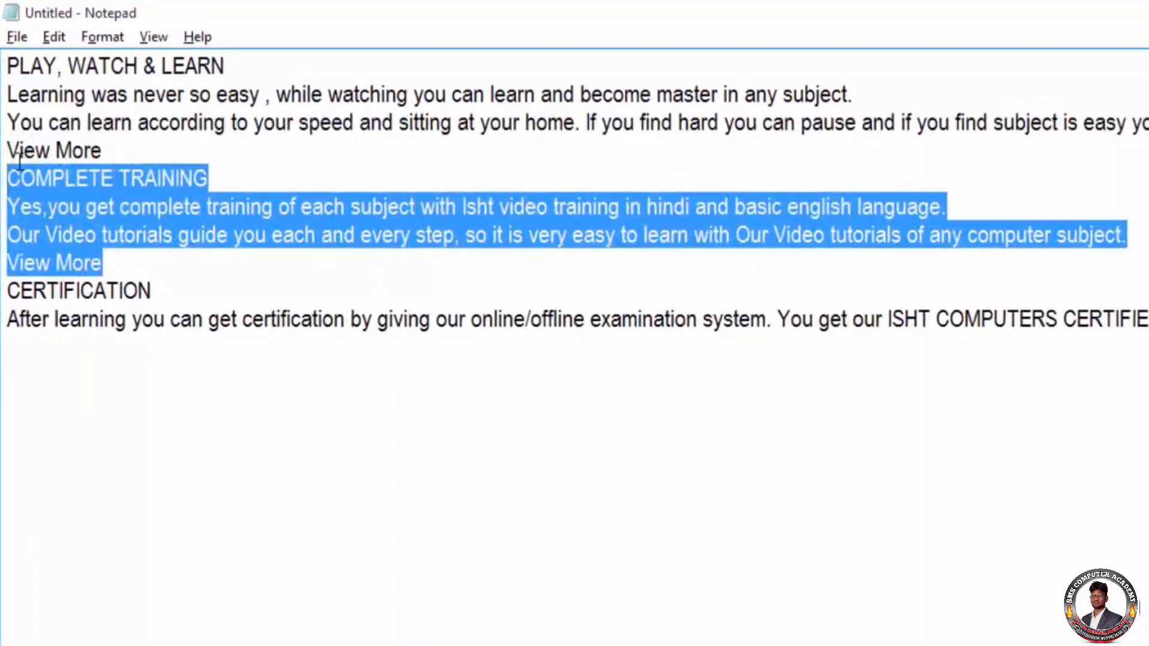
key(Delete)
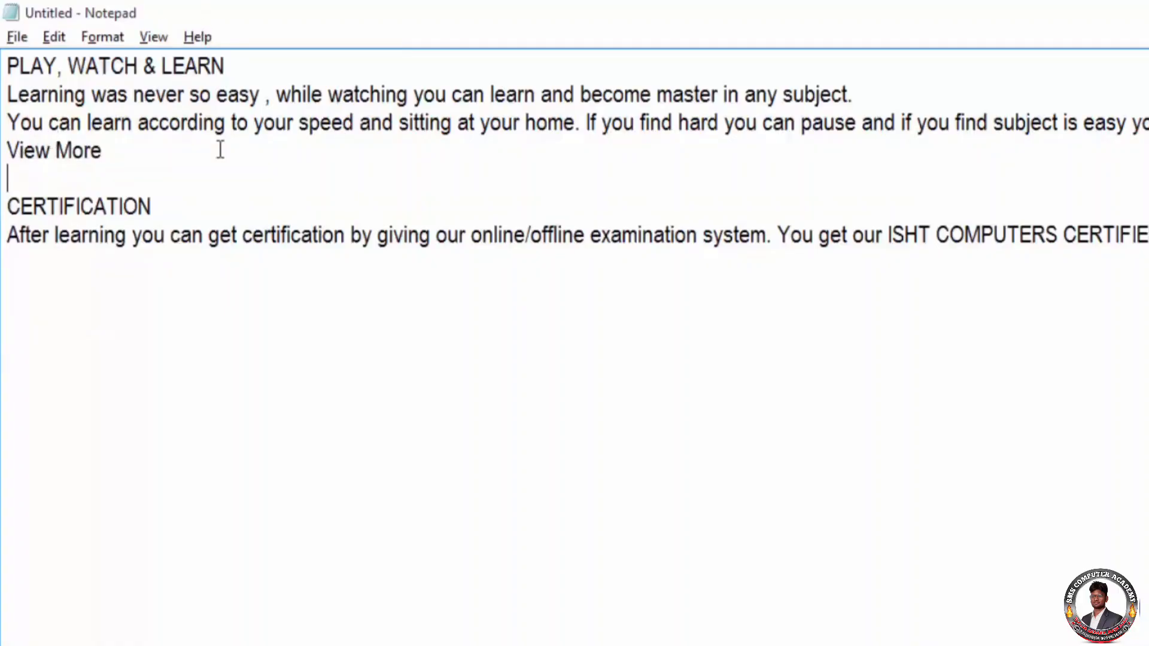
click(69, 41)
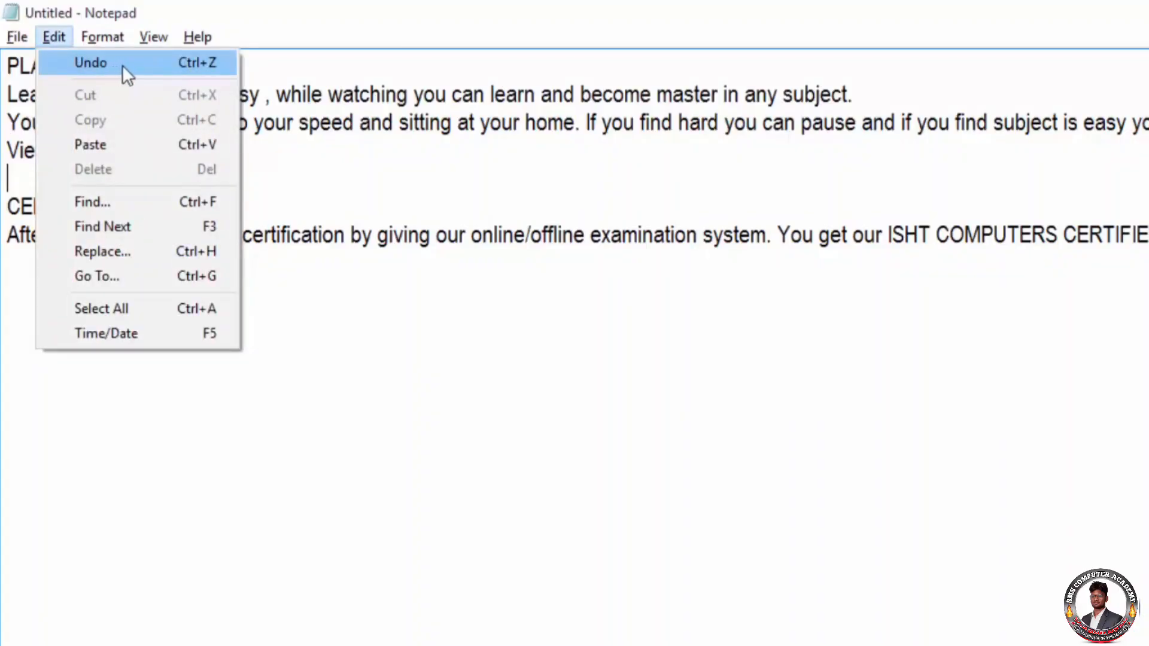
click(197, 68)
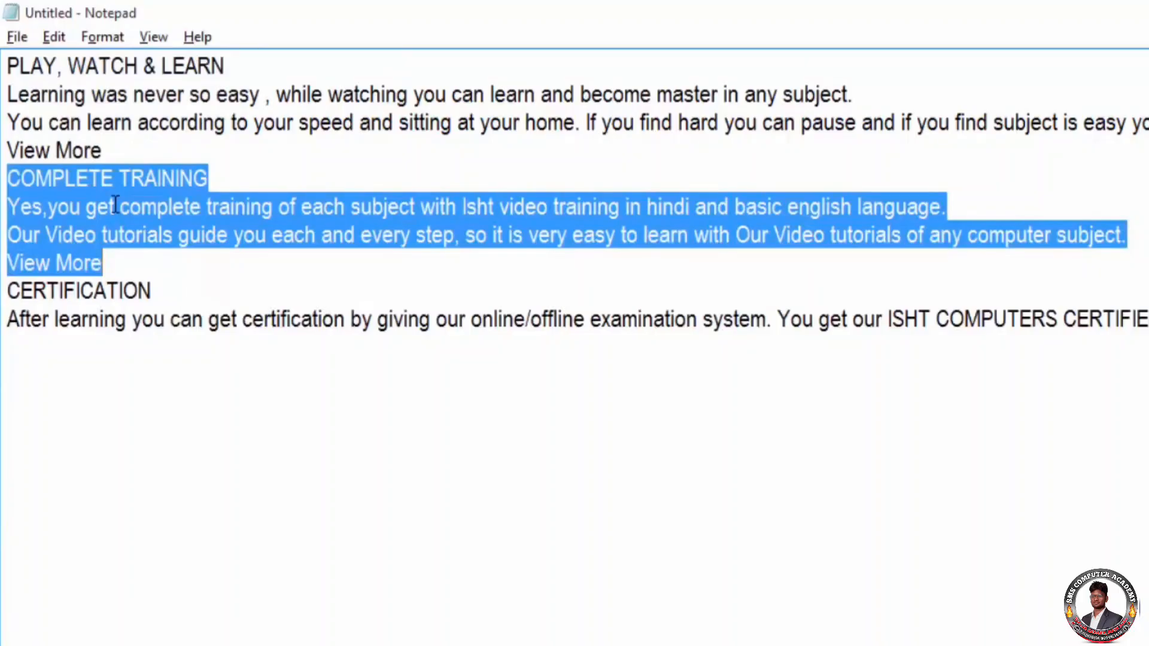
- Use Undo four times in a row to toggle the COMPLETE TRAINING section's deletion, leaving the section restored and deselected
click(63, 41)
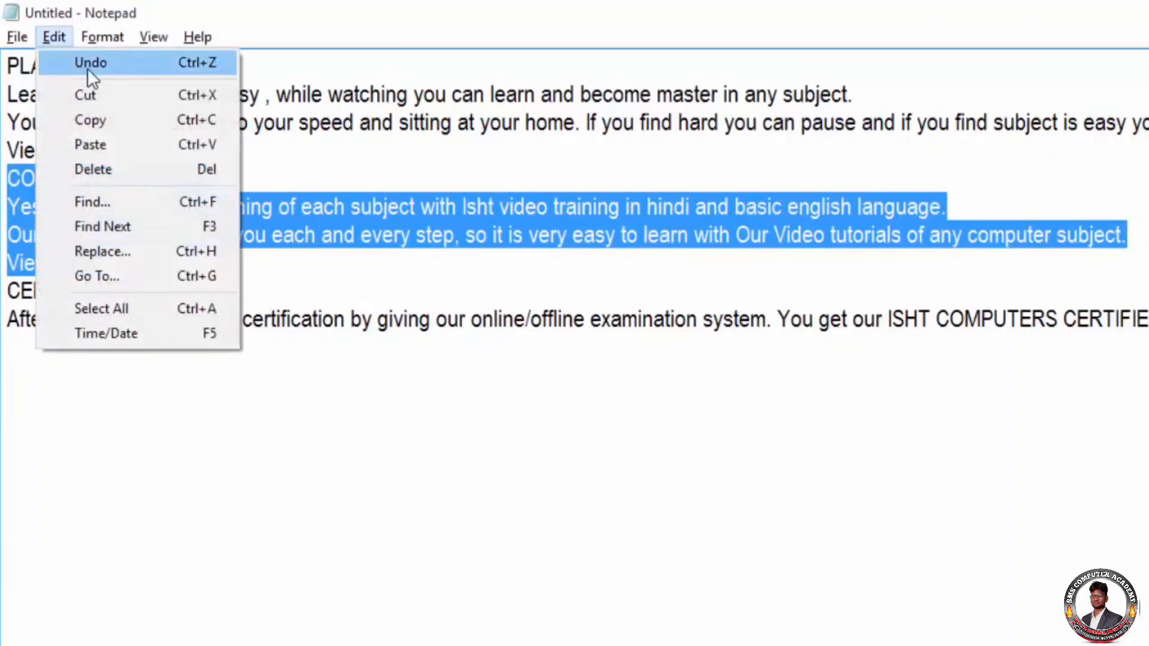
click(118, 70)
click(52, 38)
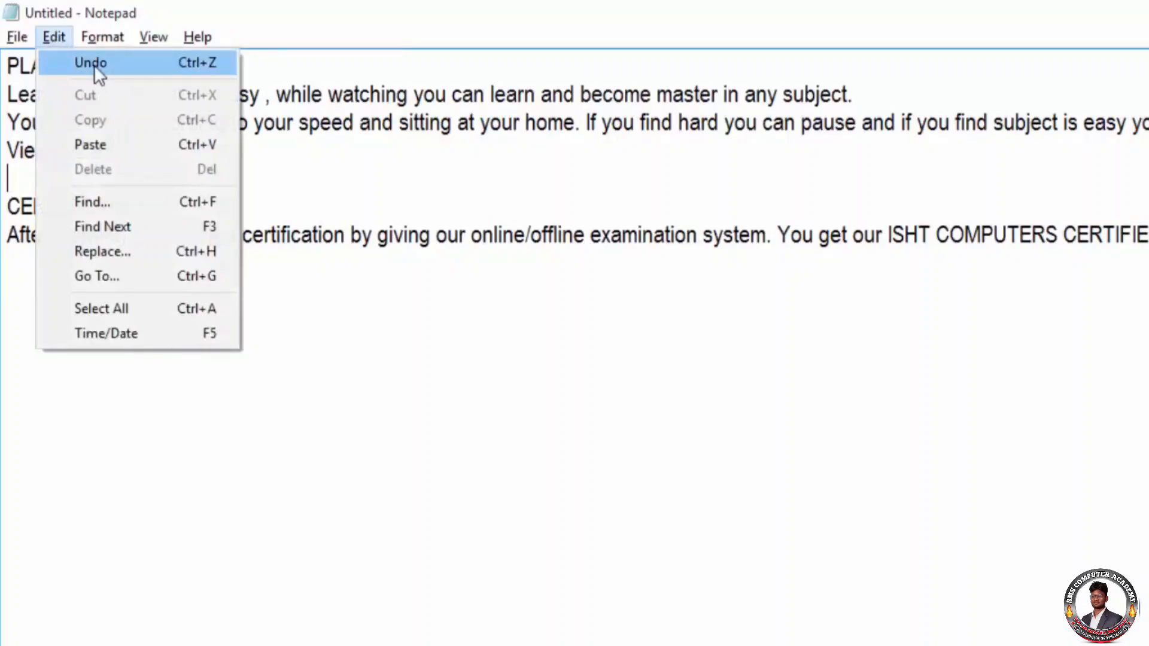
click(95, 64)
click(56, 38)
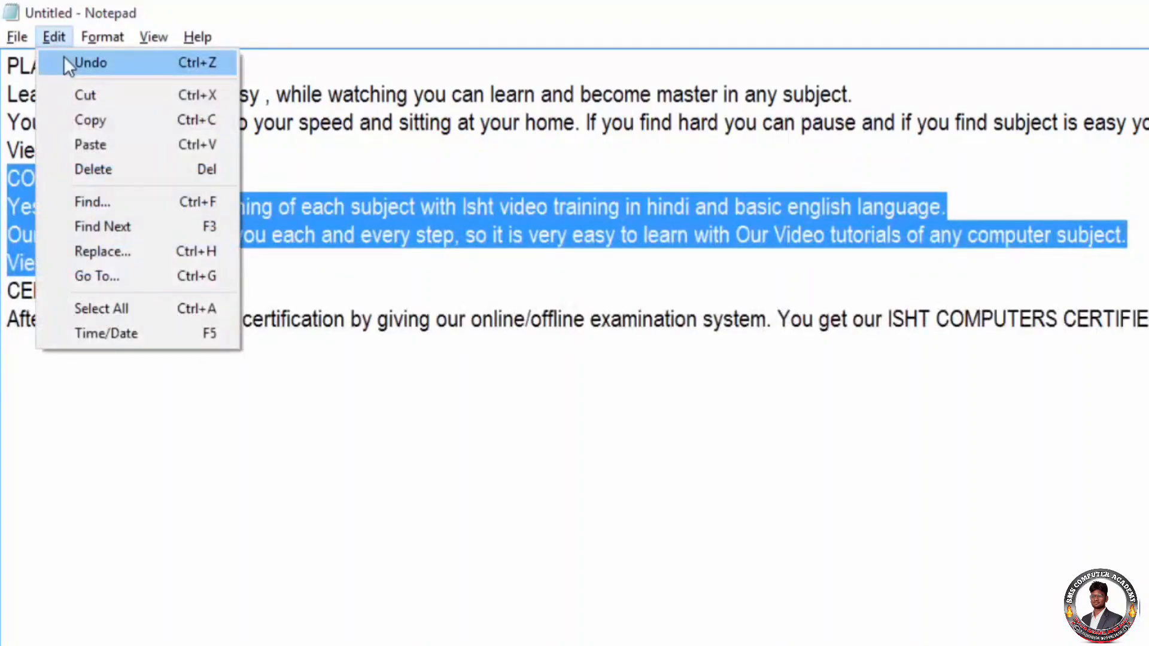
click(64, 56)
click(58, 37)
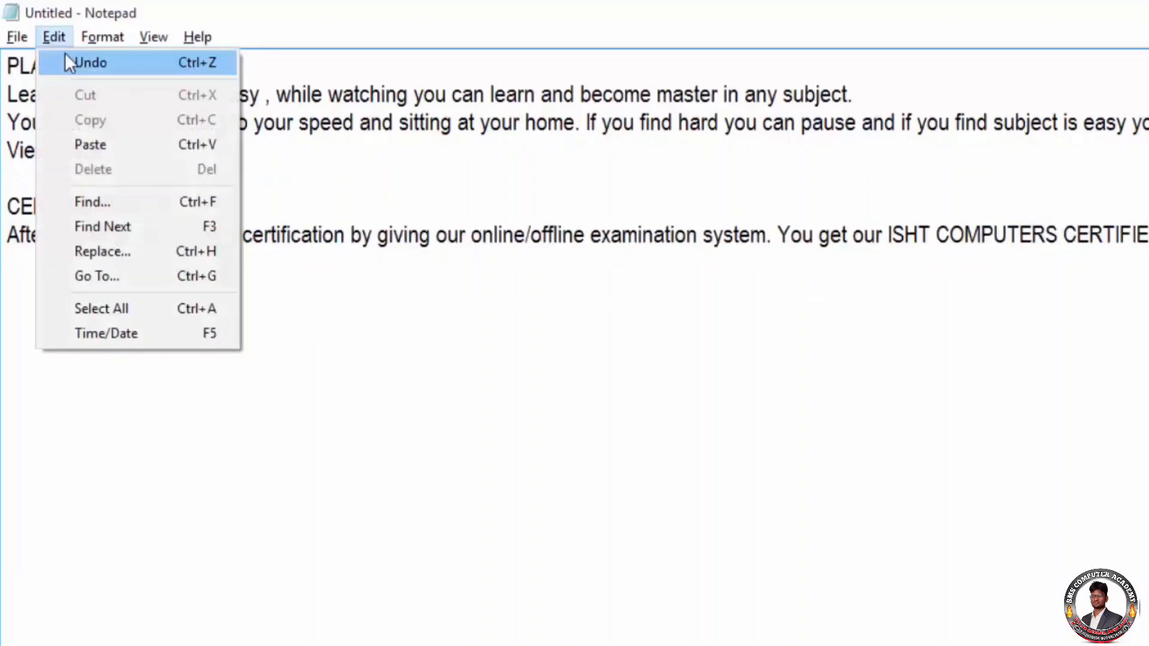
click(66, 56)
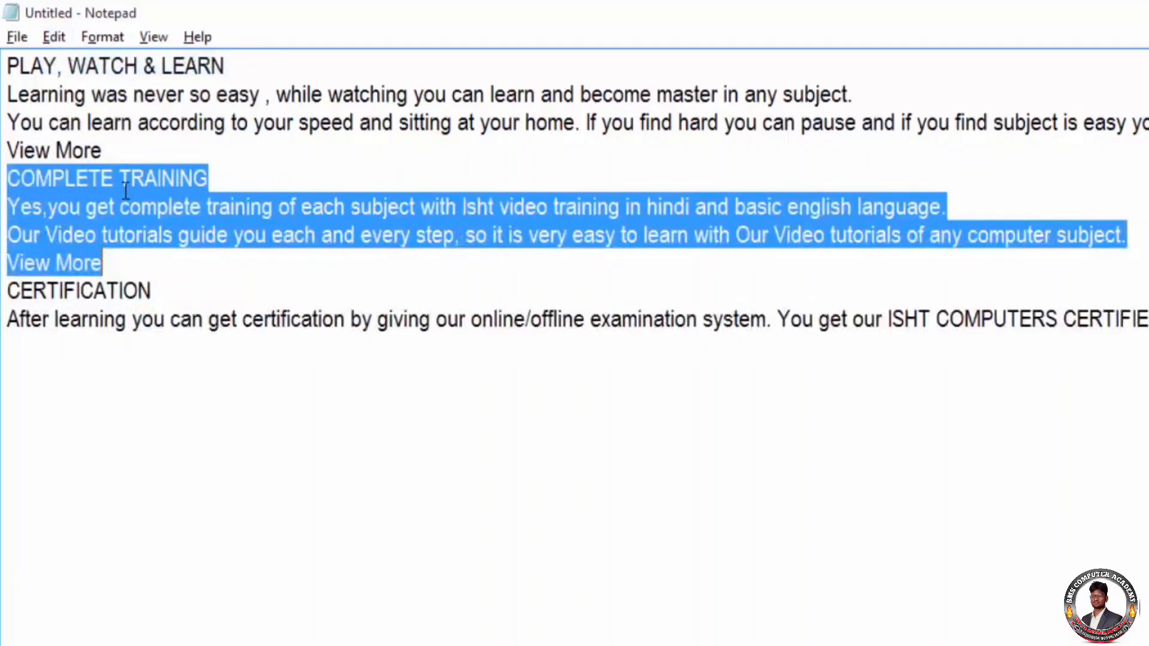
click(130, 257)
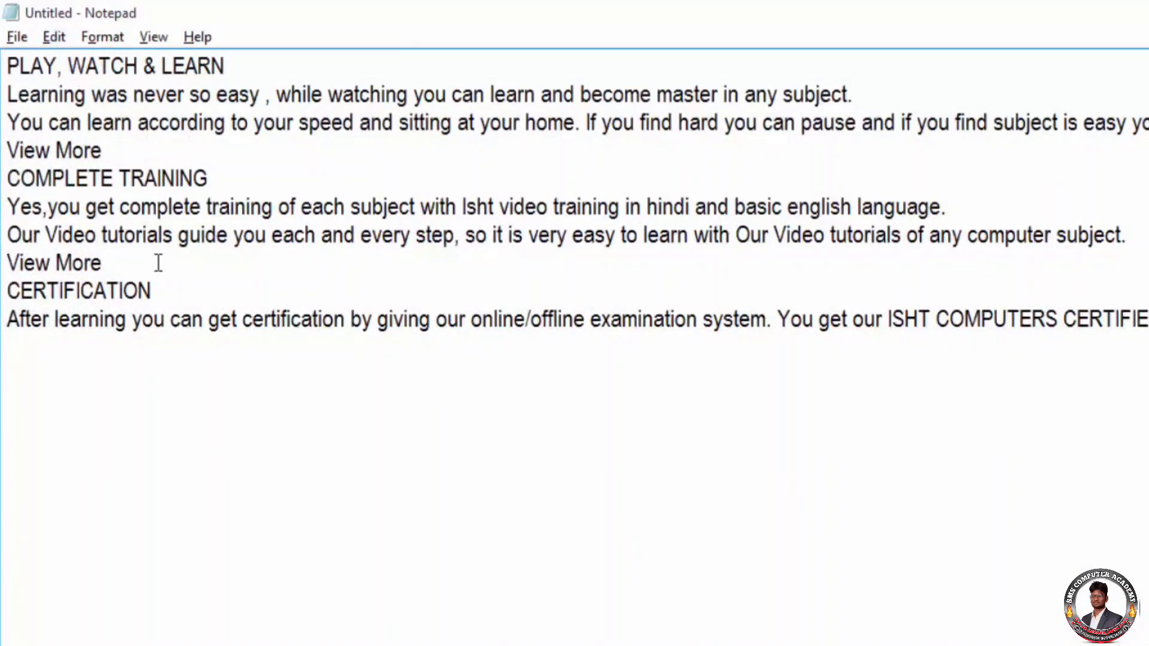
- Cut the COMPLETE TRAINING section, including its View More line, out of the text
click(54, 37)
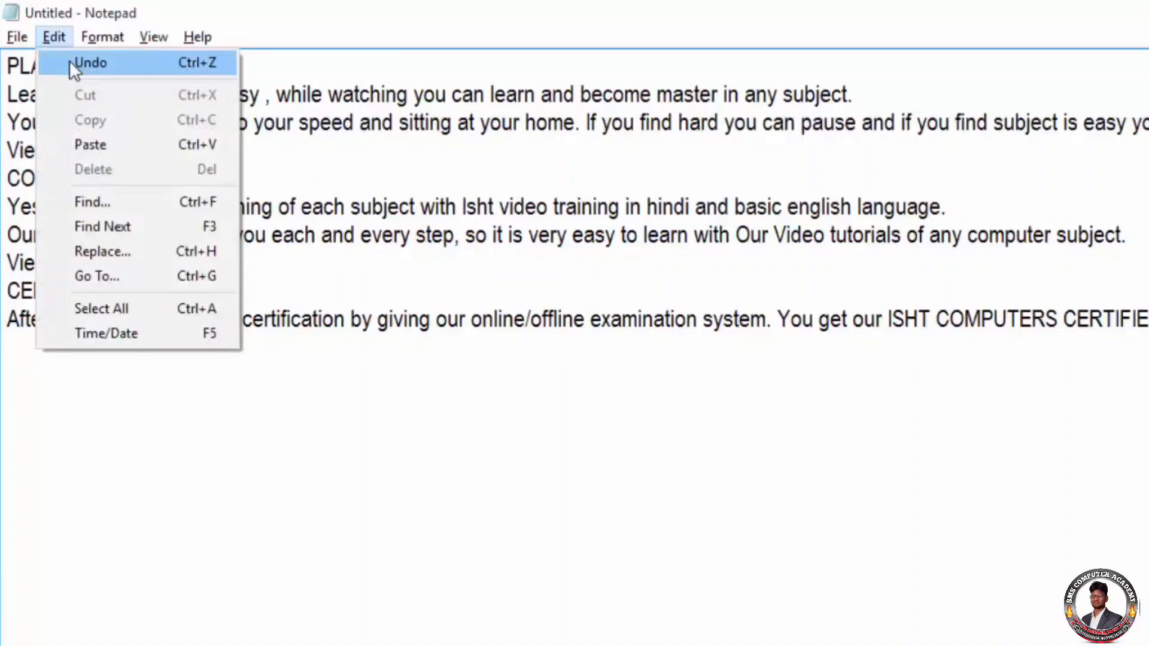
click(313, 204)
drag(102, 263, 7, 178)
key(ctrl+c)
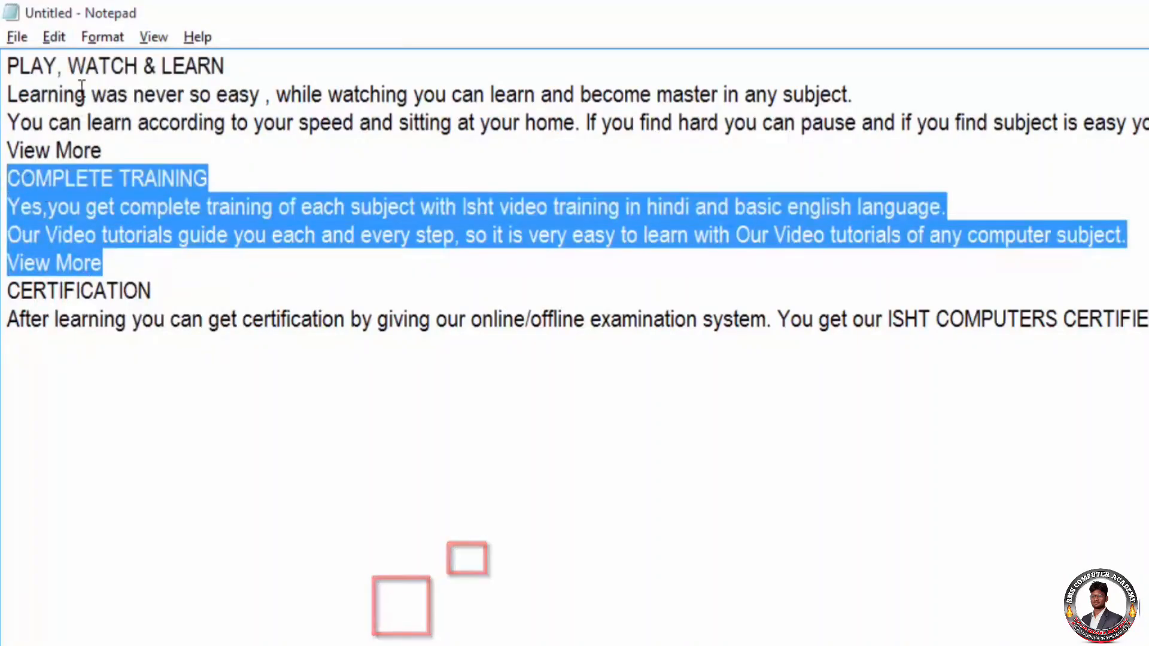
click(63, 41)
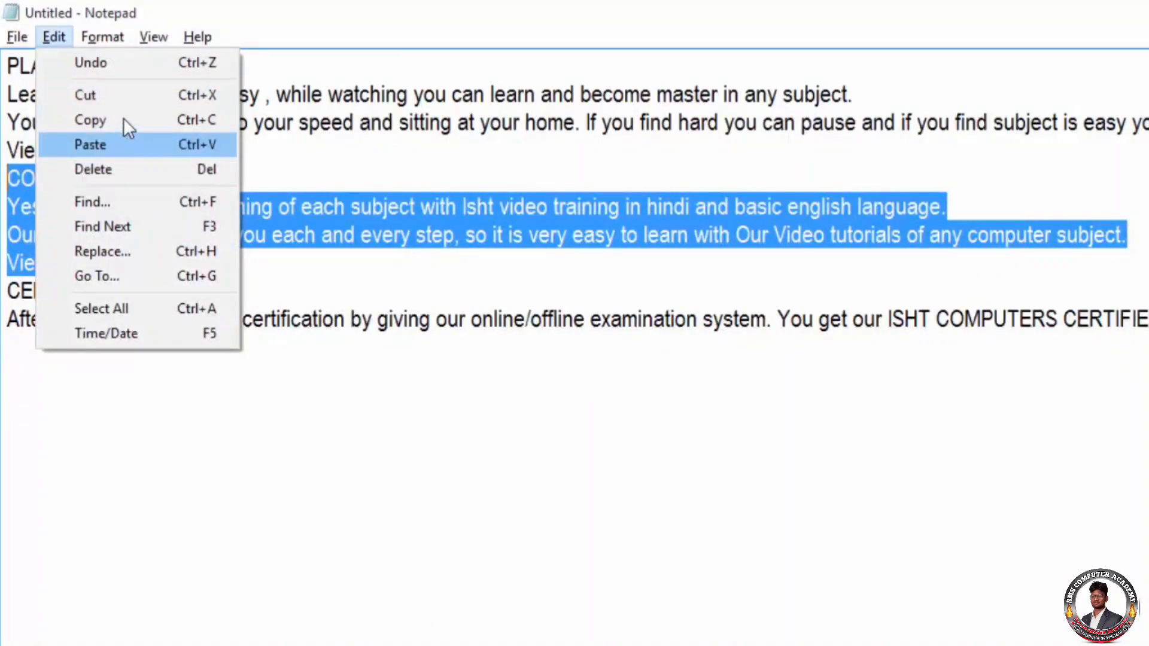
click(149, 95)
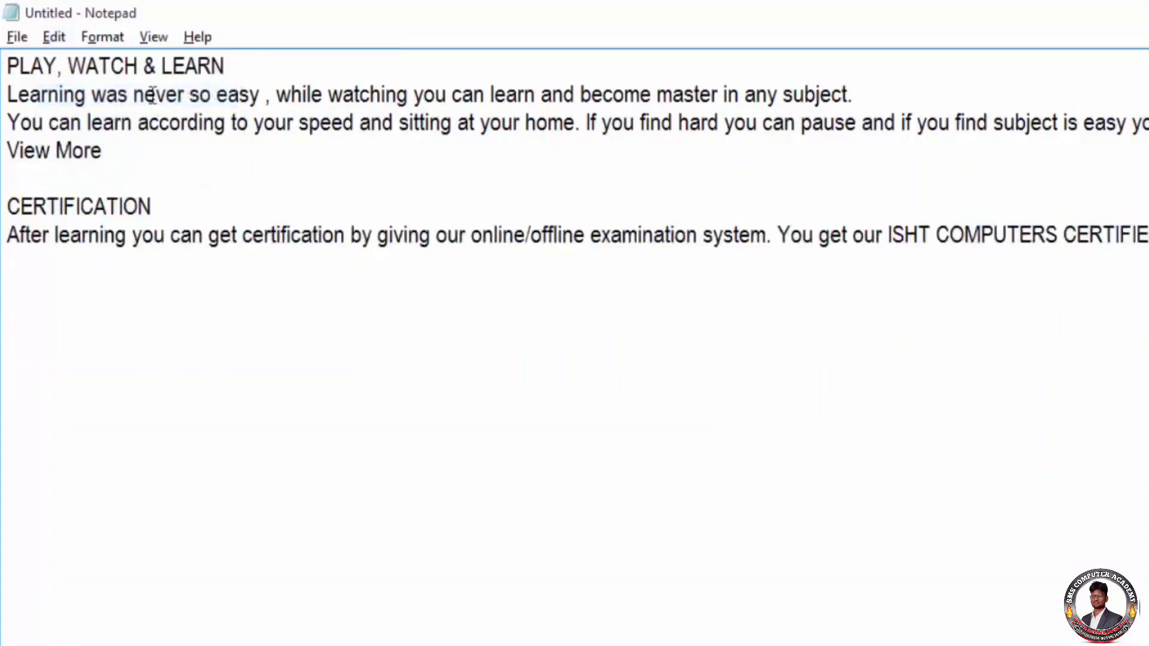
- Paste the cut COMPLETE TRAINING section below the CERTIFICATION paragraph, separated from it by a blank line
click(82, 308)
double_click(30, 298)
click(103, 328)
click(75, 231)
key(End)
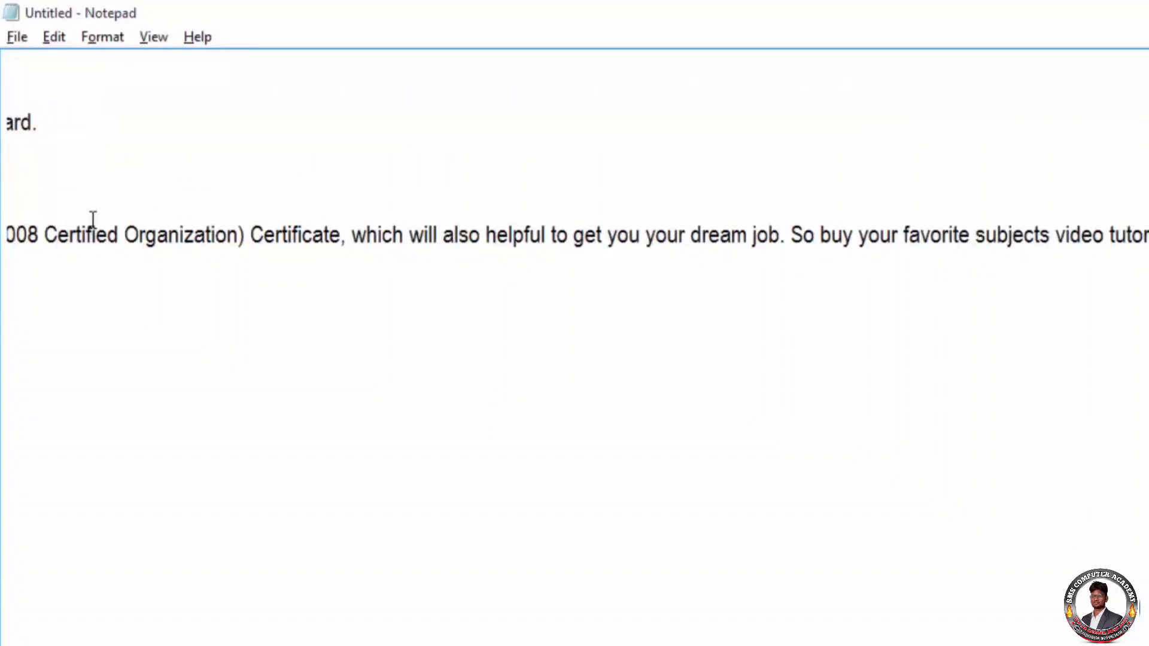
key(Return)
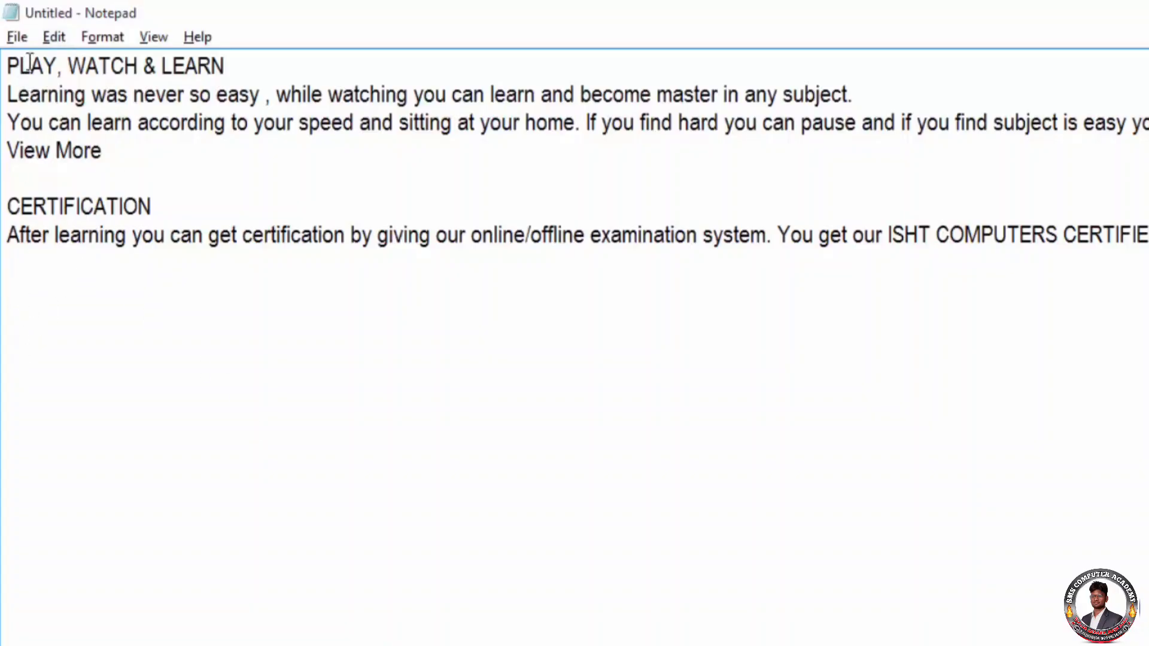
click(58, 39)
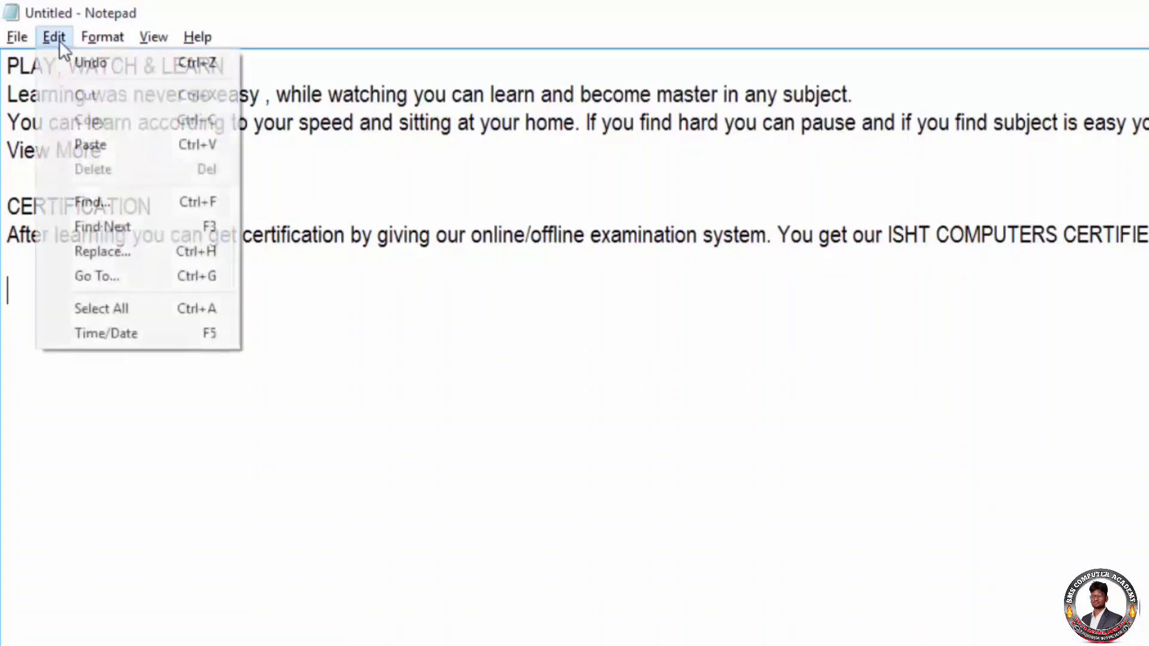
click(95, 146)
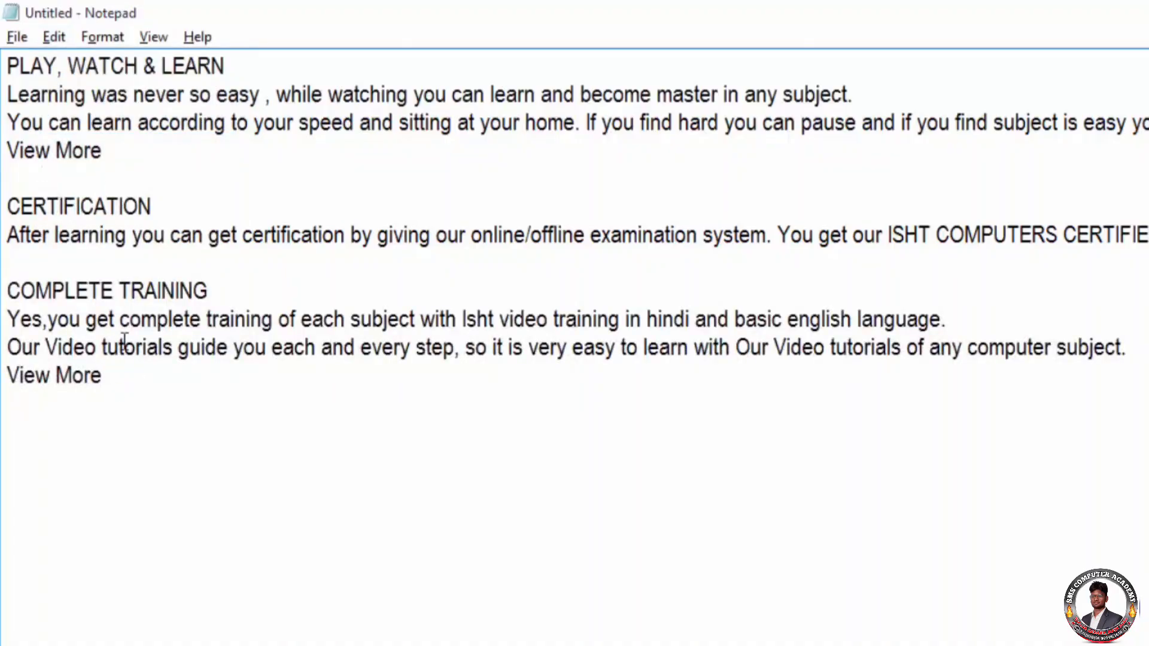
- Copy the PLAY, WATCH & LEARN heading and paste it into the blank line above CERTIFICATION
click(56, 44)
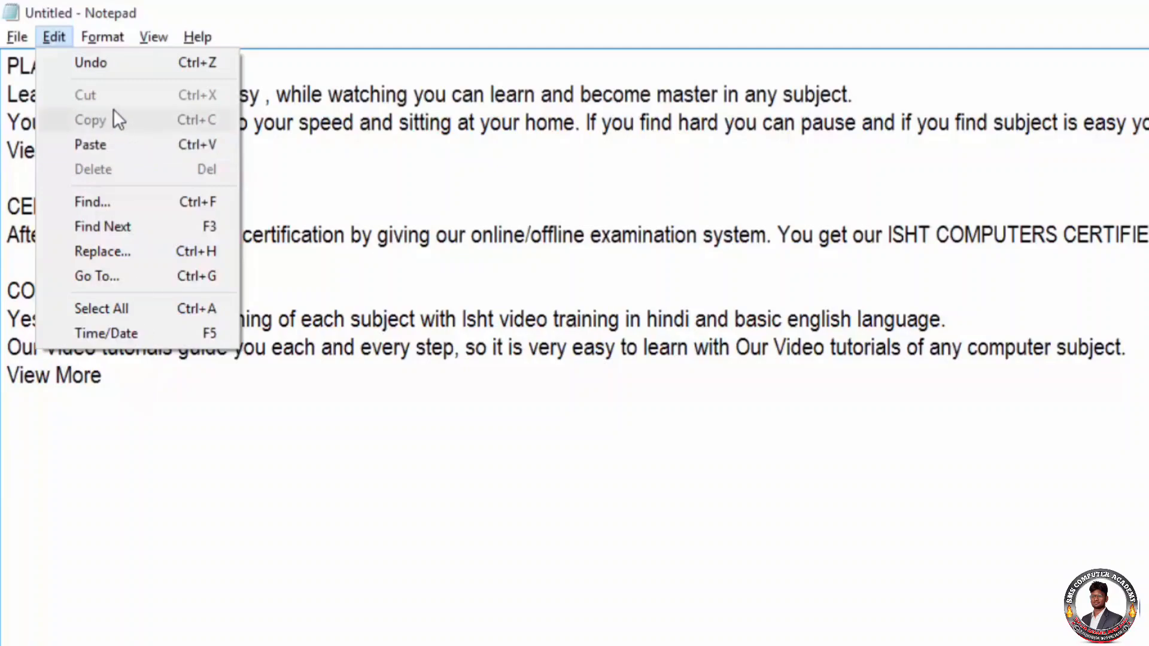
click(120, 429)
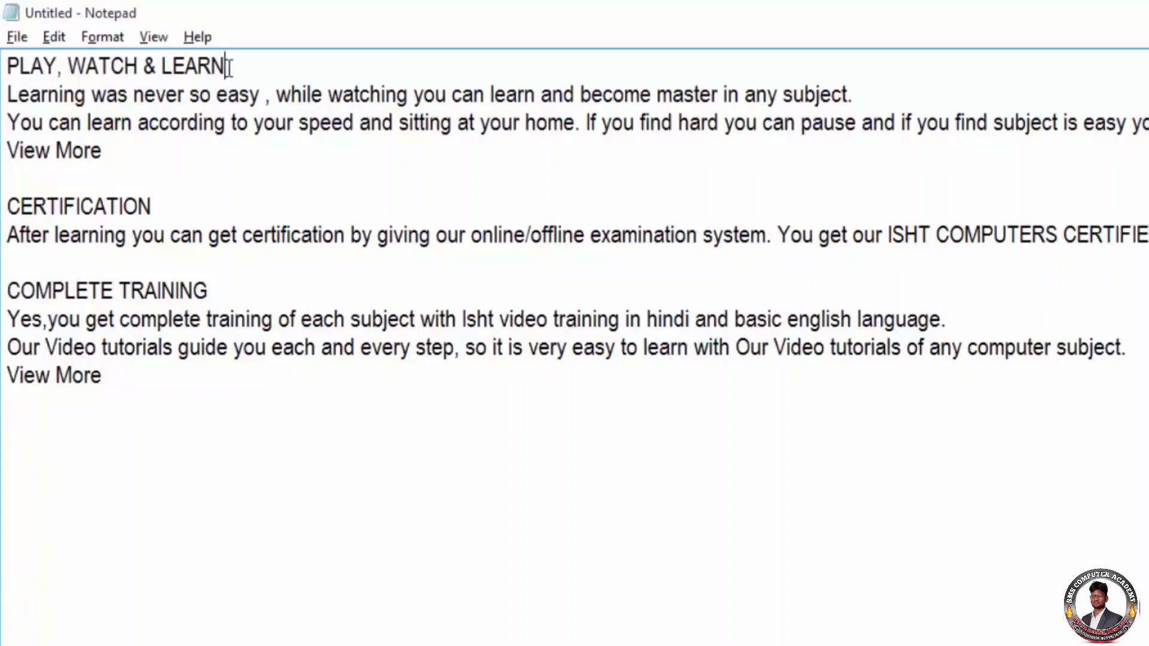
drag(225, 66, 4, 67)
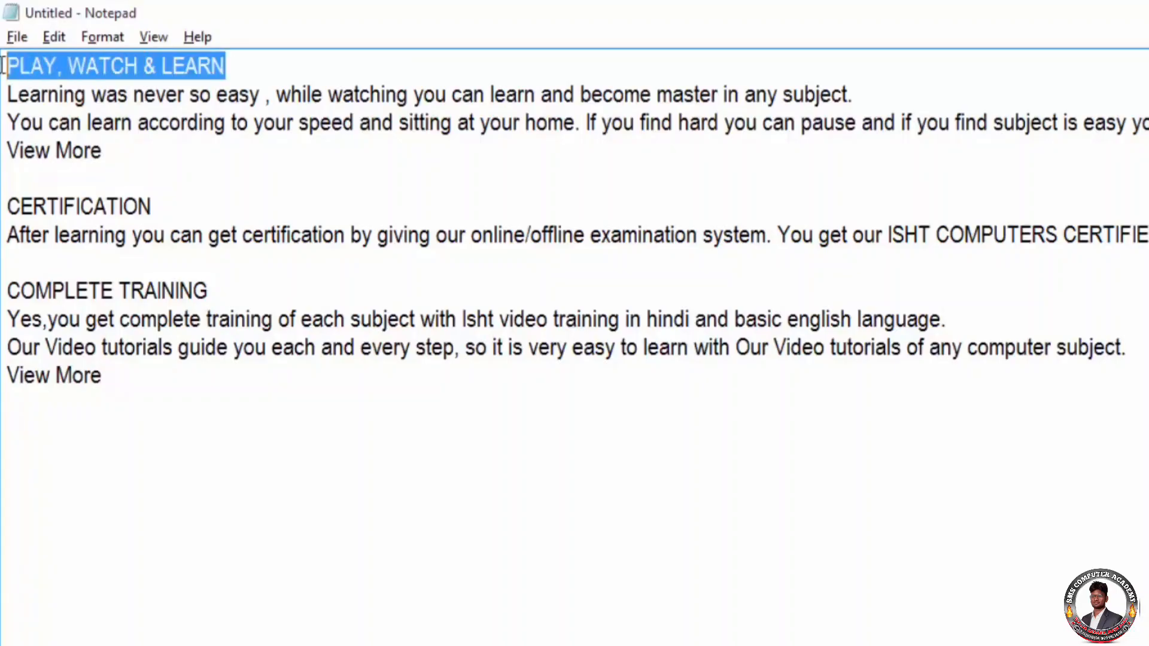
click(53, 40)
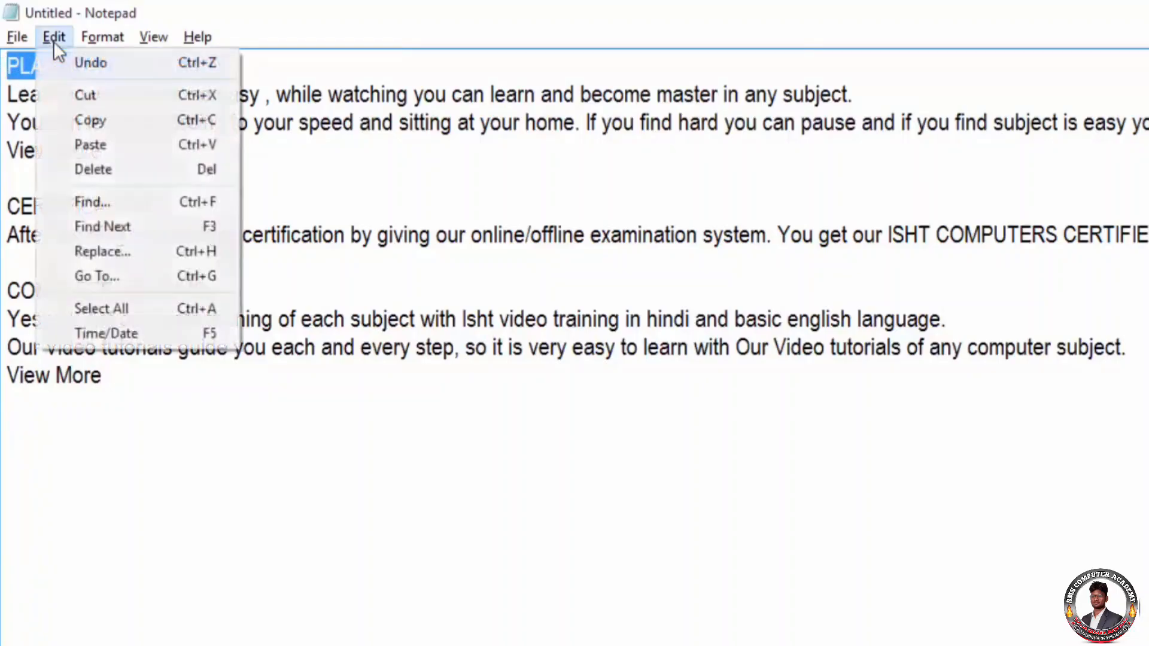
click(108, 118)
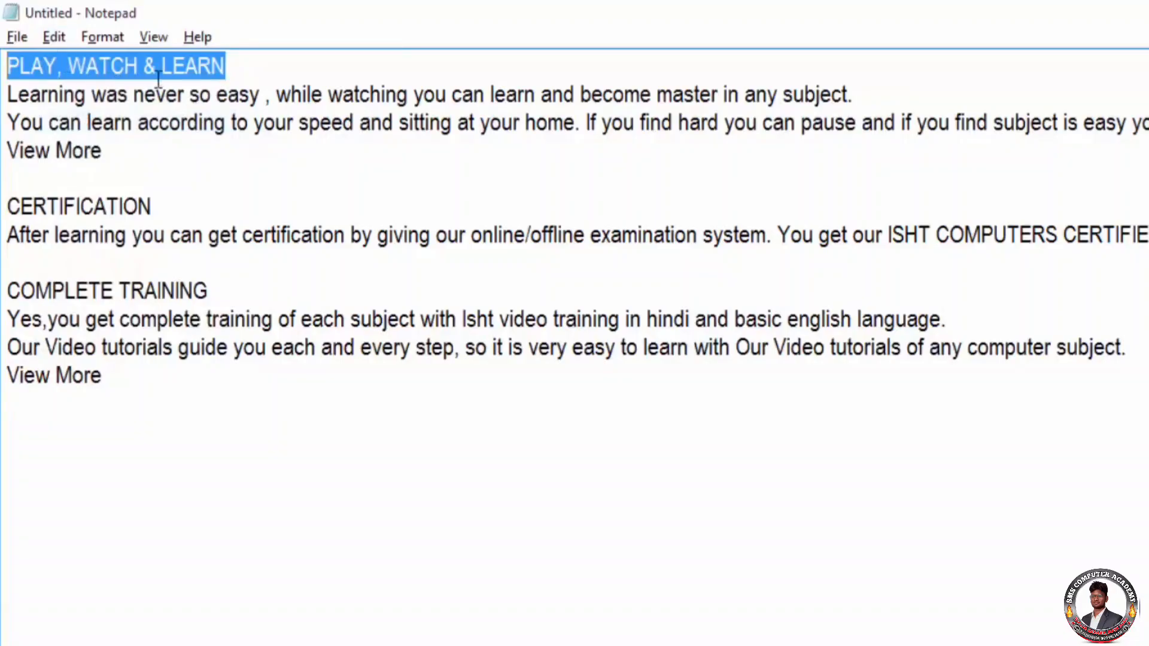
click(128, 364)
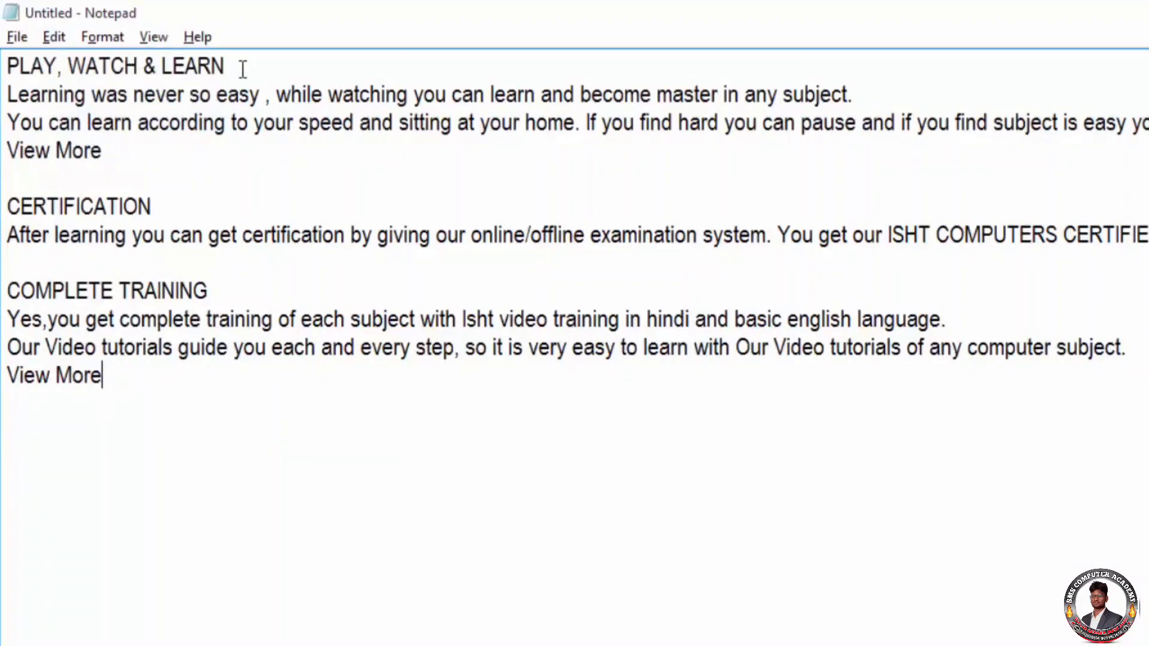
click(14, 177)
click(55, 36)
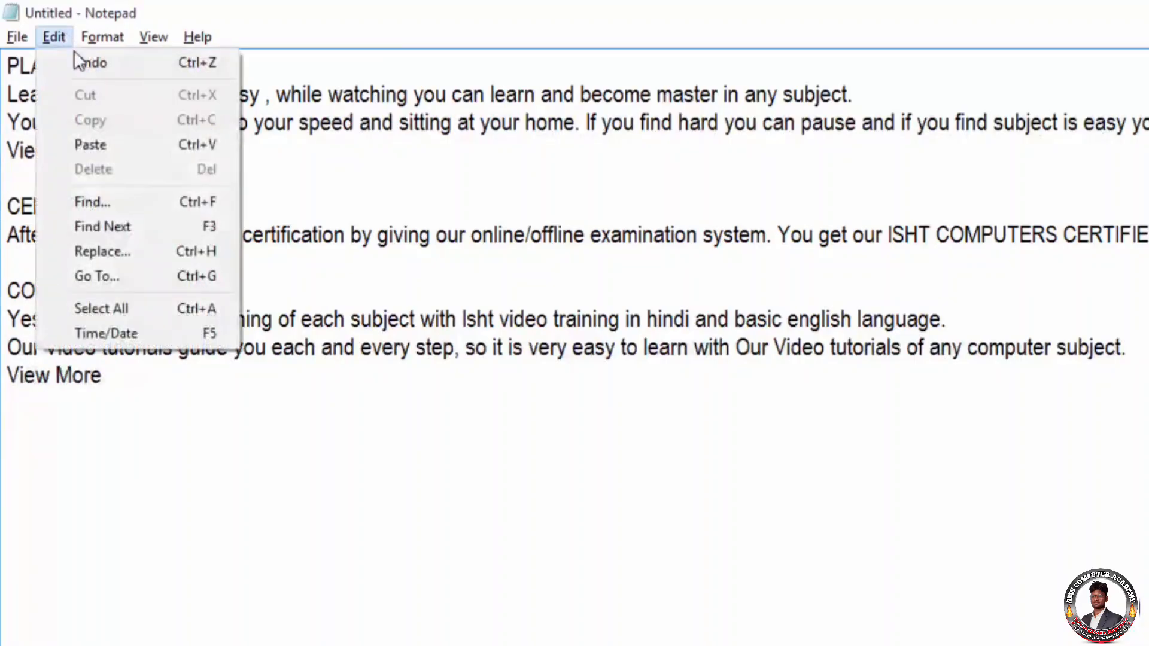
click(90, 144)
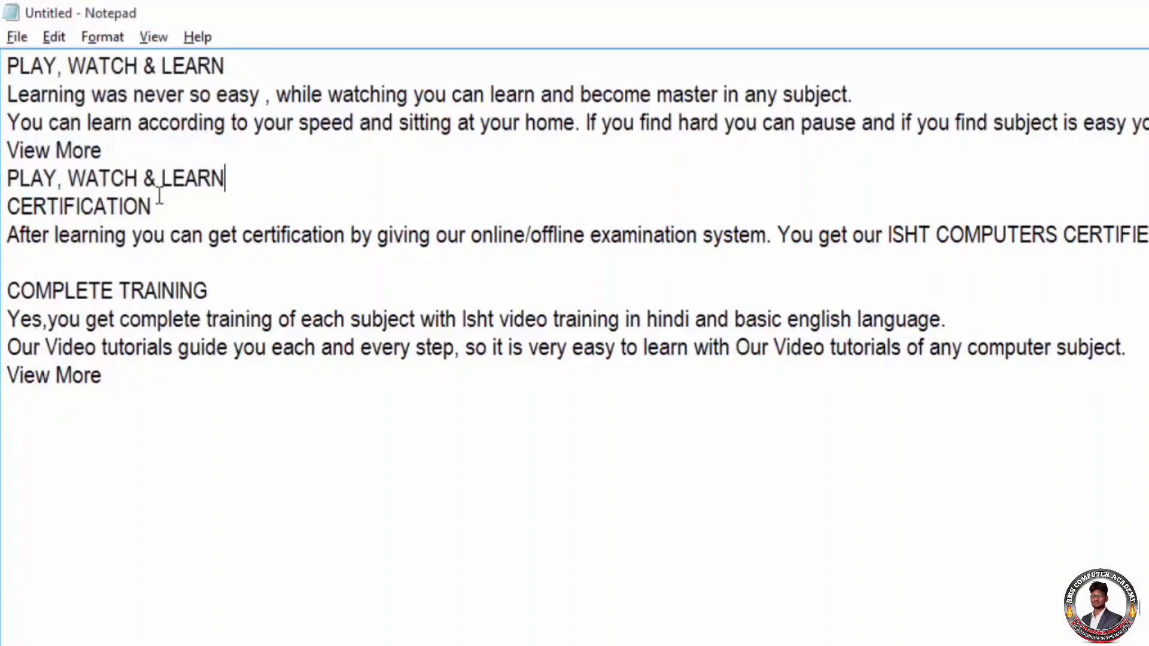
- Paste the PLAY, WATCH & LEARN heading twice more at the end of the text, each on its own line
click(128, 416)
key(Return)
click(54, 37)
click(77, 138)
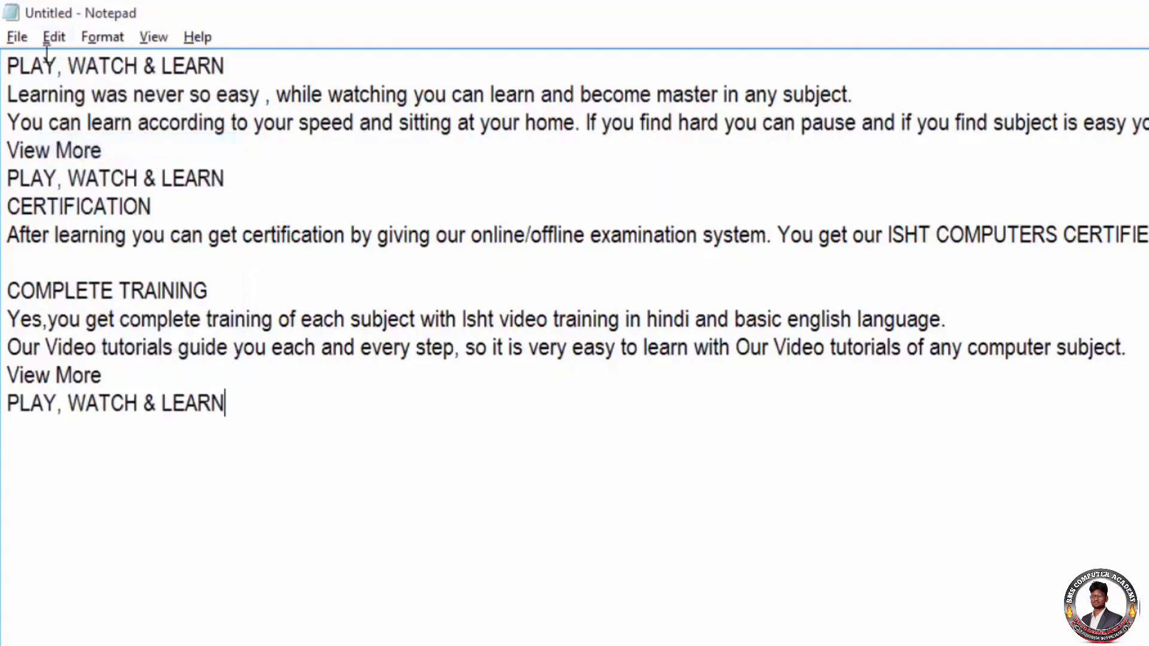
click(49, 37)
click(69, 149)
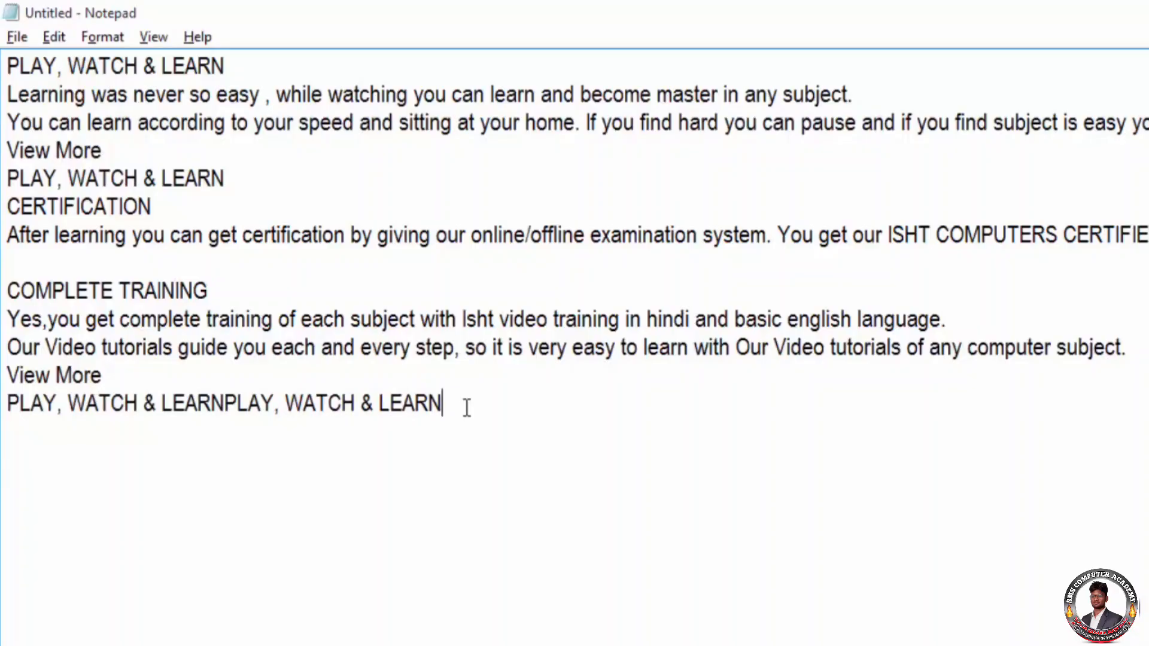
click(227, 405)
key(Return)
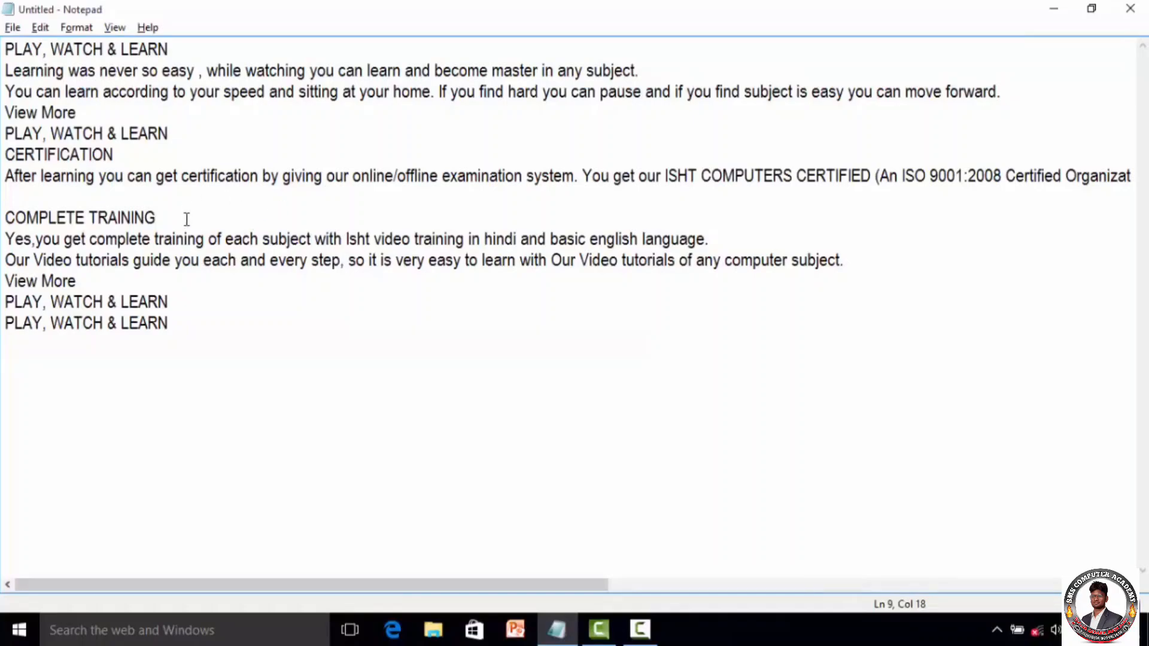
- Delete the lines from the second PLAY, WATCH & LEARN heading through the COMPLETE TRAINING heading, undo the deletion and deselect the text
drag(173, 218, 10, 181)
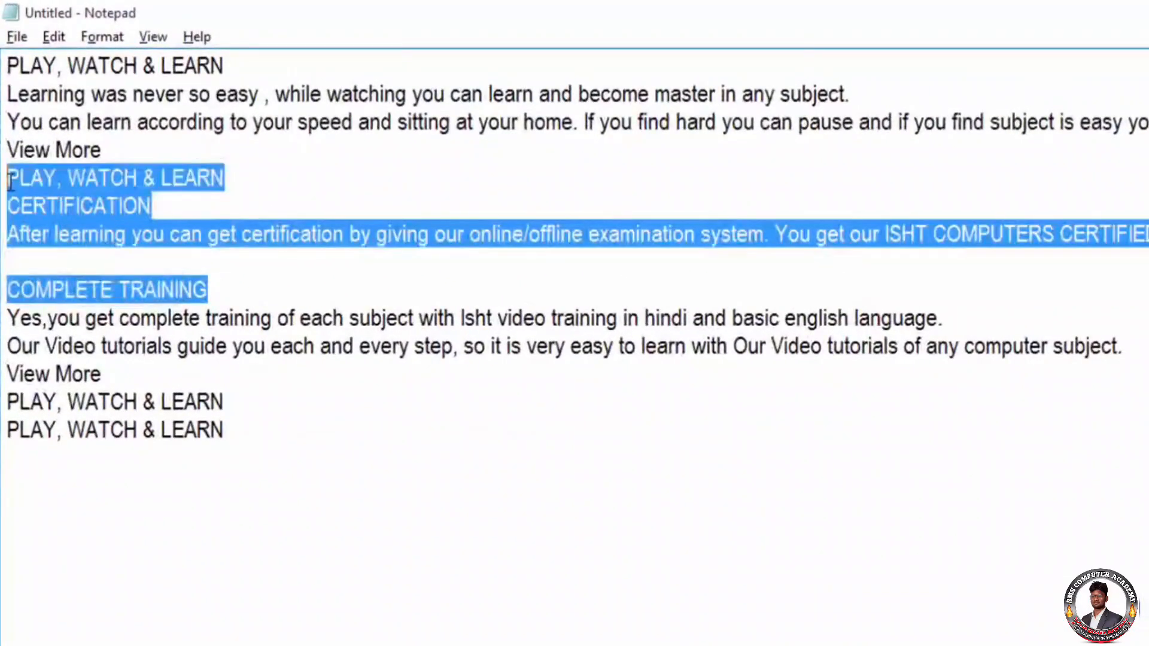
click(55, 36)
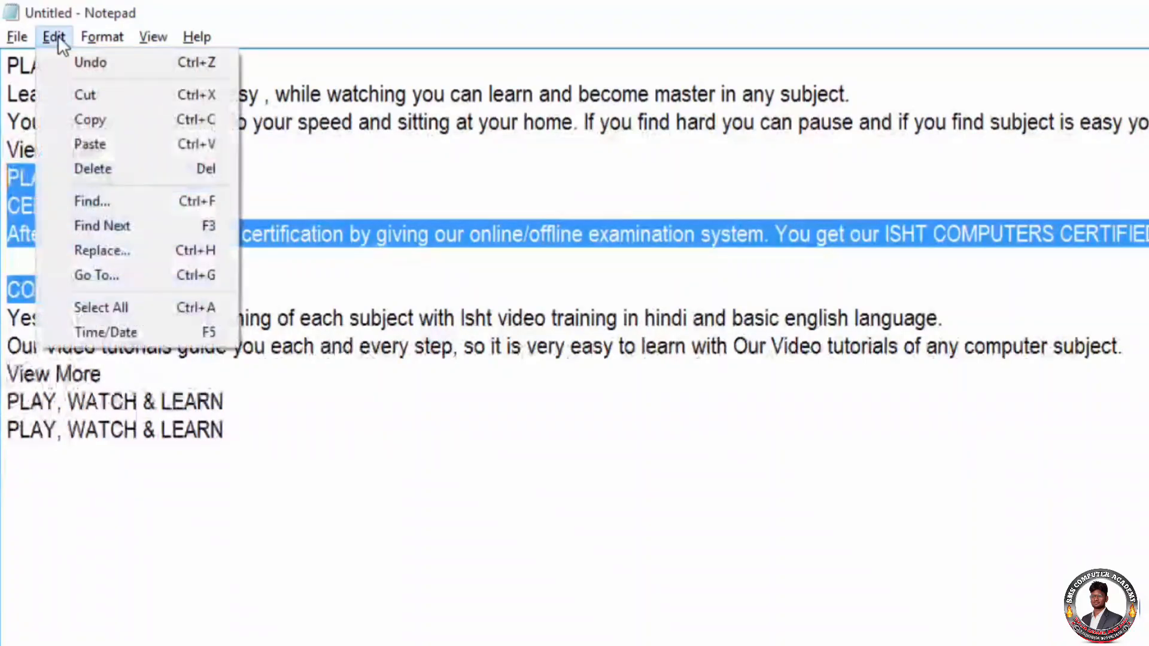
click(114, 169)
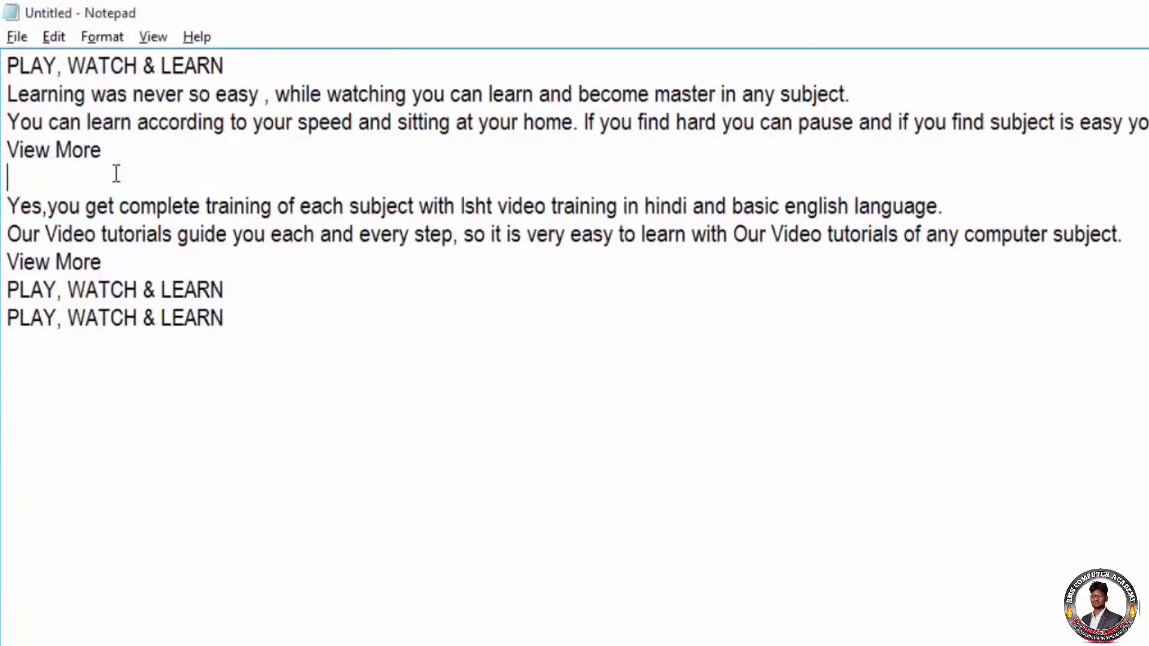
click(62, 39)
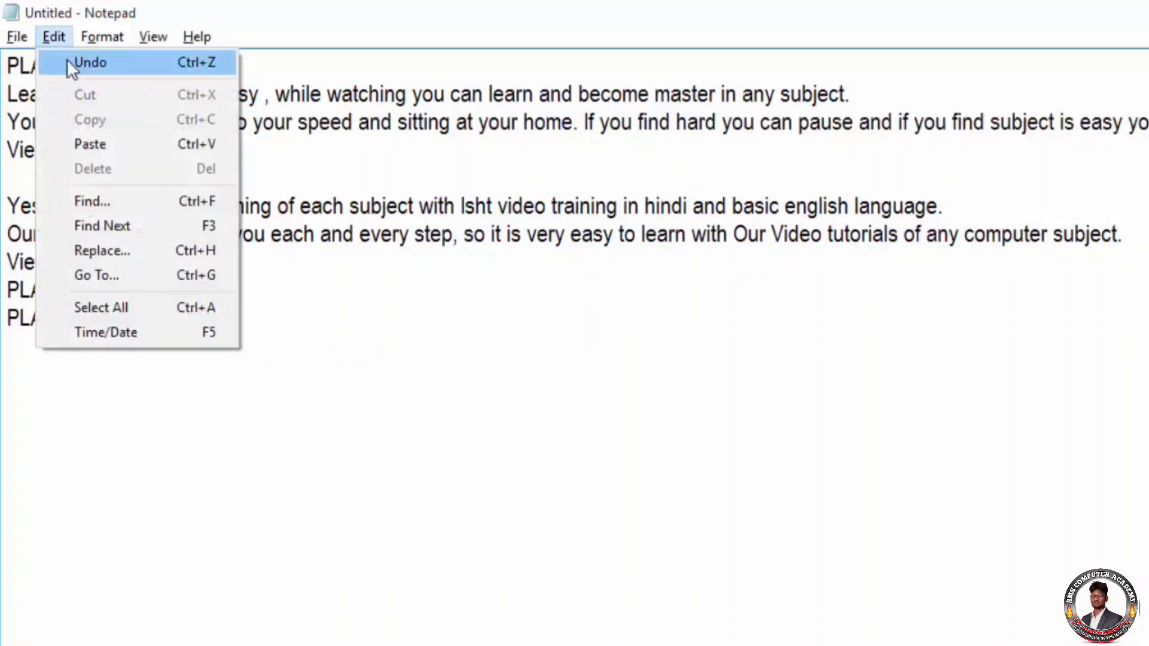
click(192, 57)
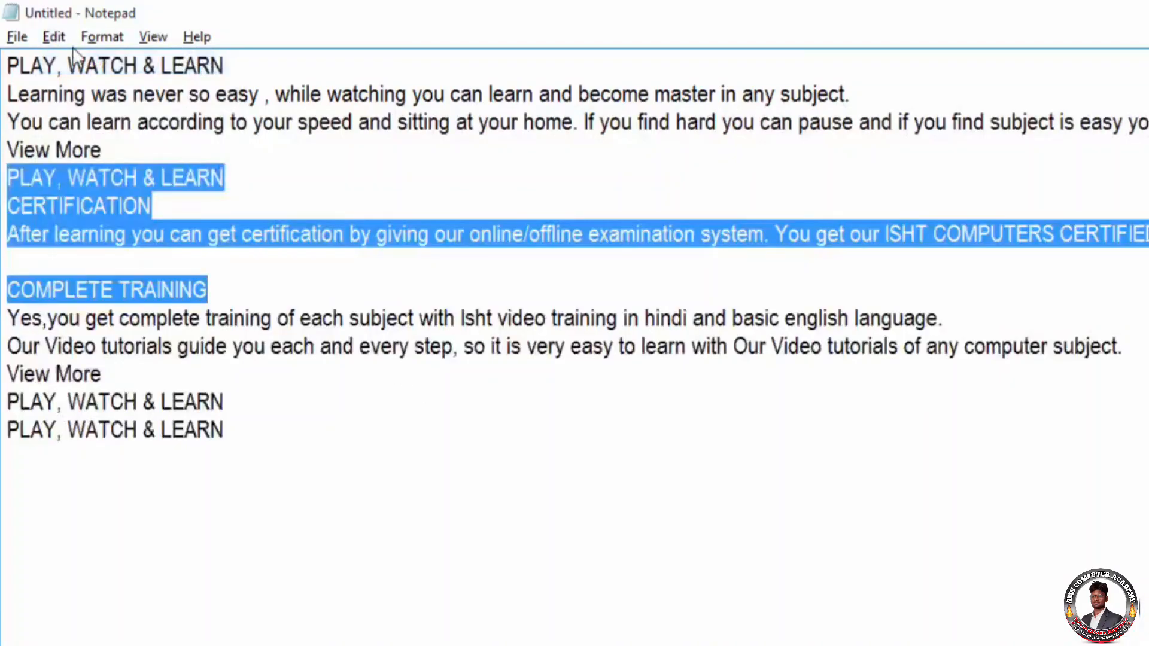
click(60, 35)
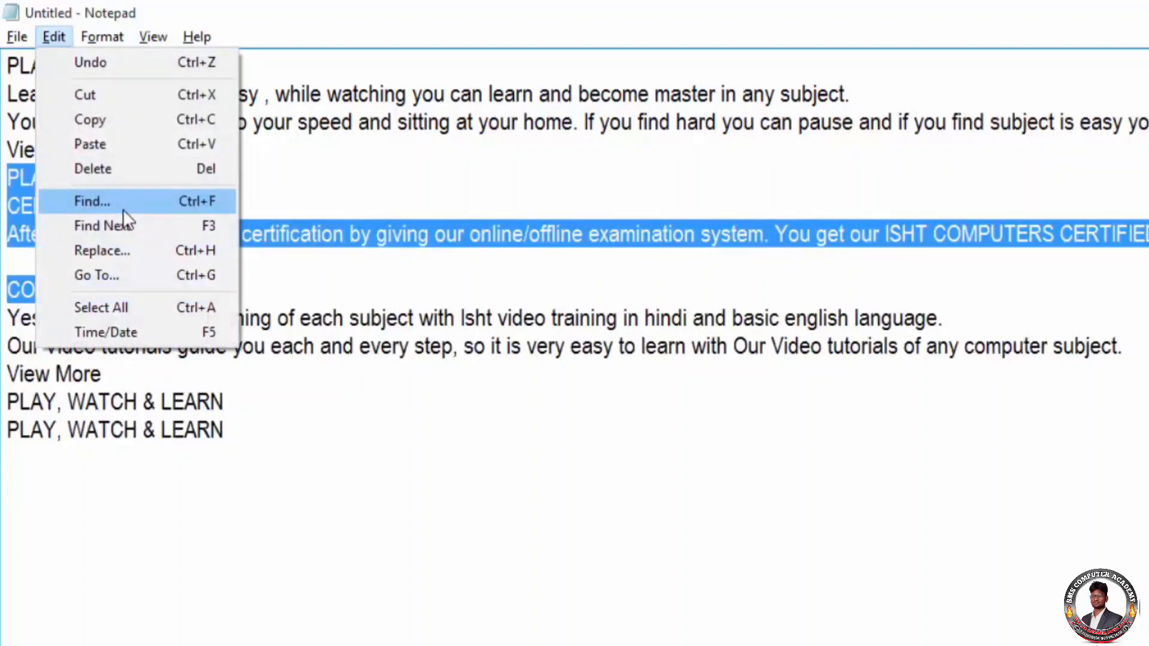
click(330, 163)
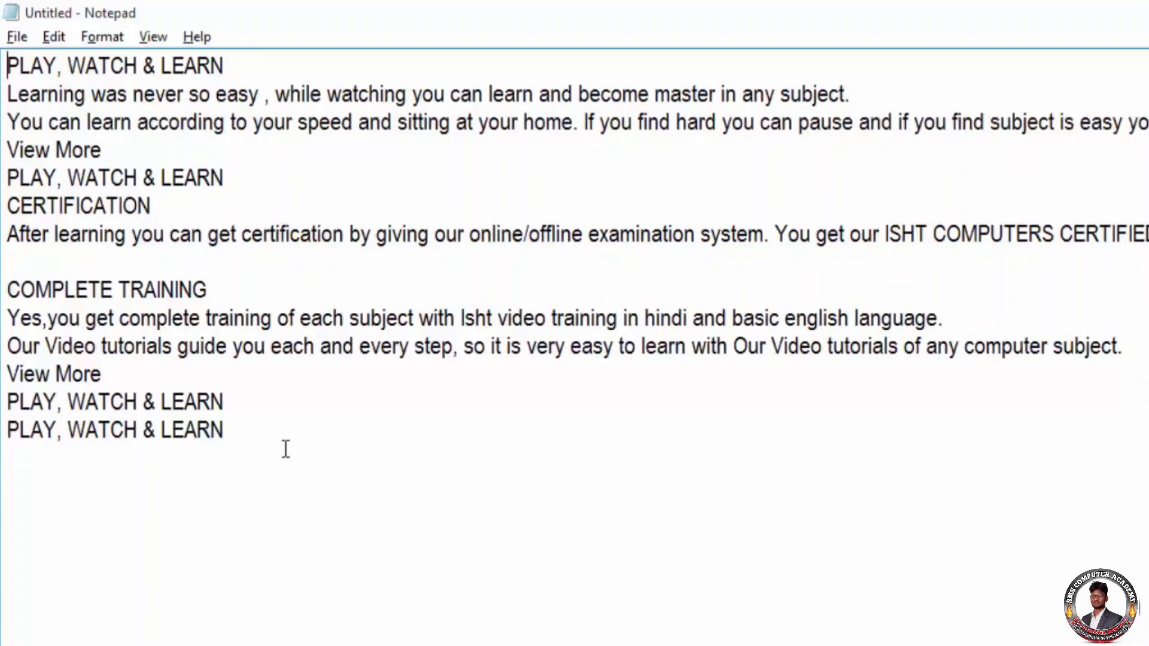
- Open the Find dialog, enter PLAY as the search term and place the text cursor at the start of the document
click(52, 37)
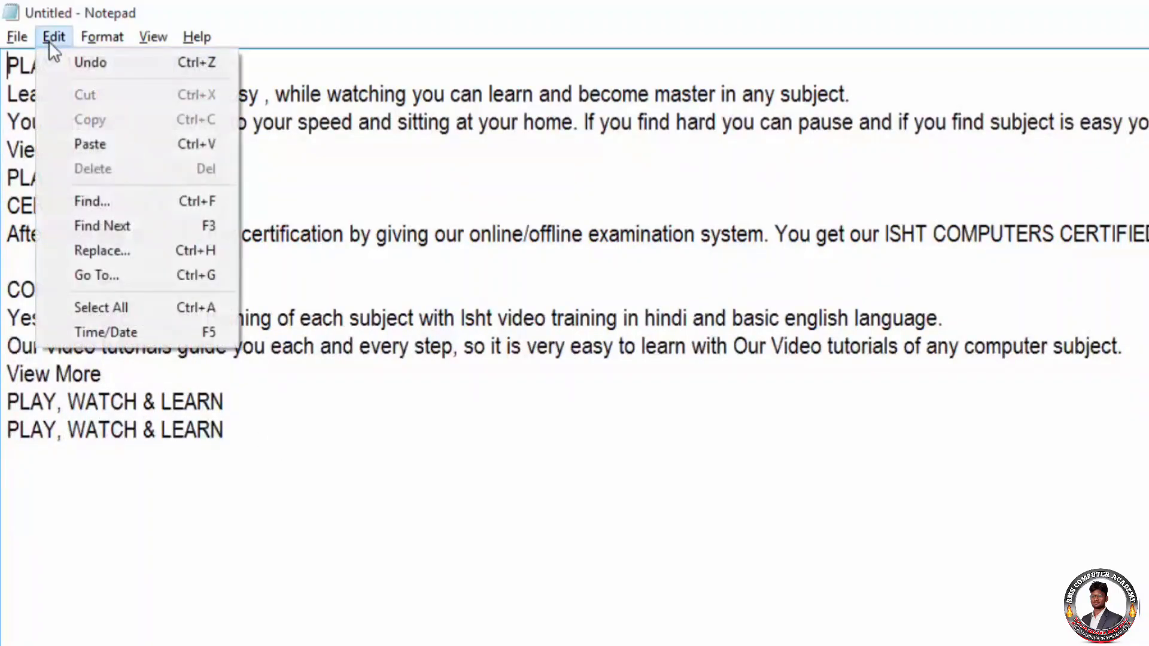
click(106, 203)
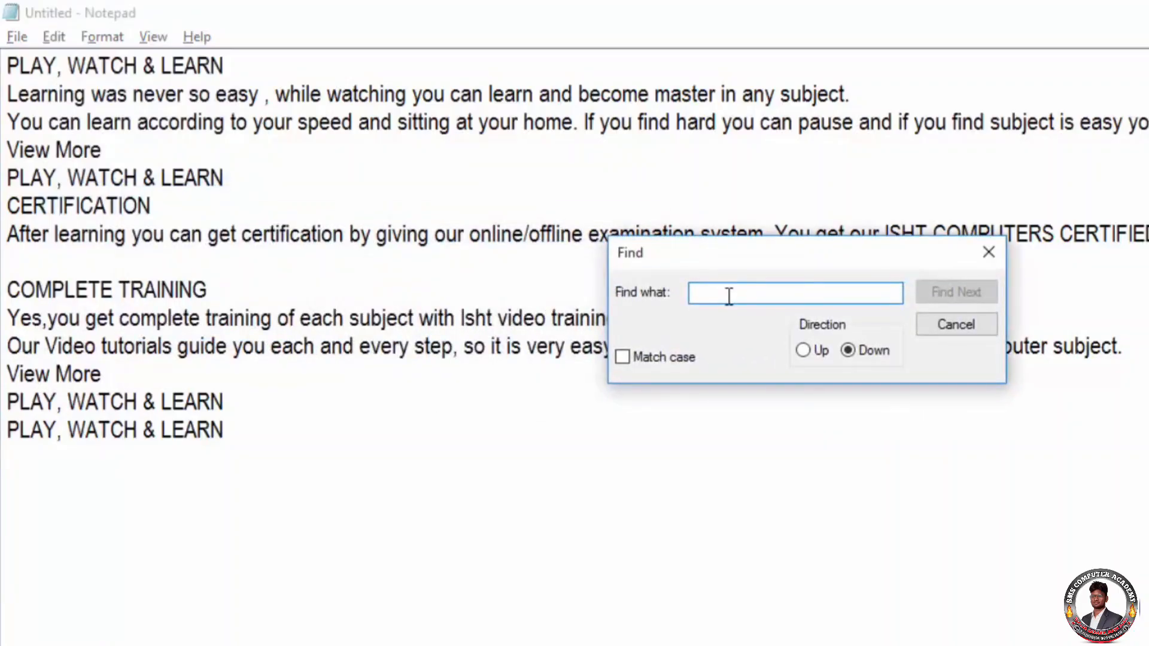
text(PLAY)
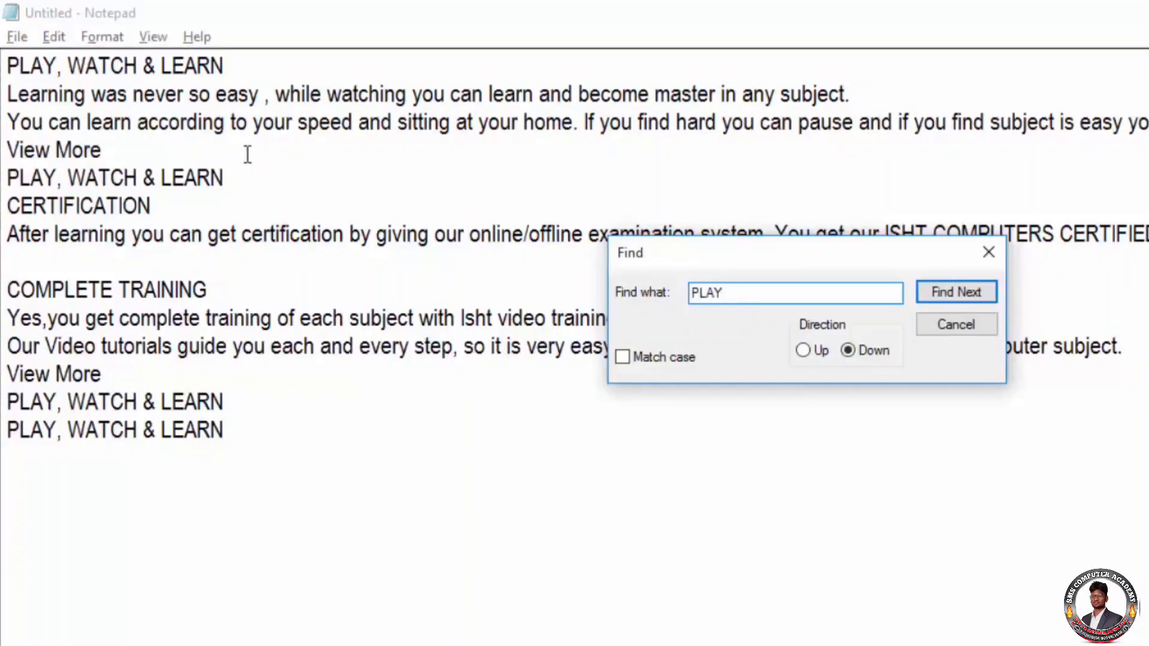
click(9, 64)
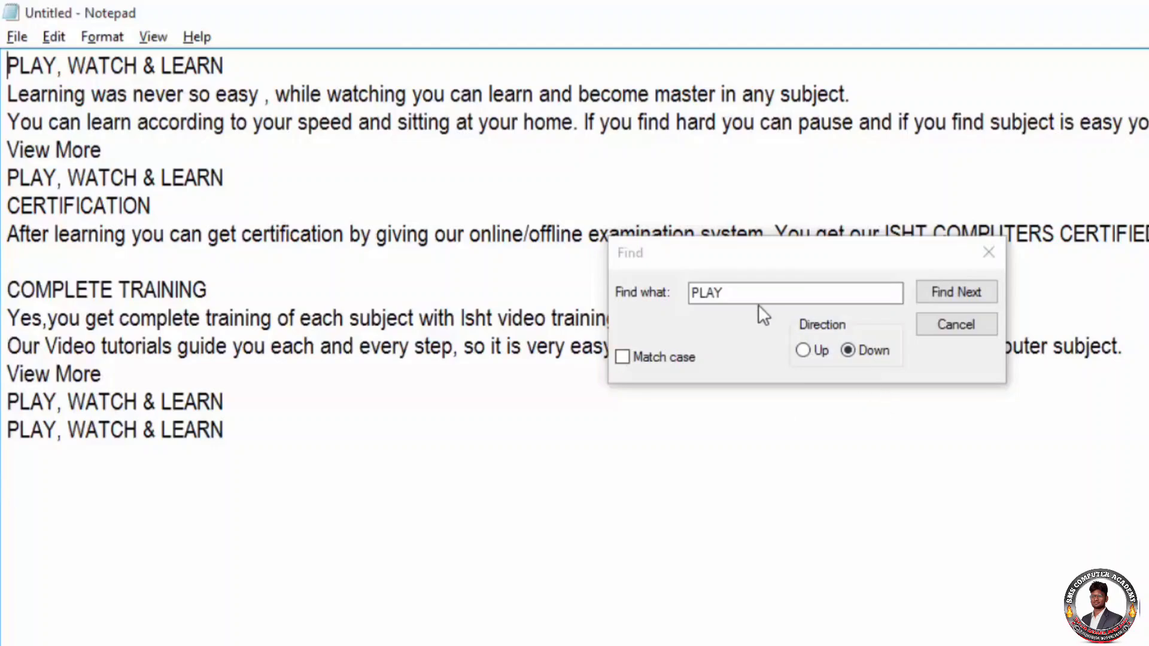
click(689, 294)
double_click(690, 293)
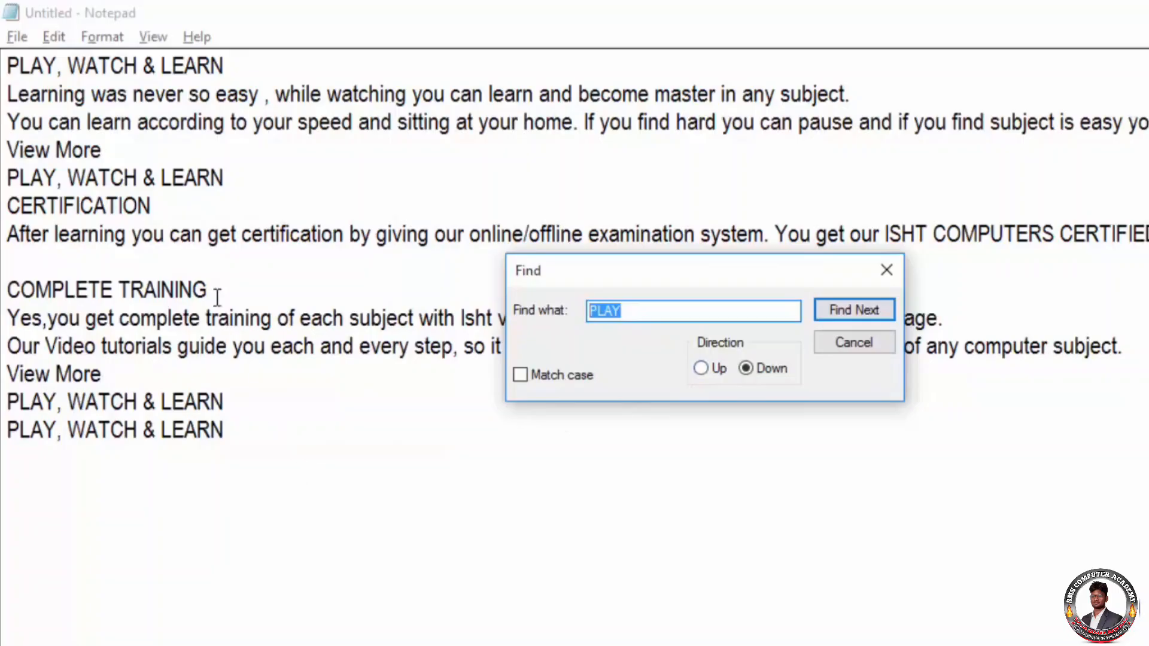
- Turn the Match case option on and off again for the PLAY search
click(804, 445)
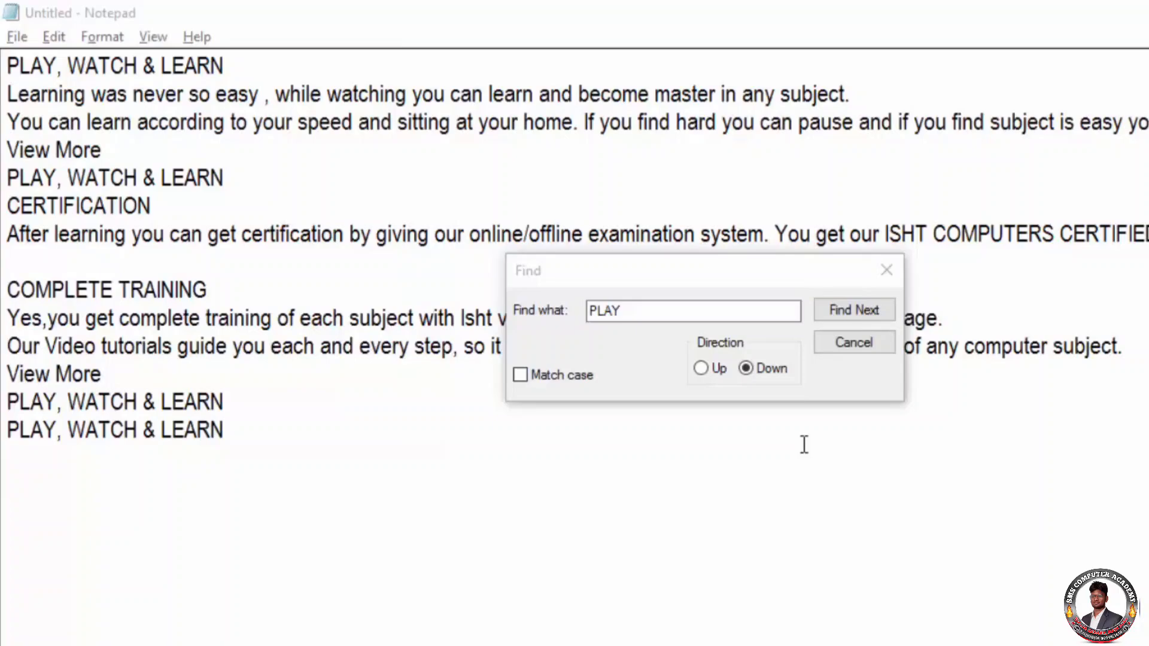
click(540, 375)
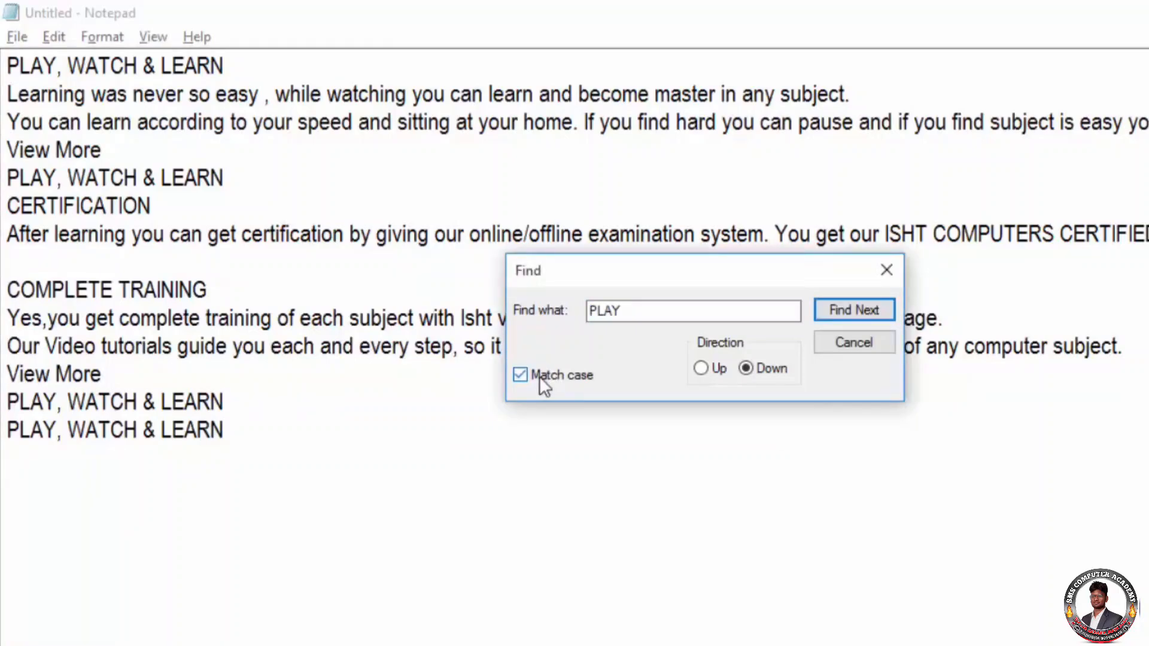
click(520, 375)
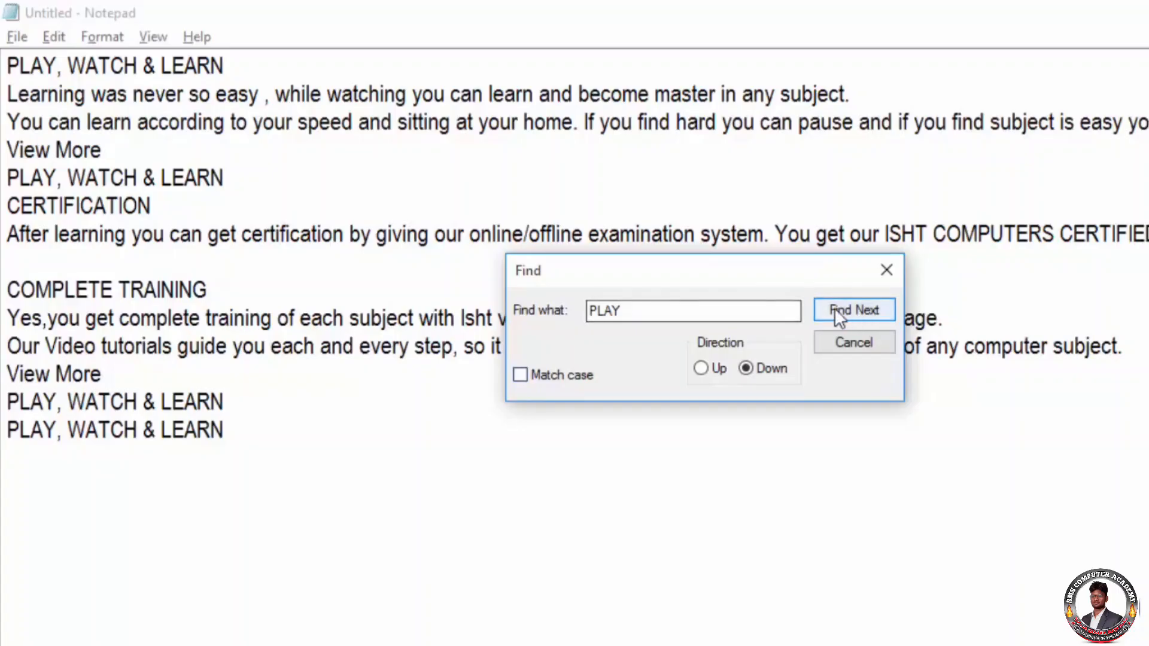
click(656, 317)
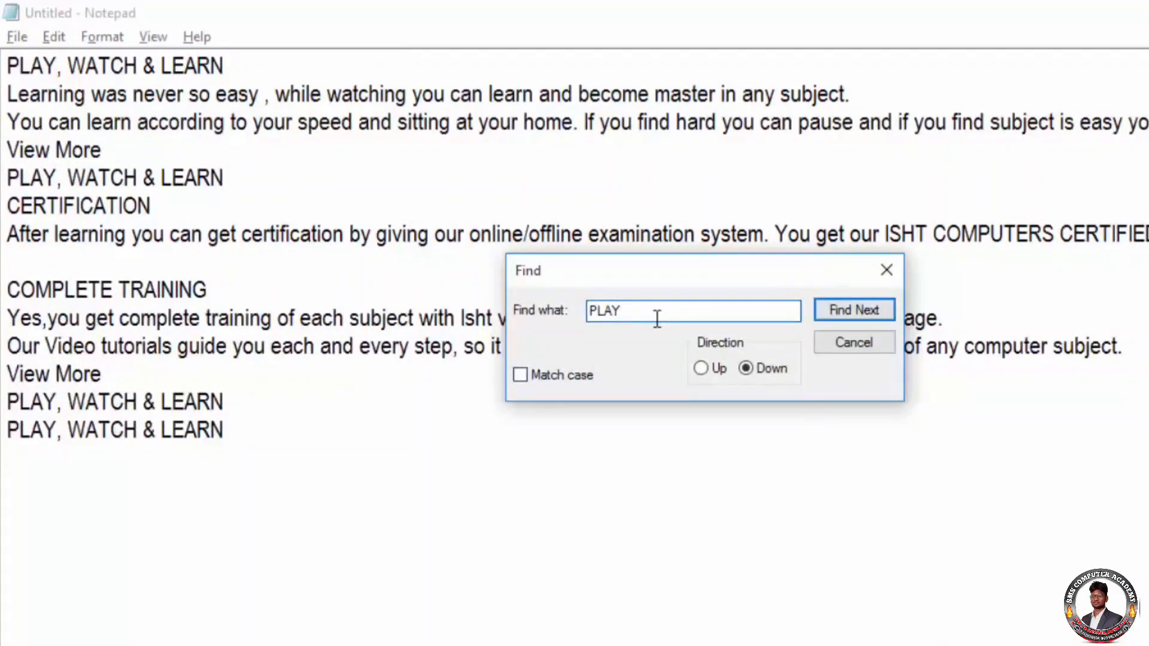
- Search downward from the start of the text and step through the occurrences of PLAY to the last line
click(845, 311)
click(9, 66)
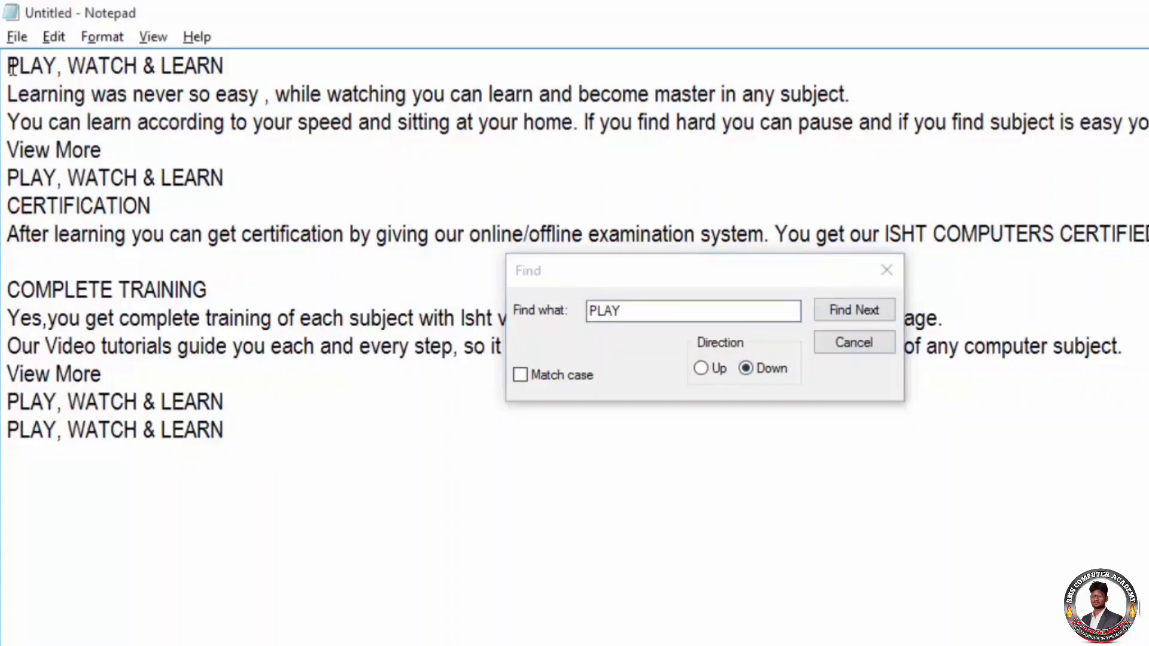
click(842, 303)
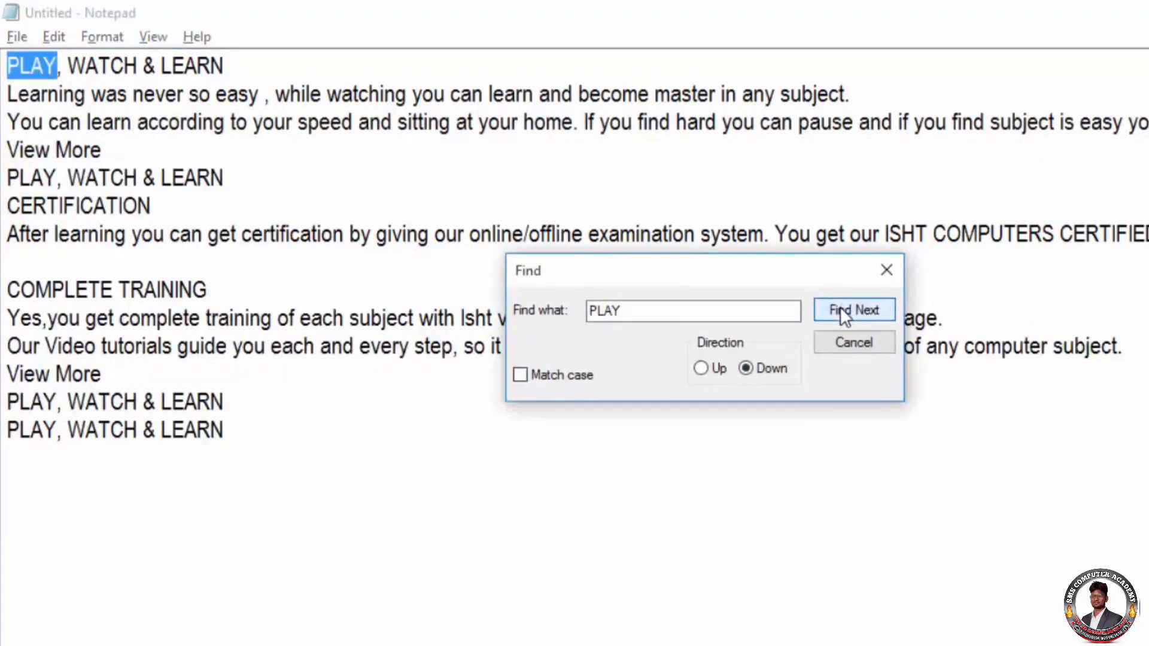
click(842, 308)
click(840, 309)
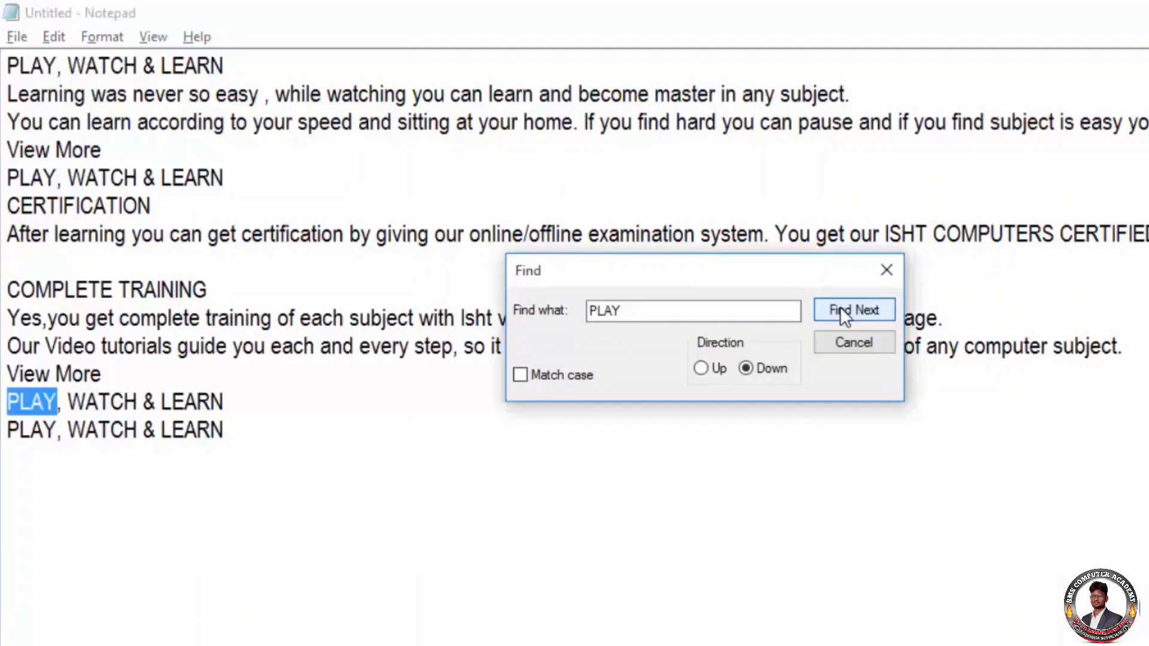
click(841, 309)
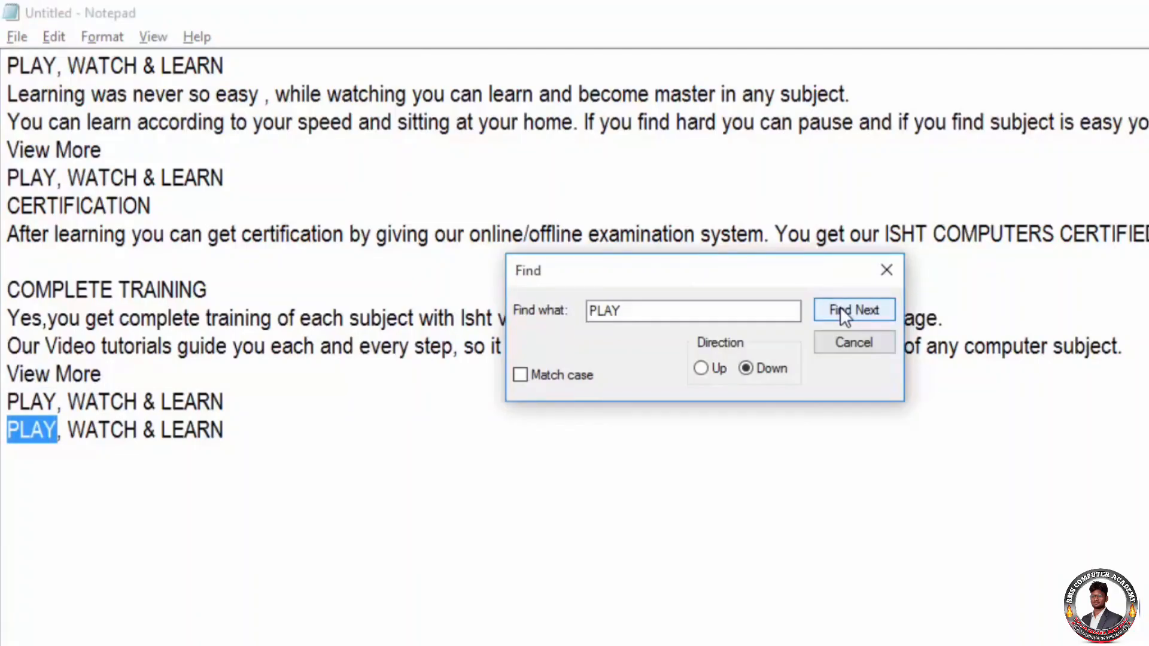
- Finish the downward search for PLAY, then search upward from the end of the last line back through its occurrences
click(841, 309)
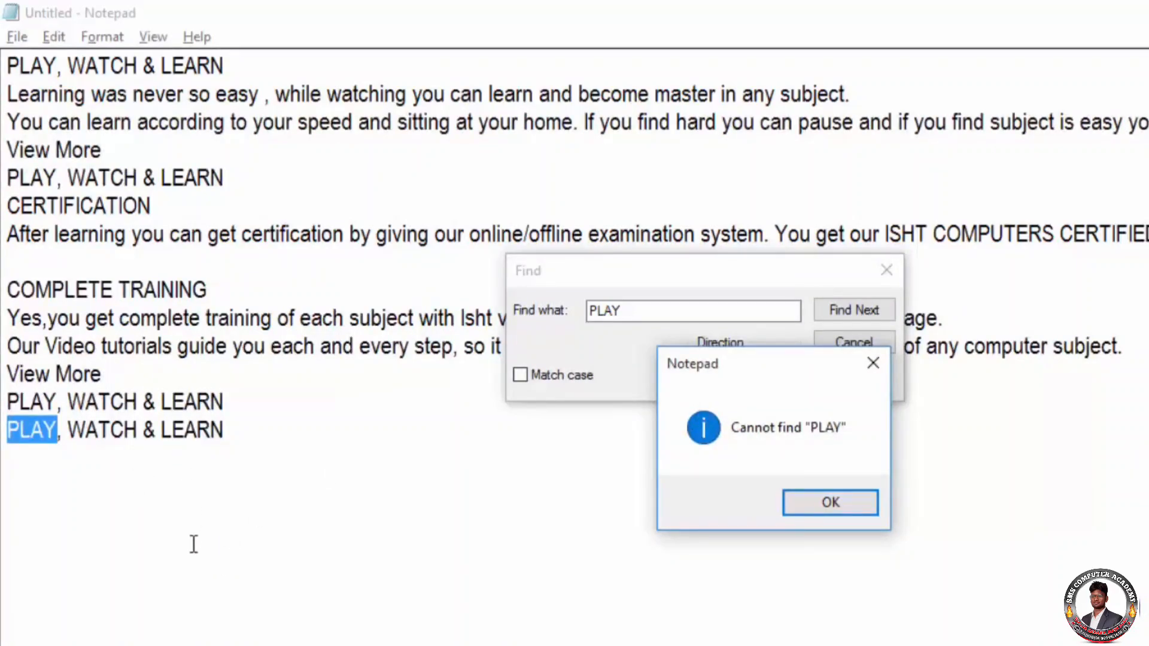
click(832, 505)
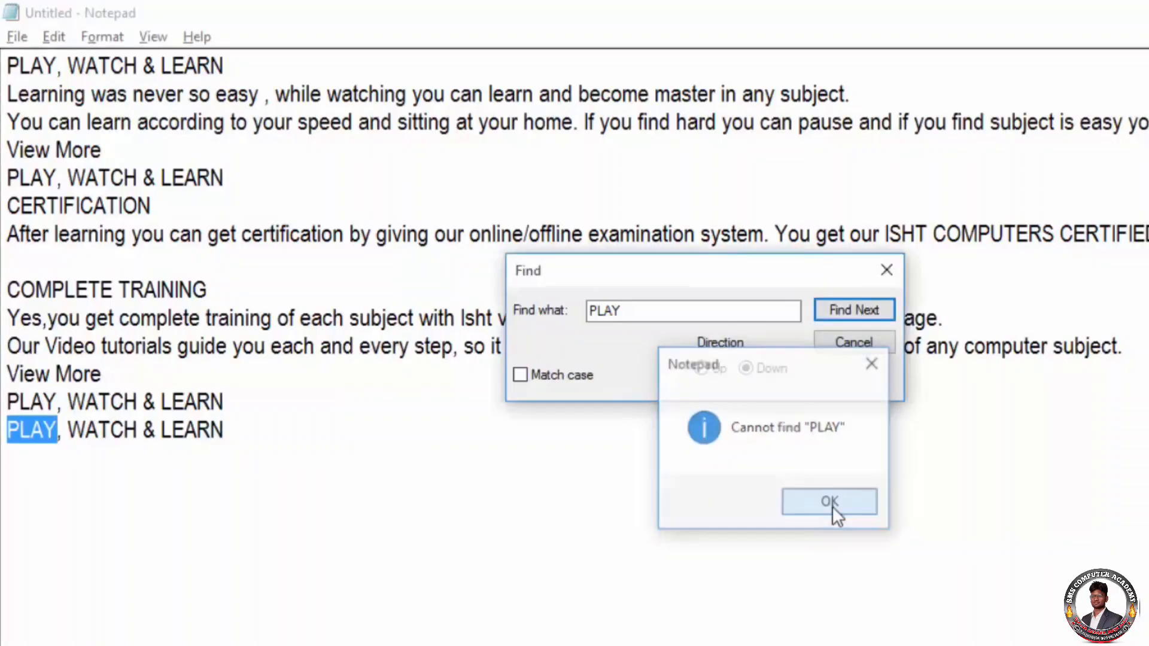
click(257, 433)
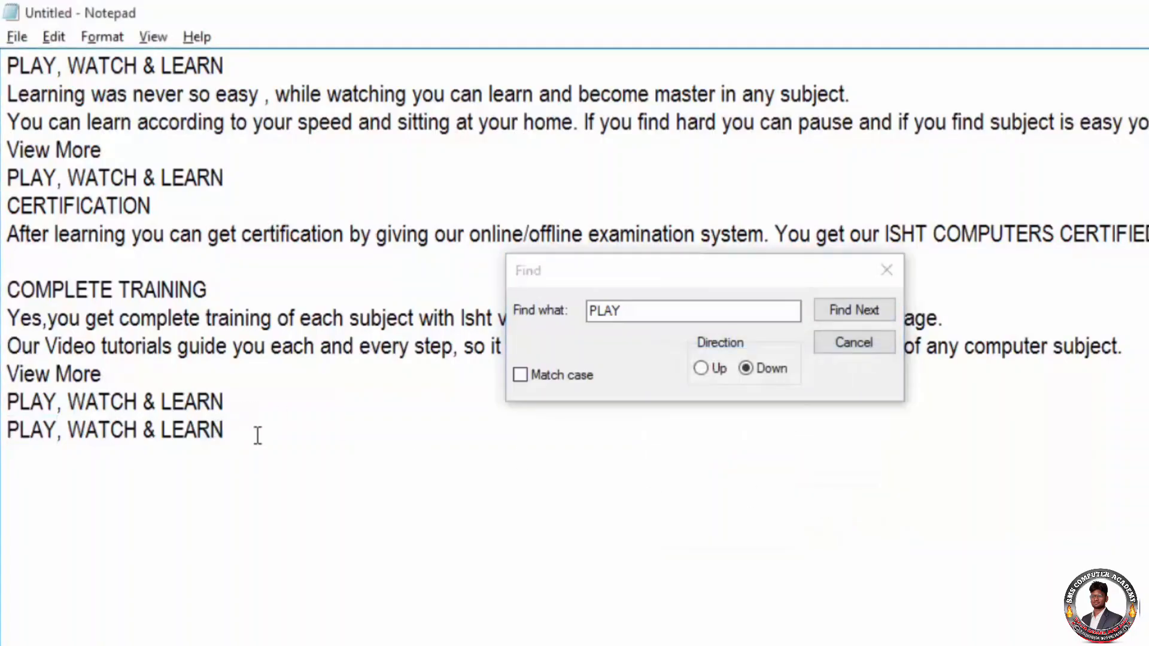
click(700, 369)
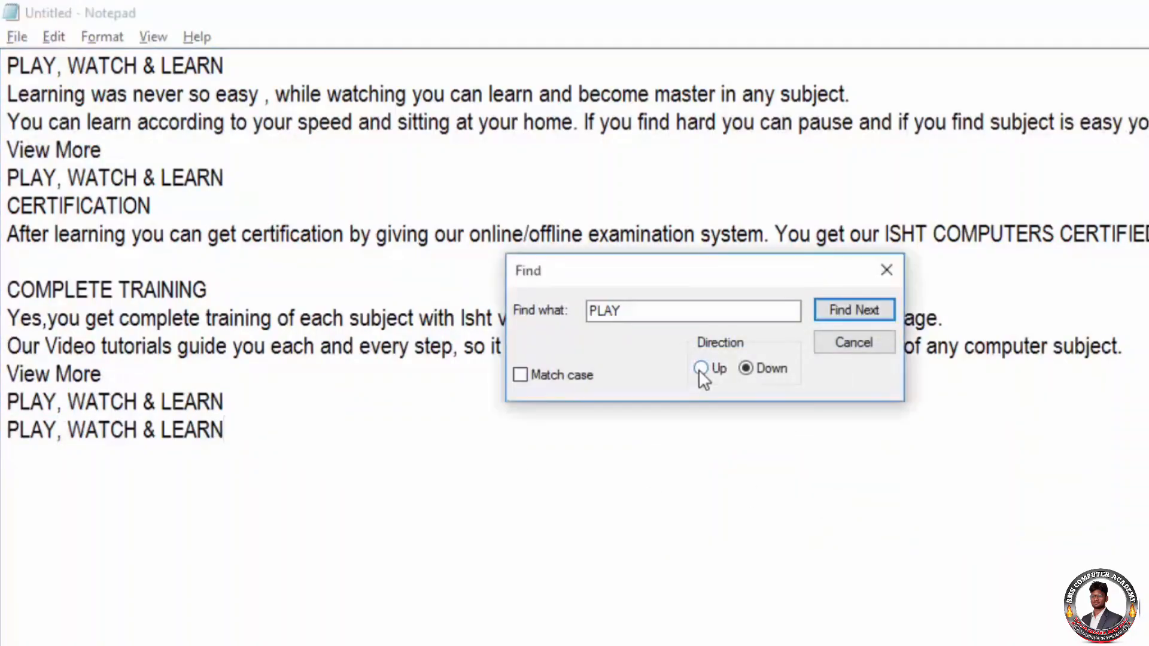
click(846, 309)
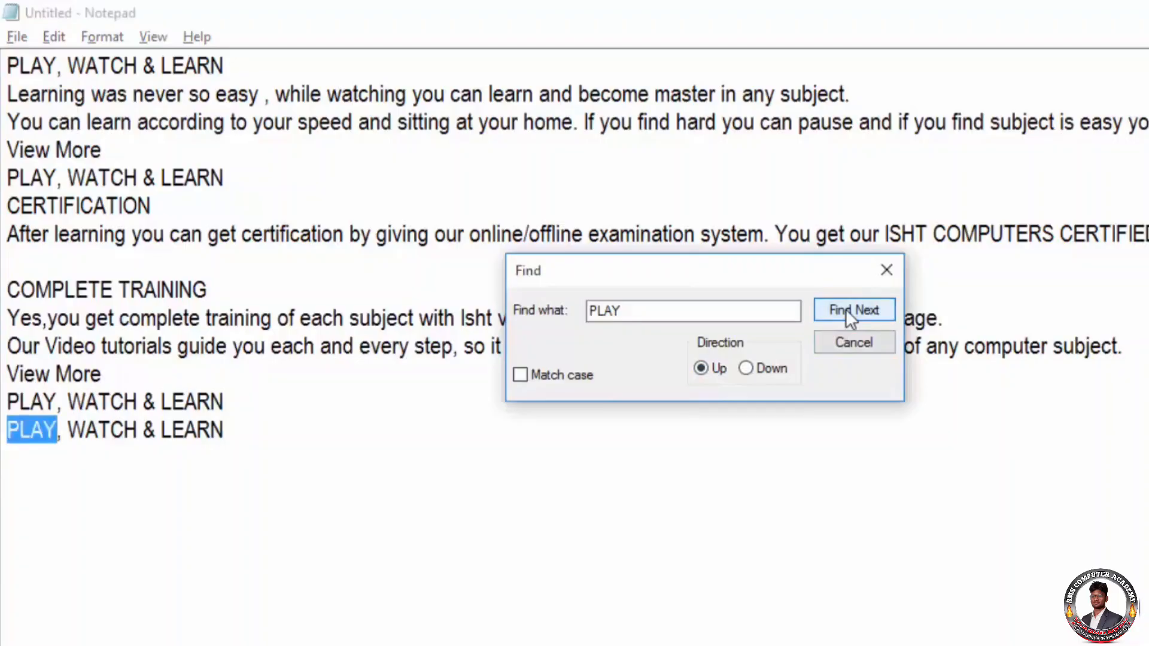
click(846, 309)
click(846, 309)
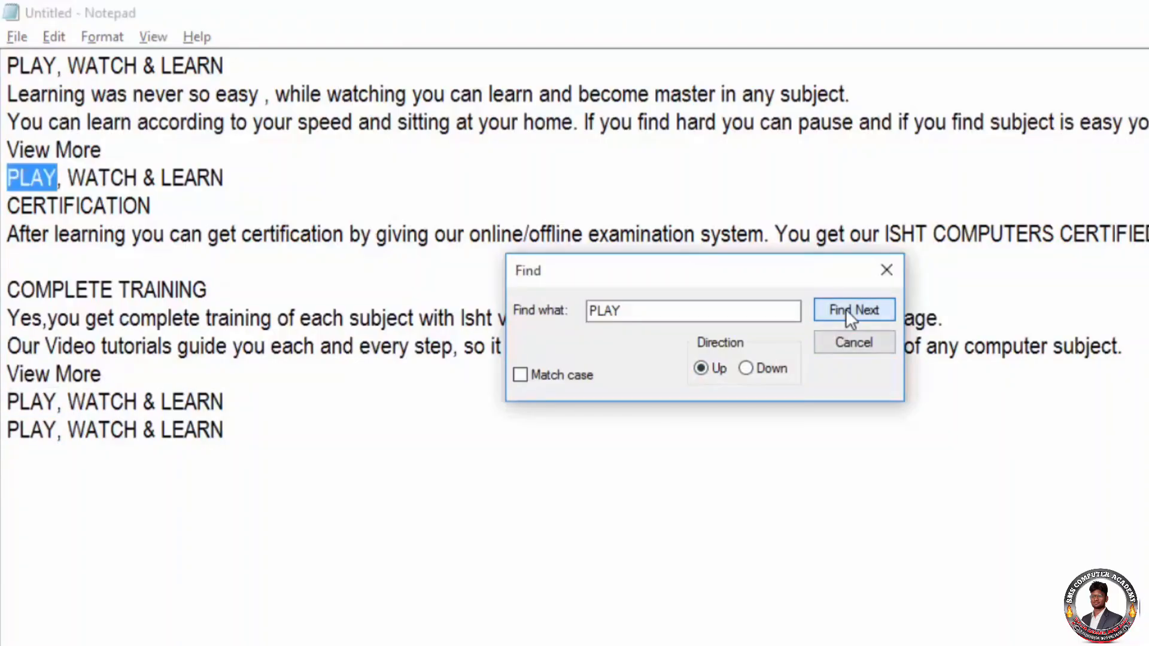
click(846, 309)
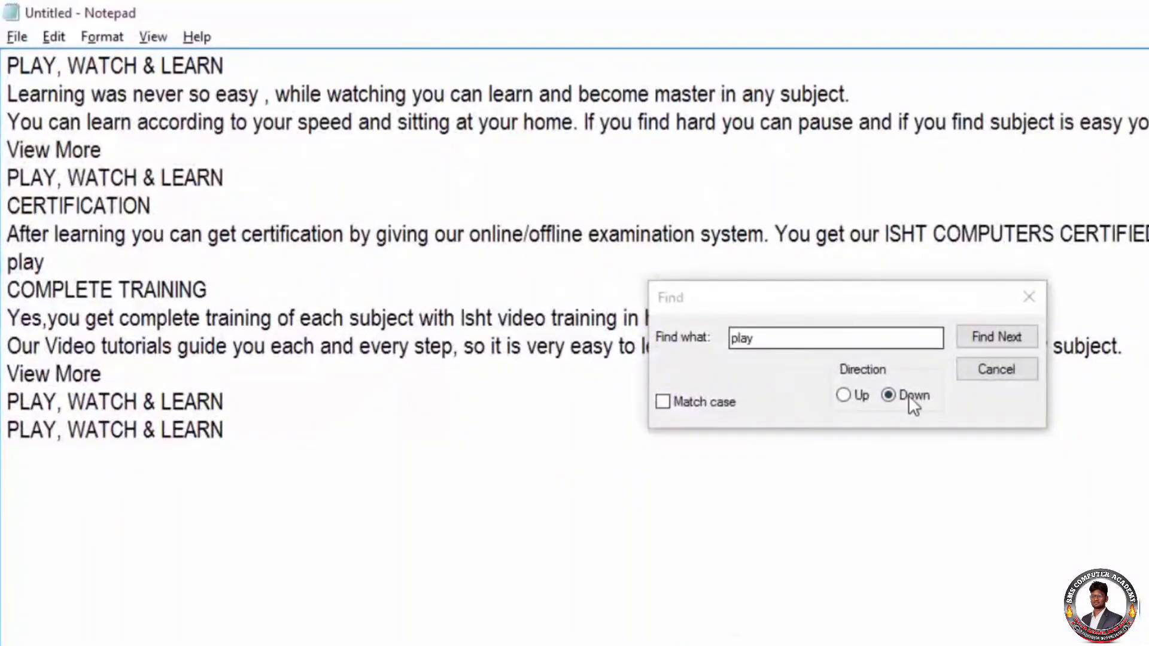
- Search downward for play with Match case off, stepping through its occurrences to the last line and moving the Find dialog clear of the text
click(989, 335)
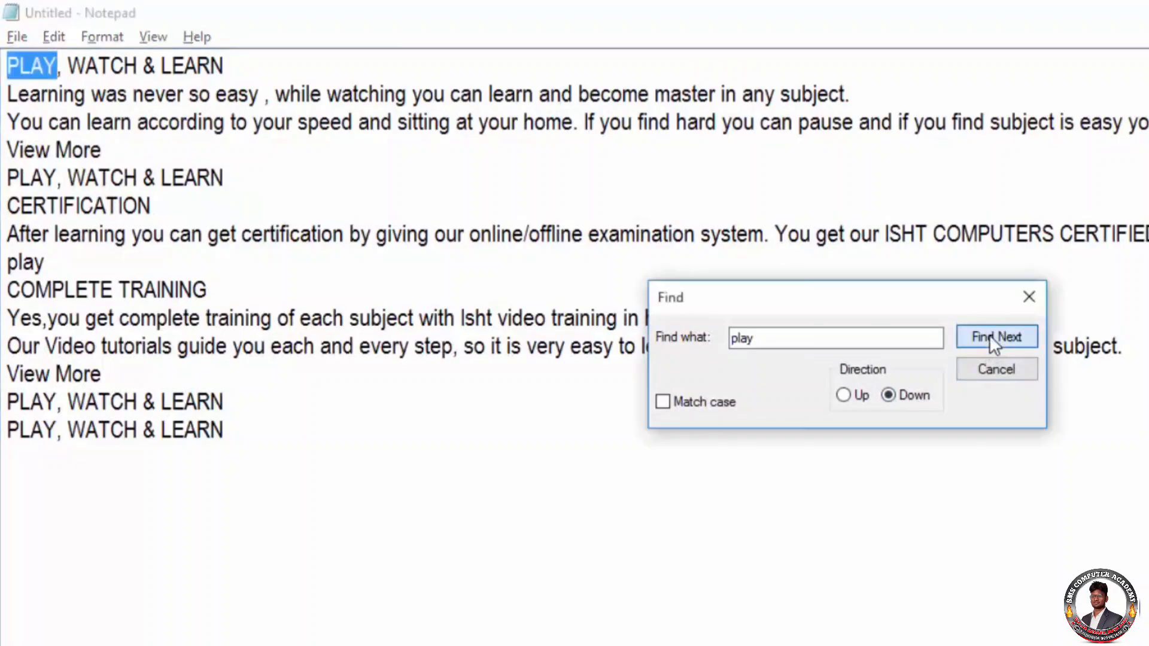
click(989, 338)
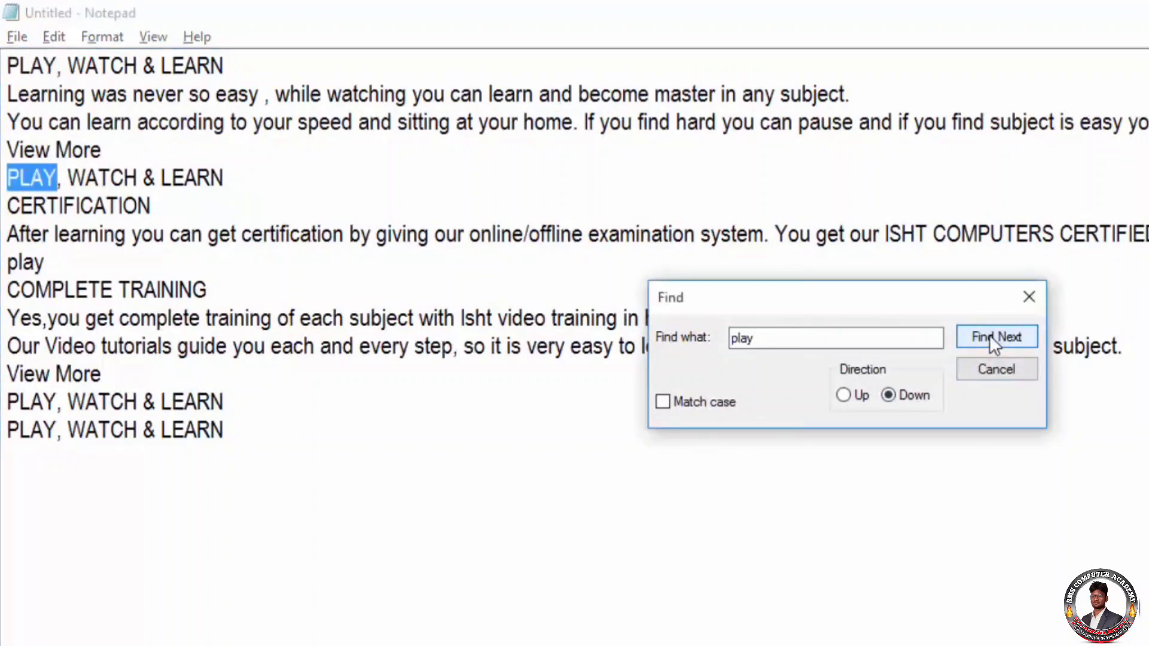
click(990, 335)
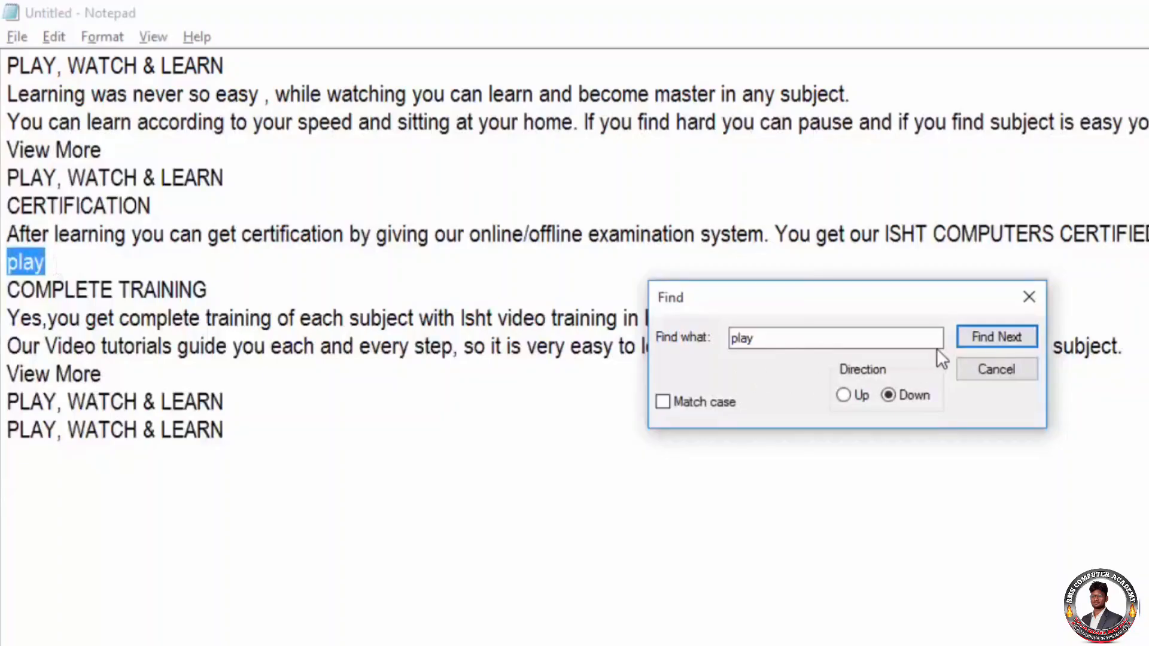
click(973, 335)
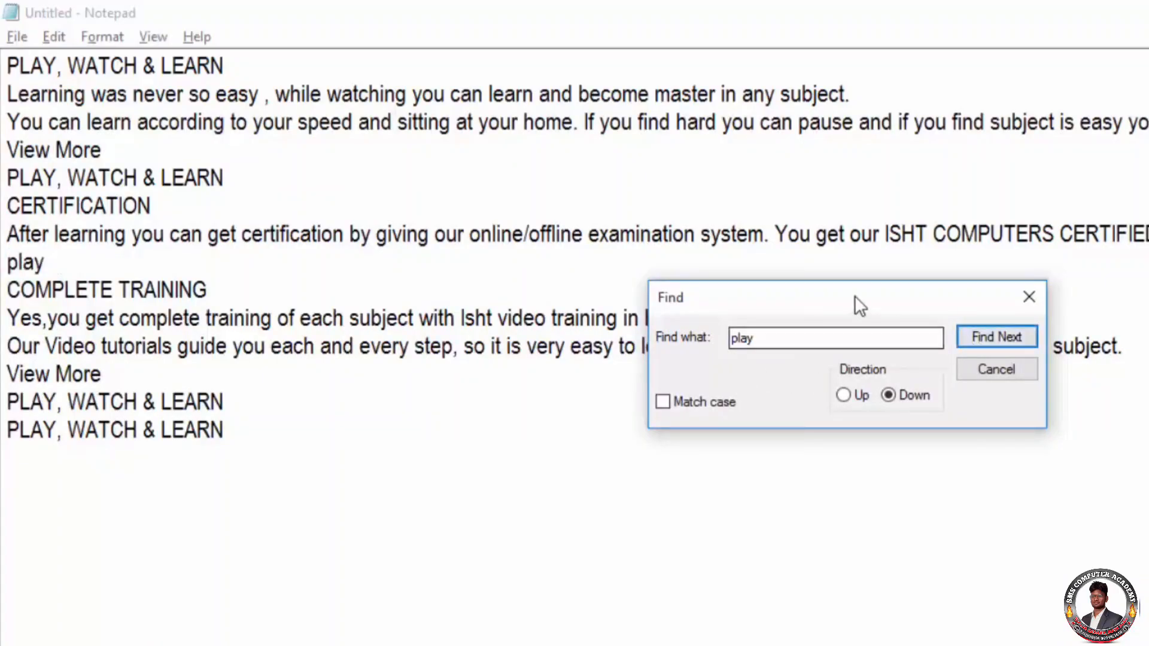
drag(855, 296, 874, 500)
click(1013, 540)
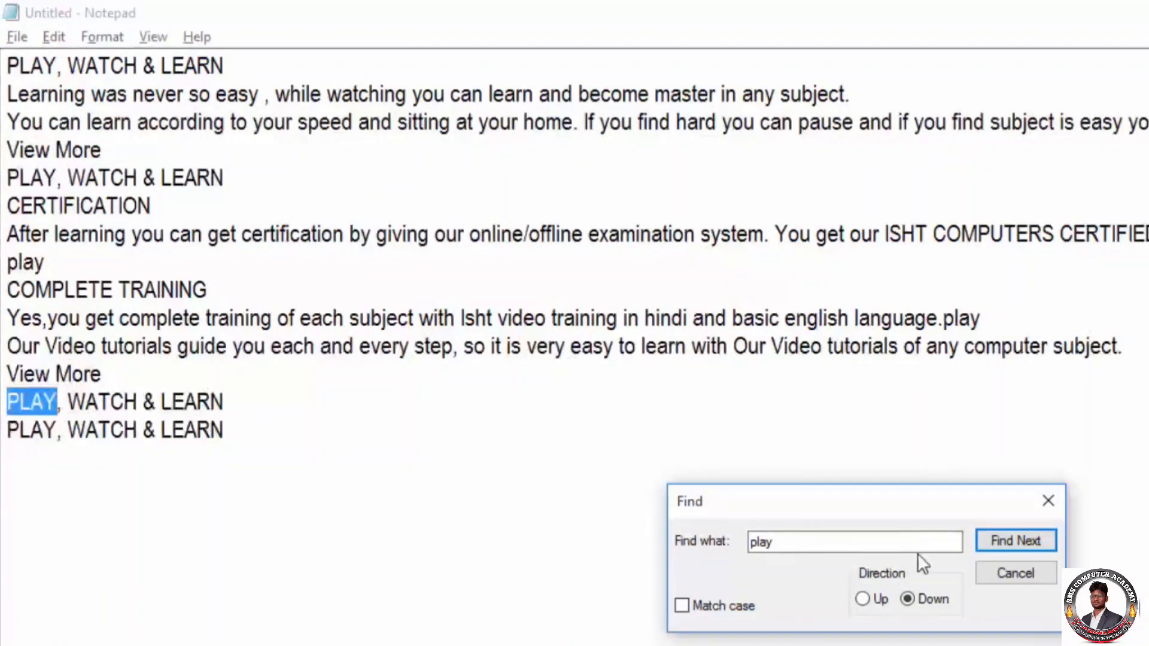
click(1003, 539)
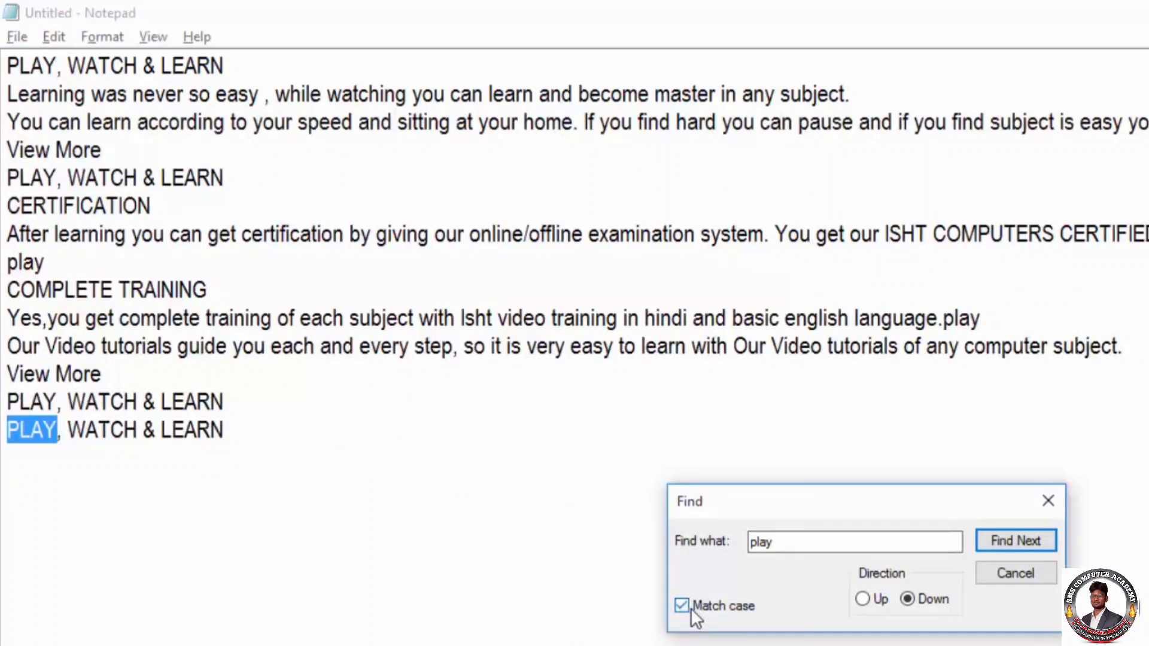
- Search downward from the start of the document for lowercase play with Match case on until the matches run out, and close the Find dialog
click(15, 62)
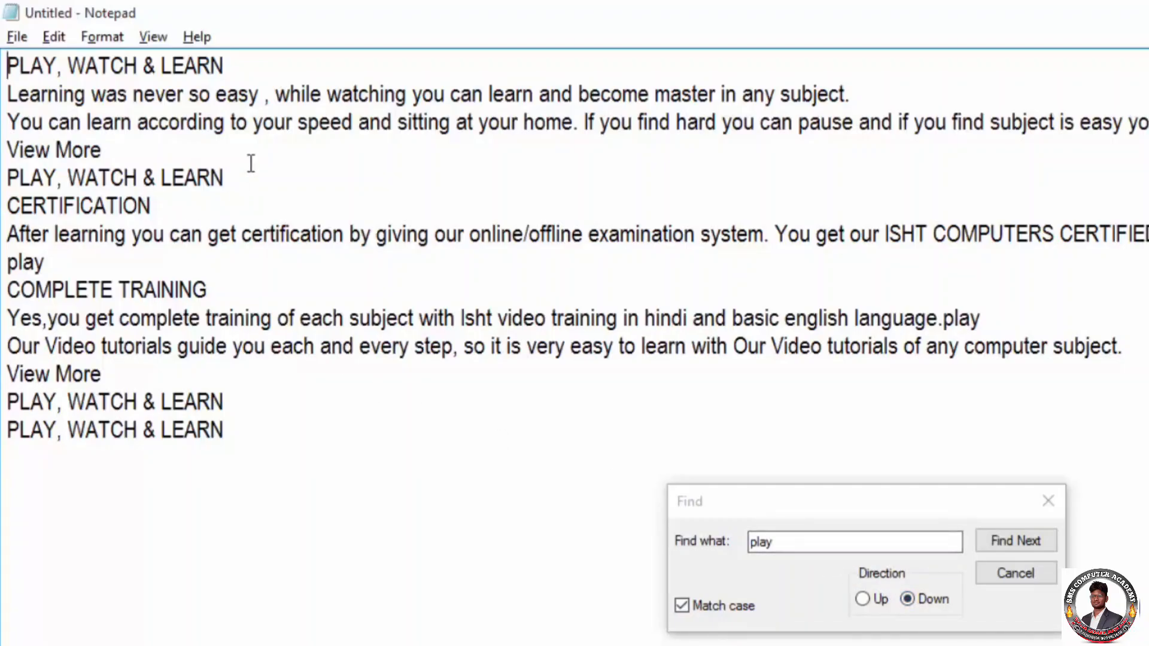
click(1028, 543)
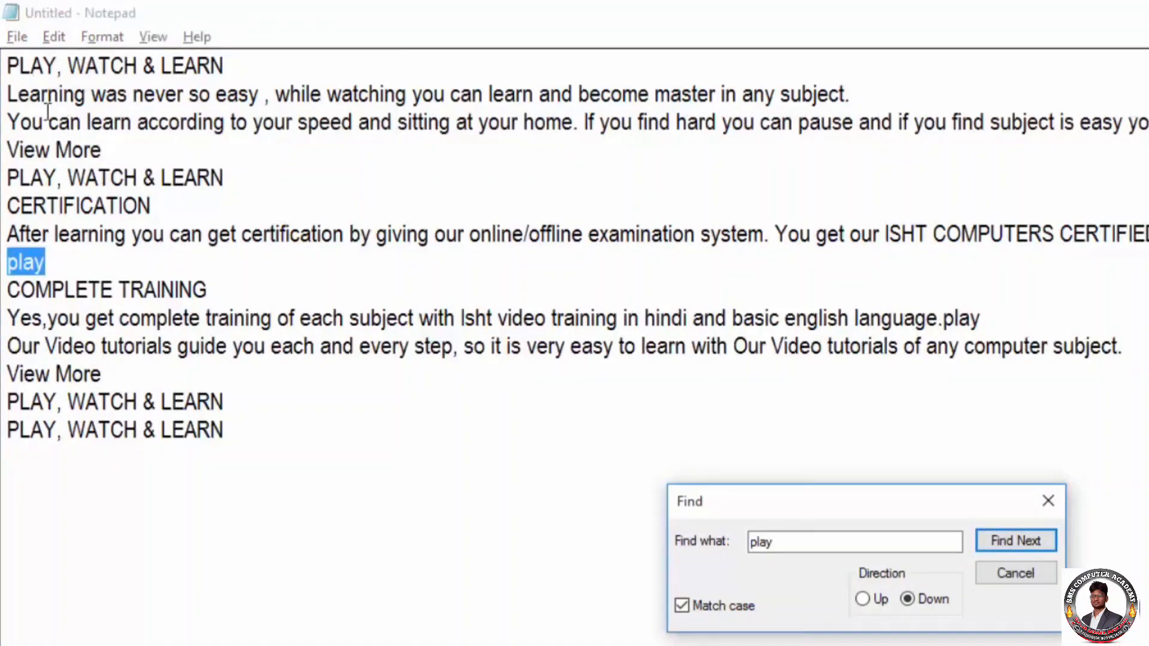
click(997, 541)
click(1011, 536)
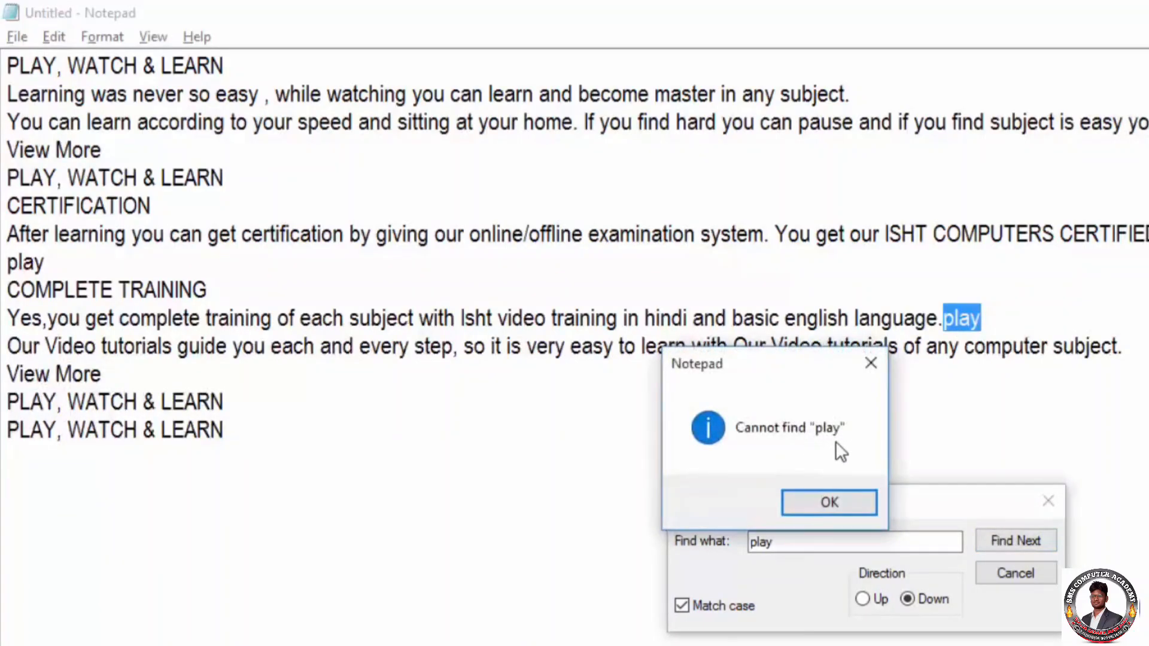
drag(750, 366, 629, 263)
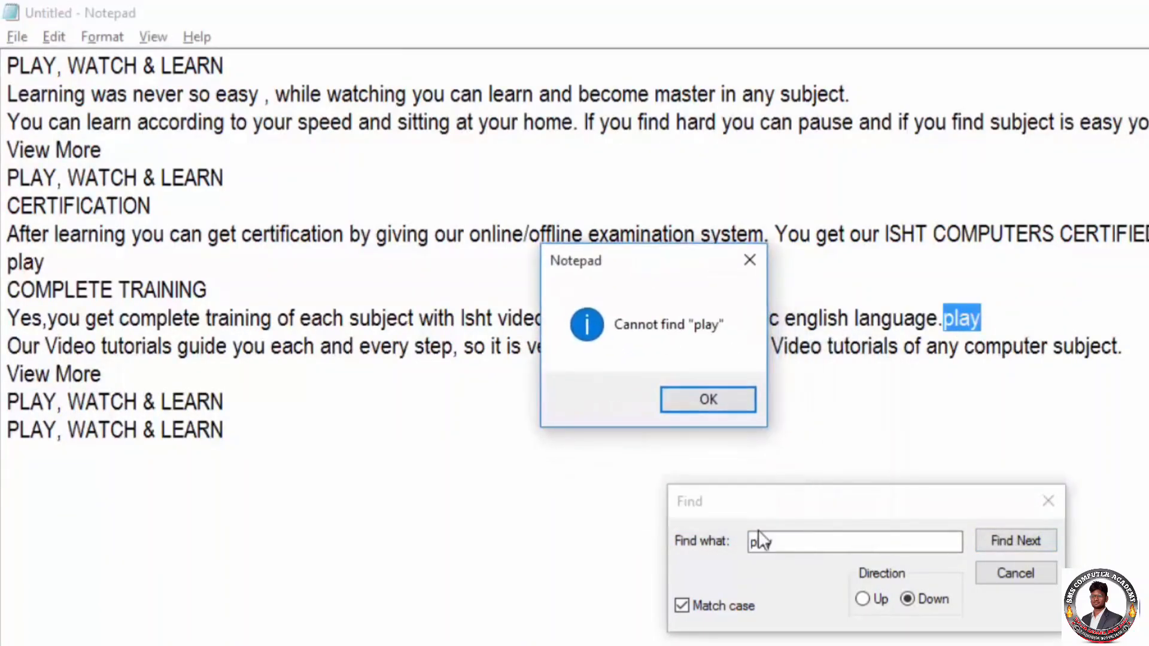
click(703, 411)
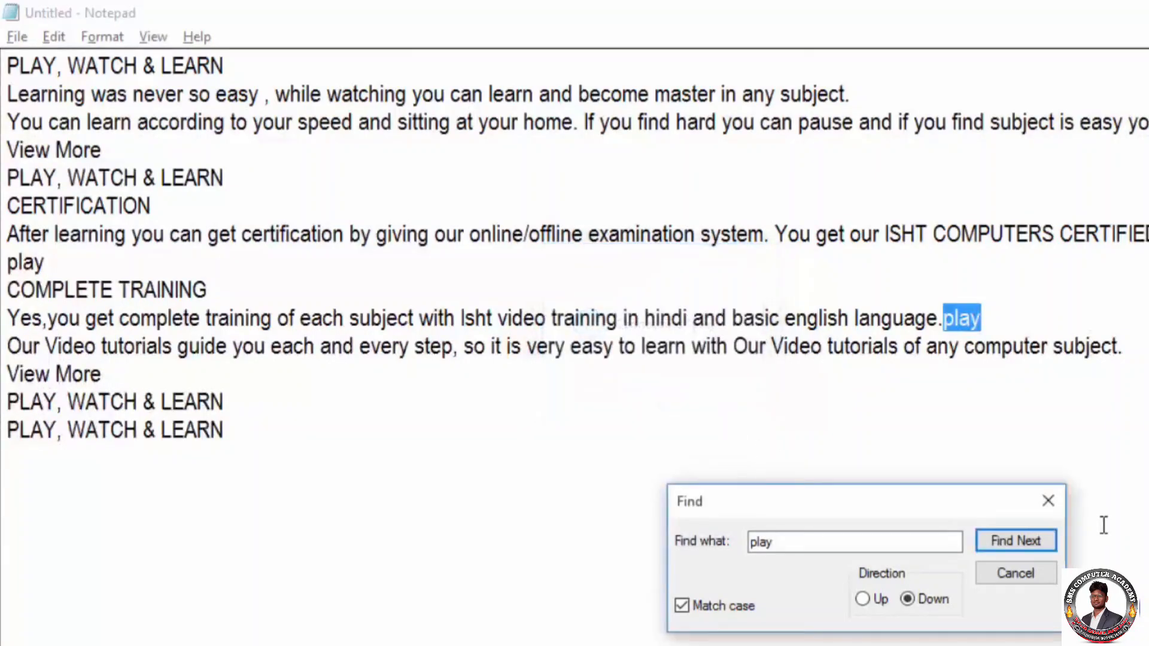
click(1043, 571)
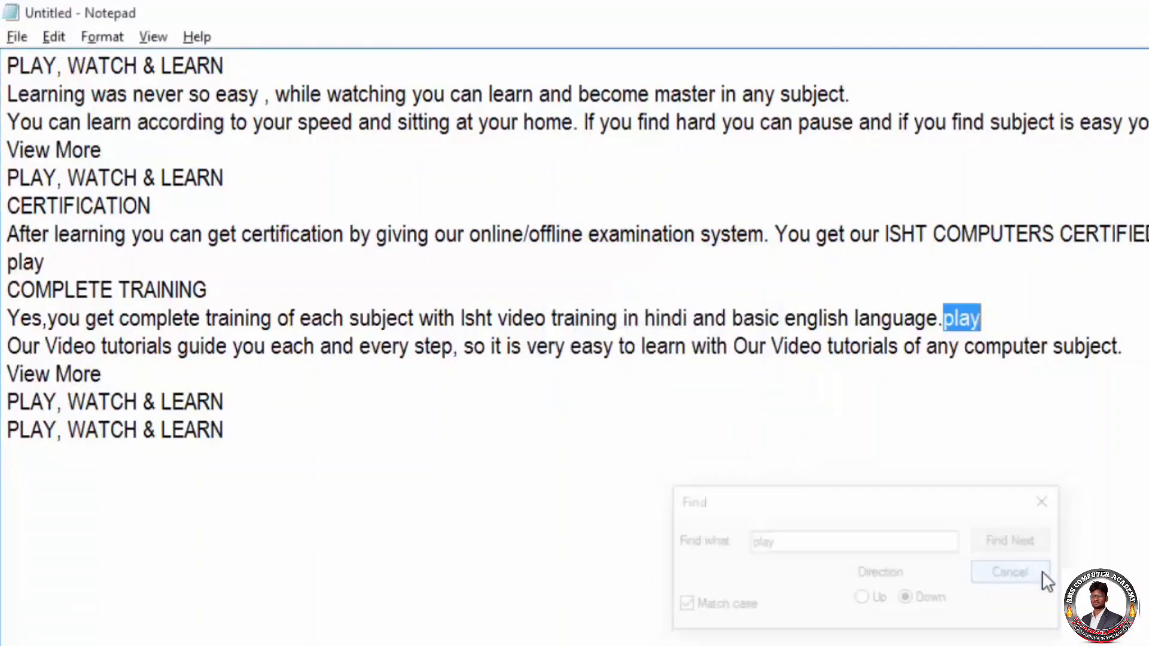
- Return the text cursor to the document start and repeat the play search with the Find Next command until the matches run out
click(24, 67)
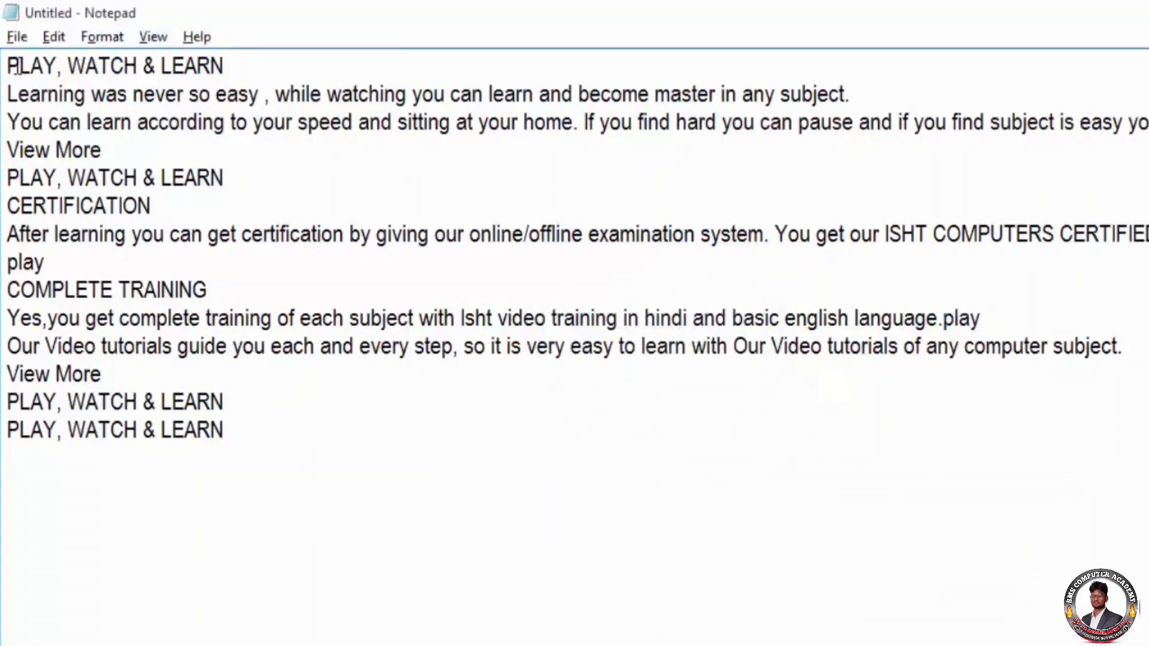
click(56, 37)
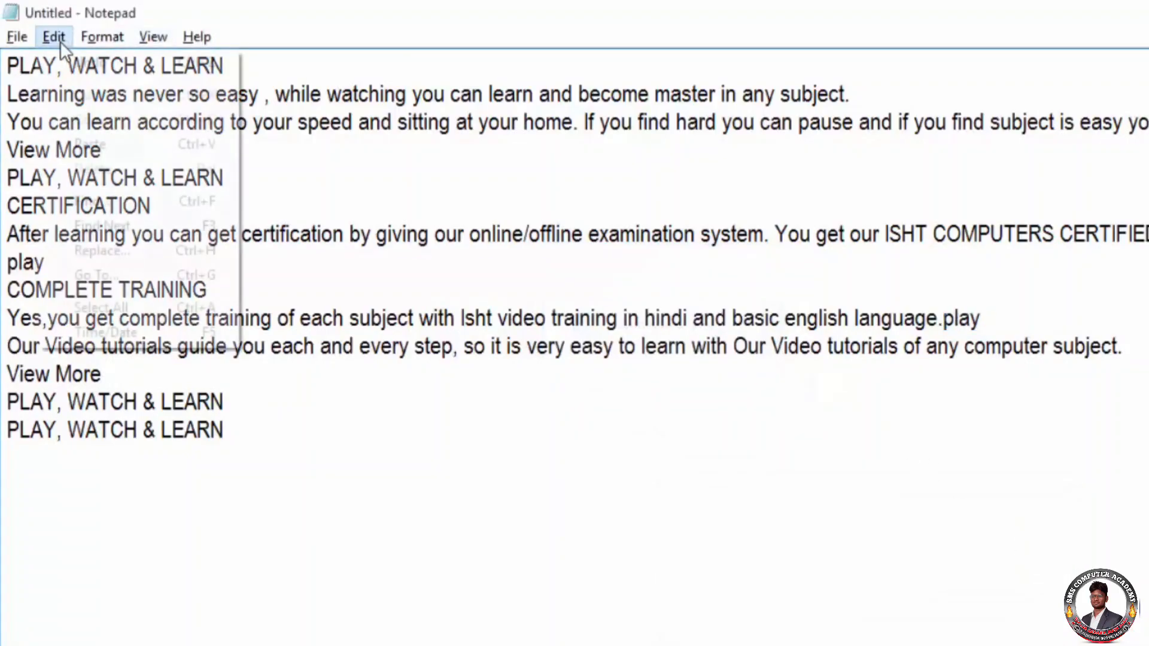
click(388, 239)
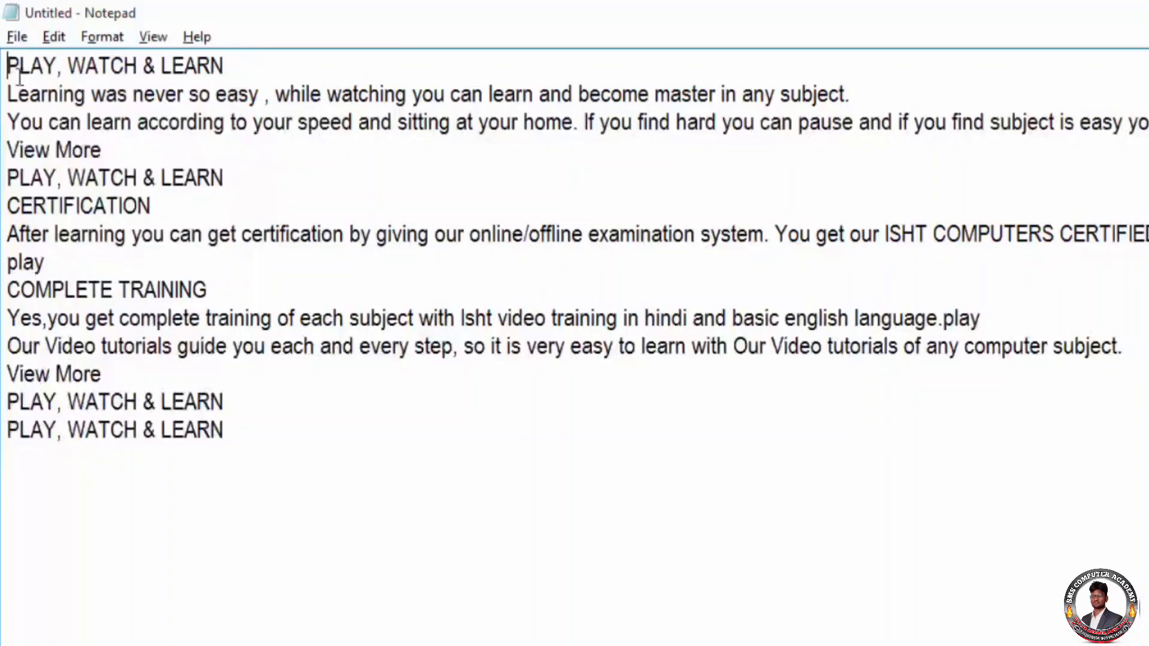
click(54, 37)
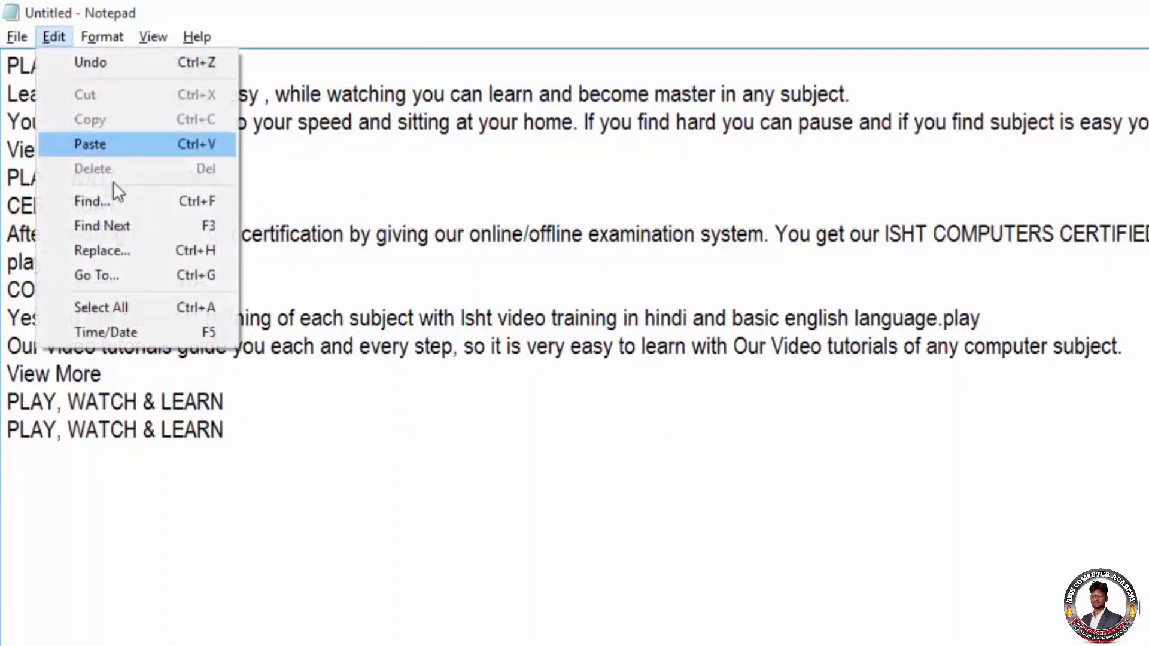
click(127, 219)
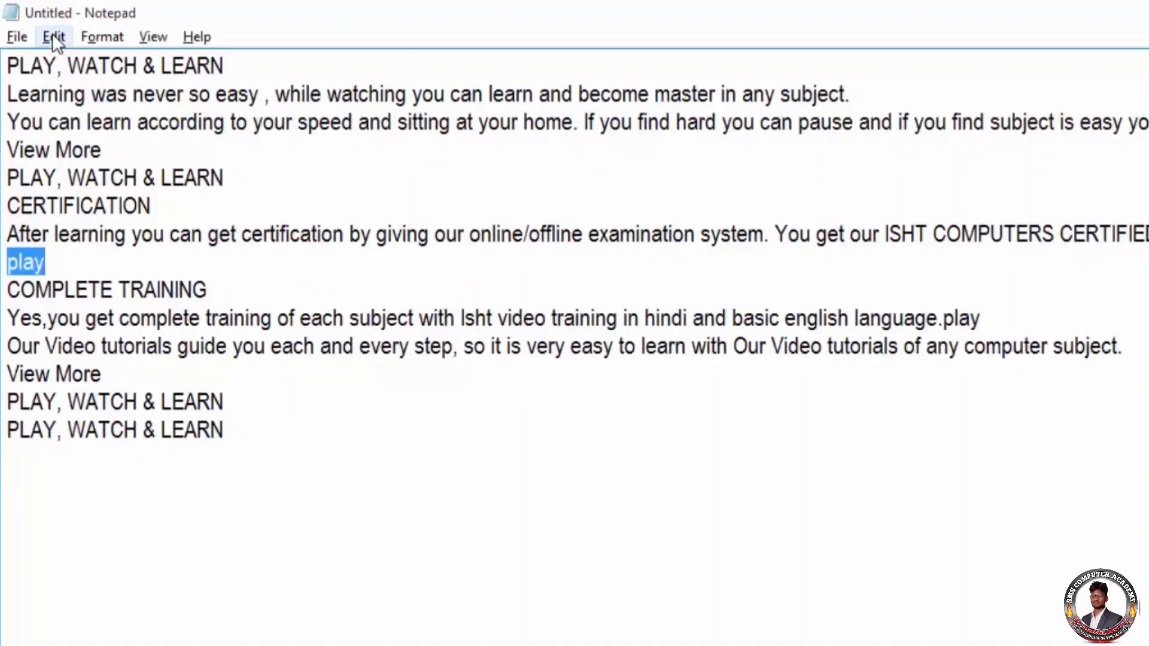
click(54, 37)
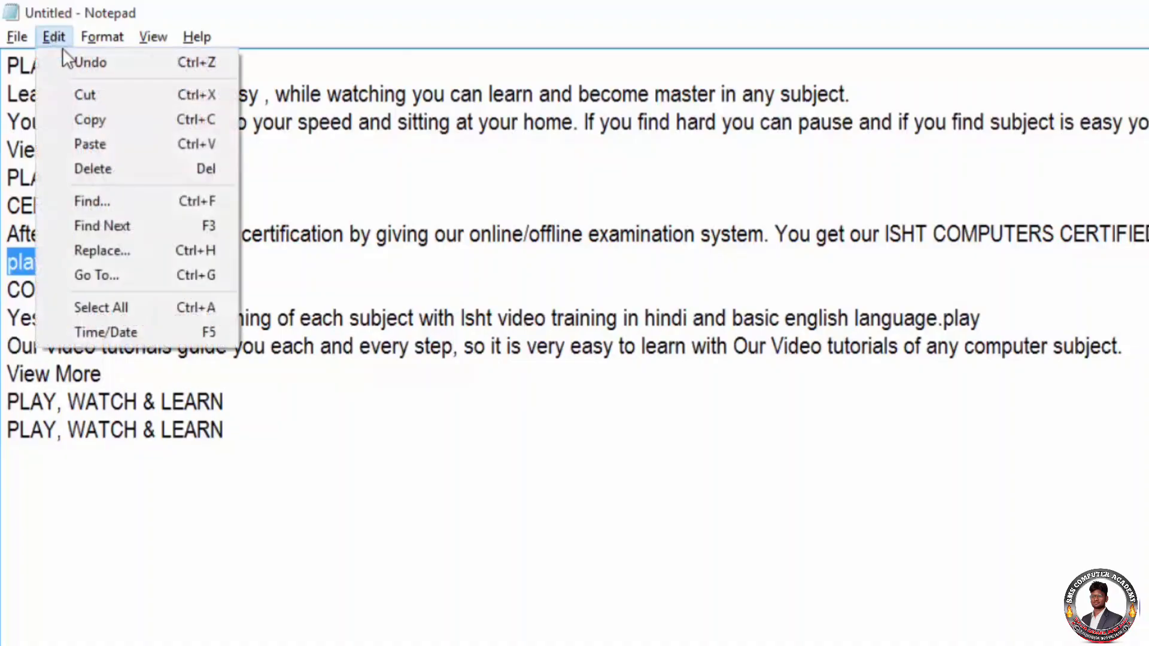
click(133, 225)
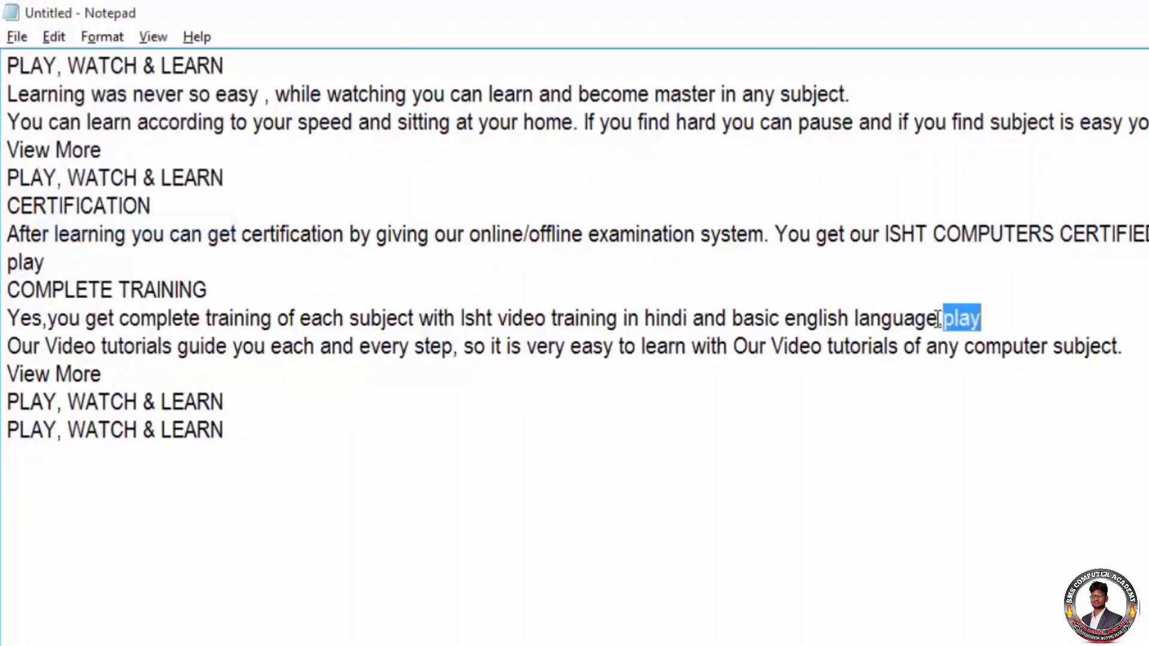
click(54, 37)
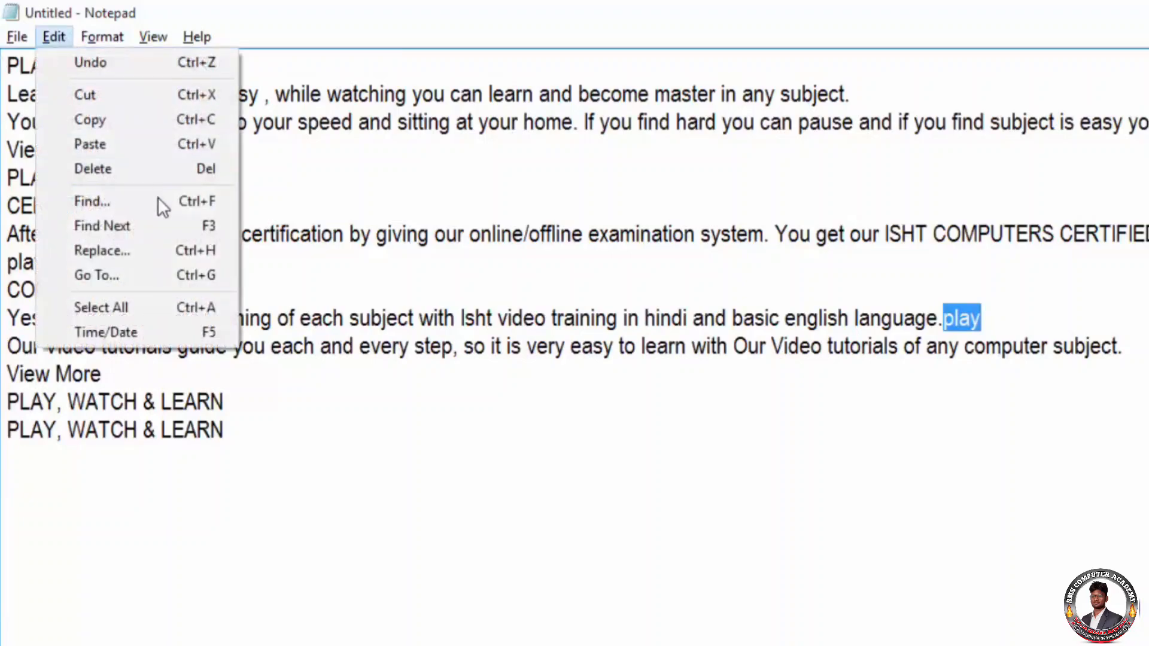
click(213, 228)
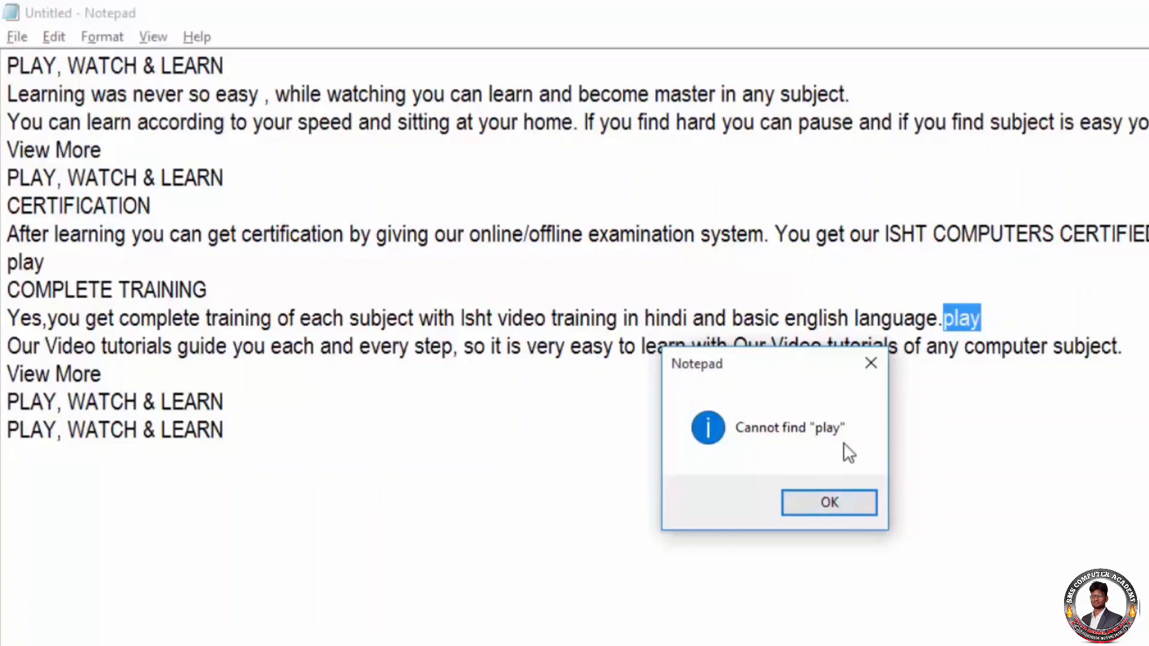
click(831, 500)
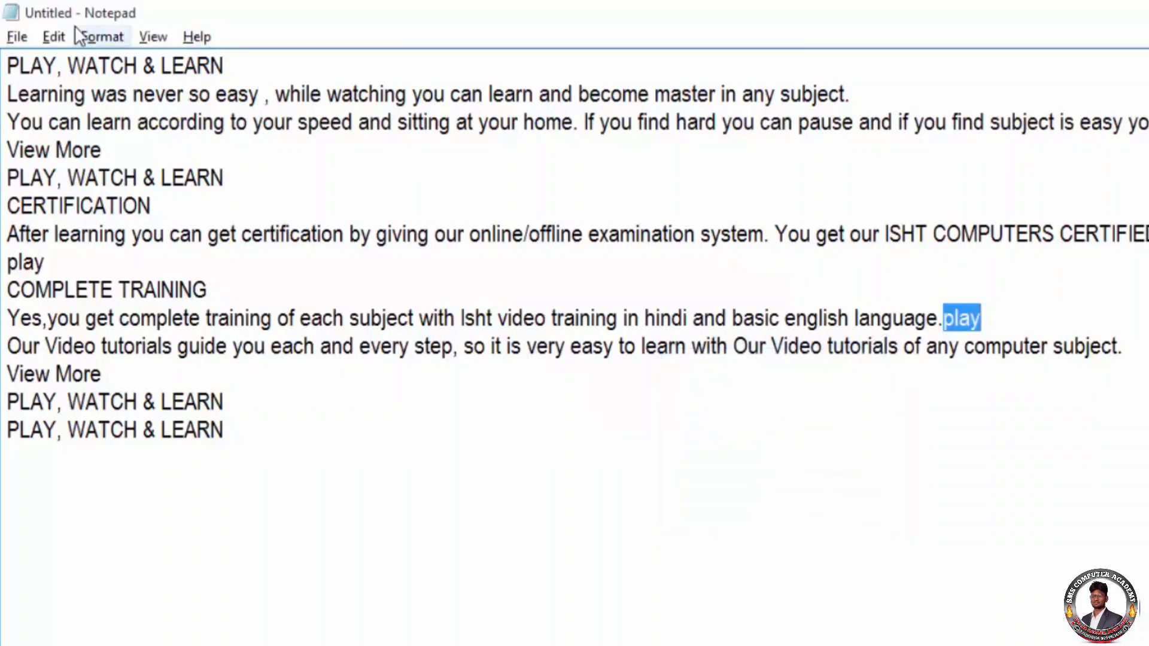
- Open the Replace dialog, move it below the upper lines of text, and set it to replace play with work
click(60, 33)
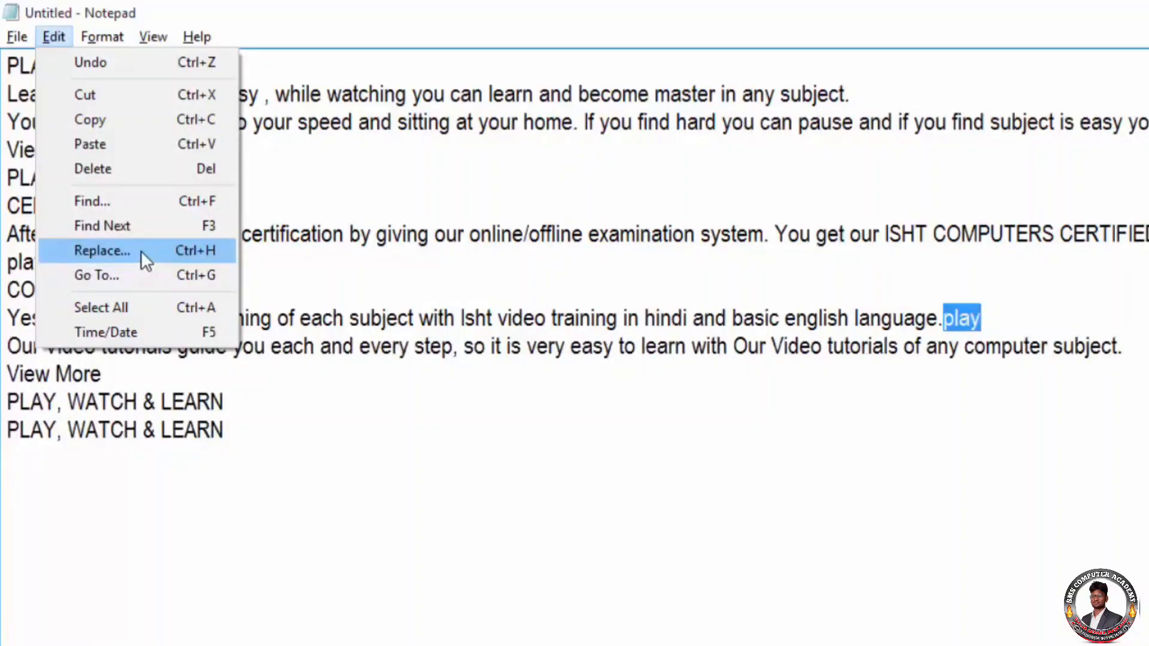
click(141, 251)
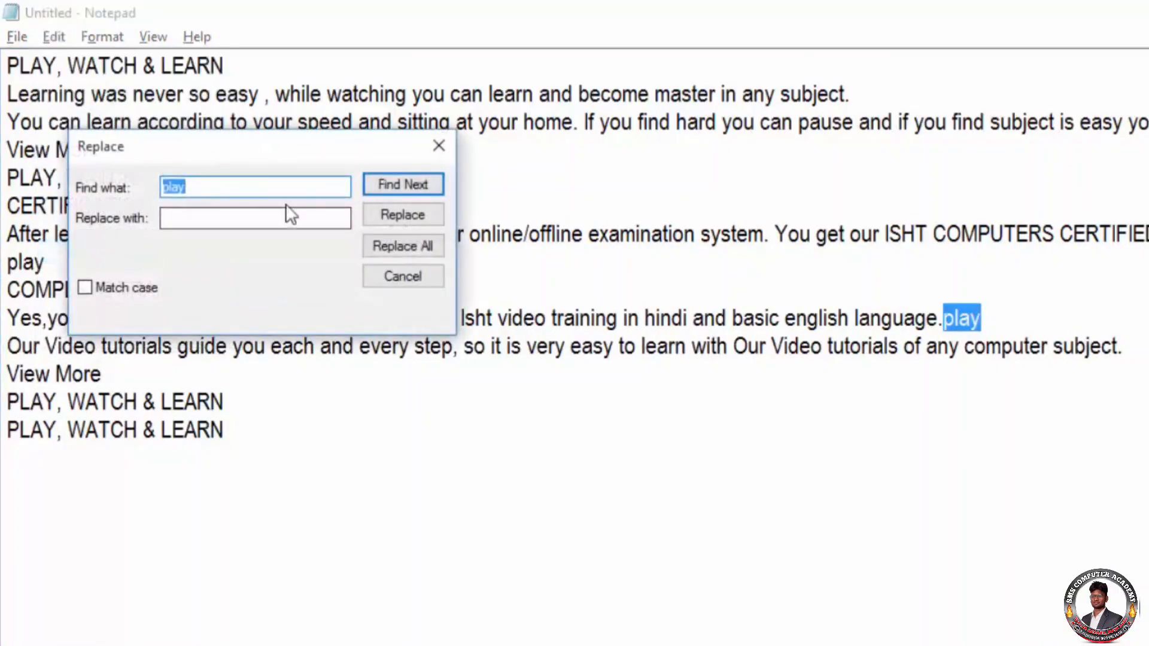
drag(202, 157, 578, 354)
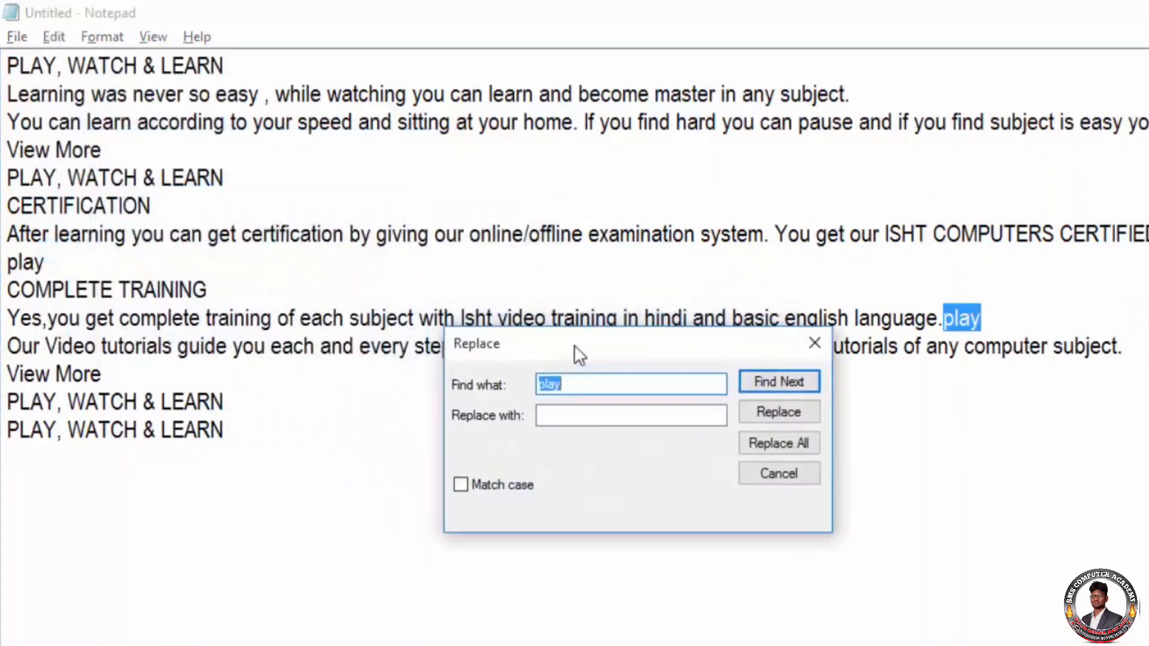
click(571, 388)
drag(571, 388, 534, 386)
click(563, 417)
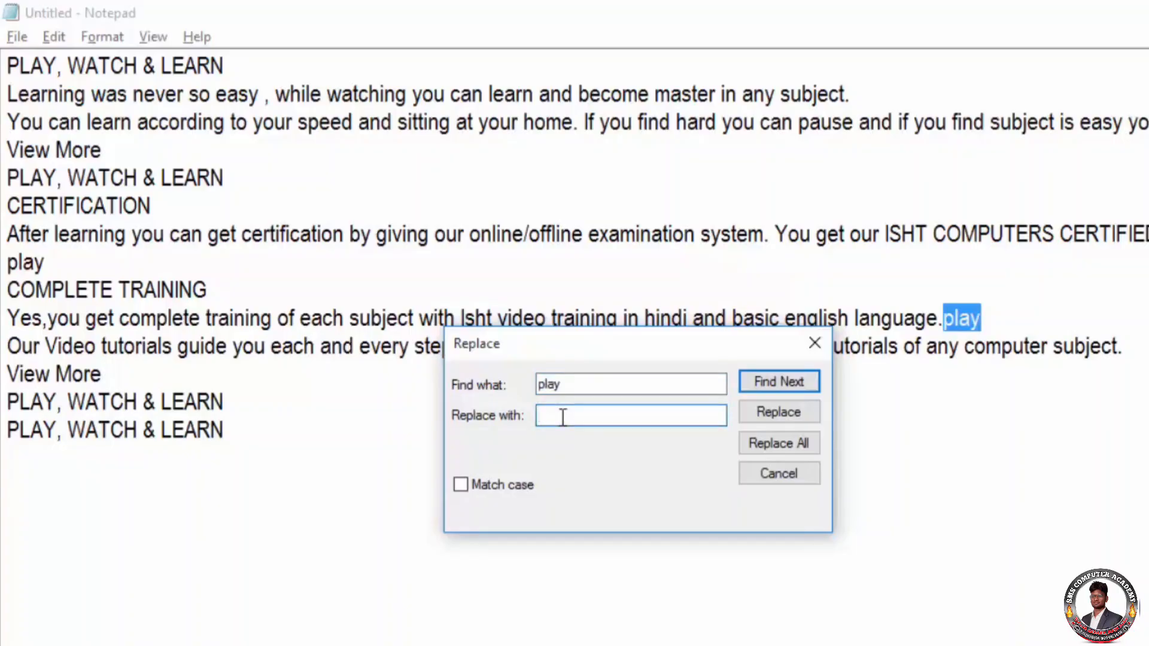
text(work)
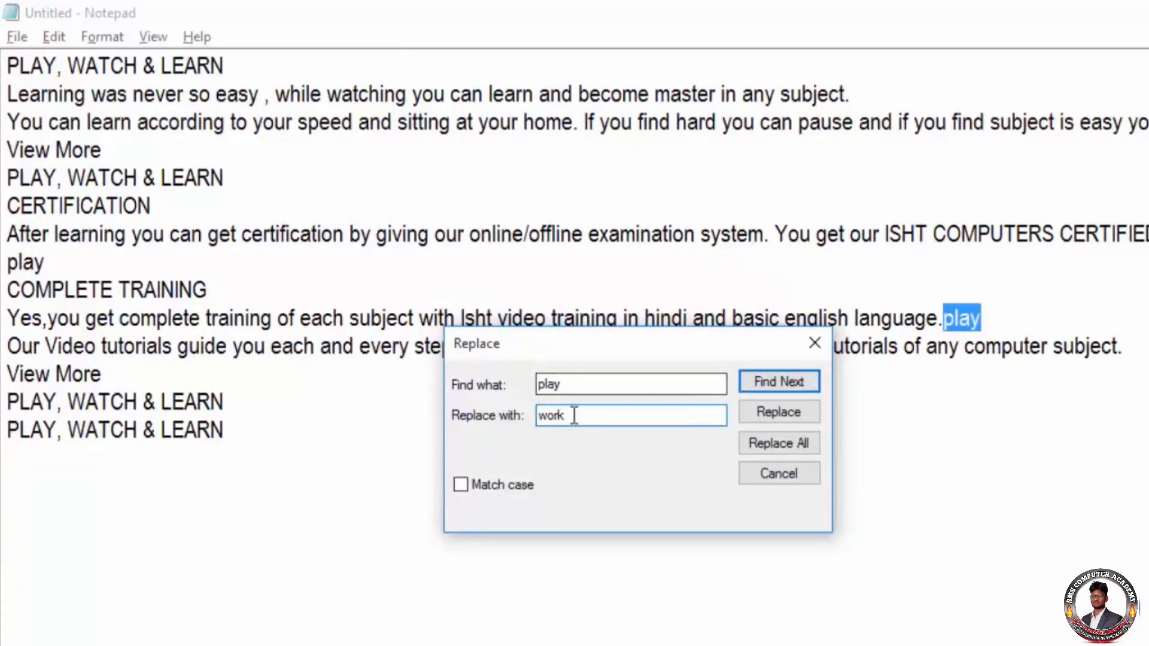
drag(570, 415, 539, 415)
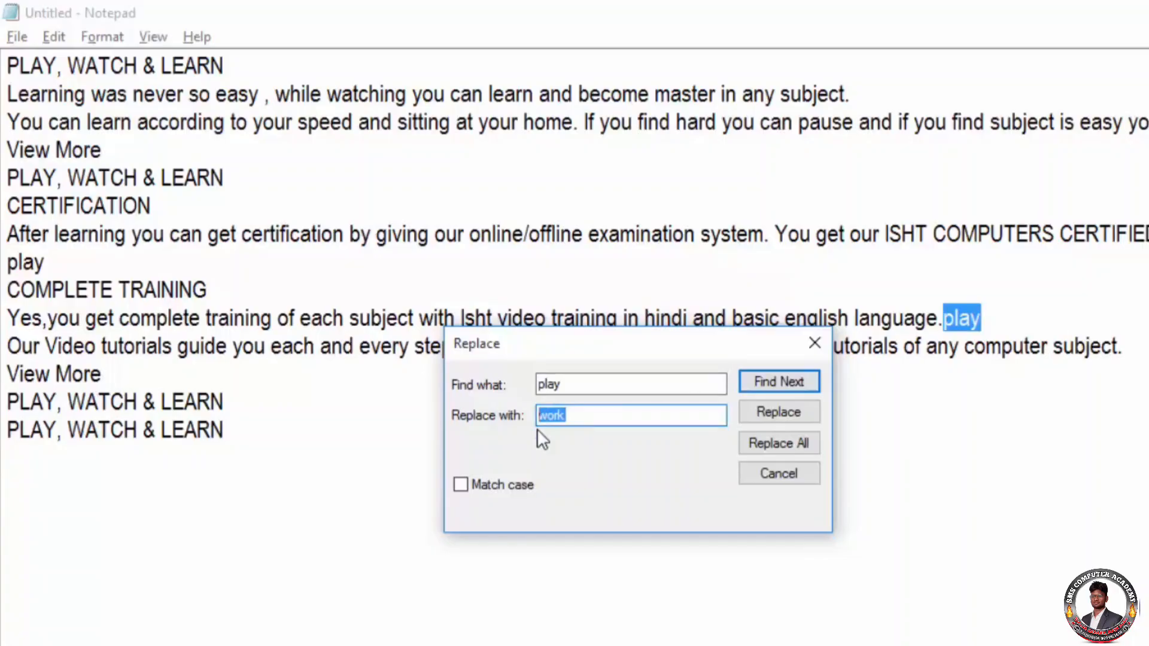
- Try the Match case option for the play search in the Replace dialog and turn it back off
click(476, 484)
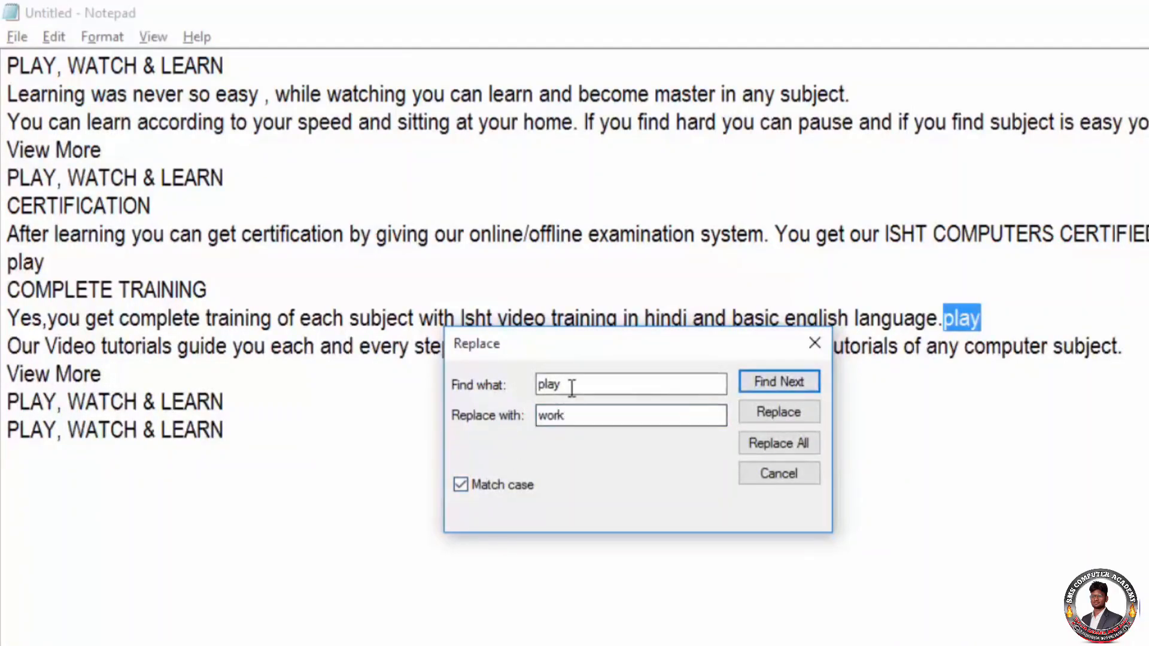
drag(572, 386, 532, 384)
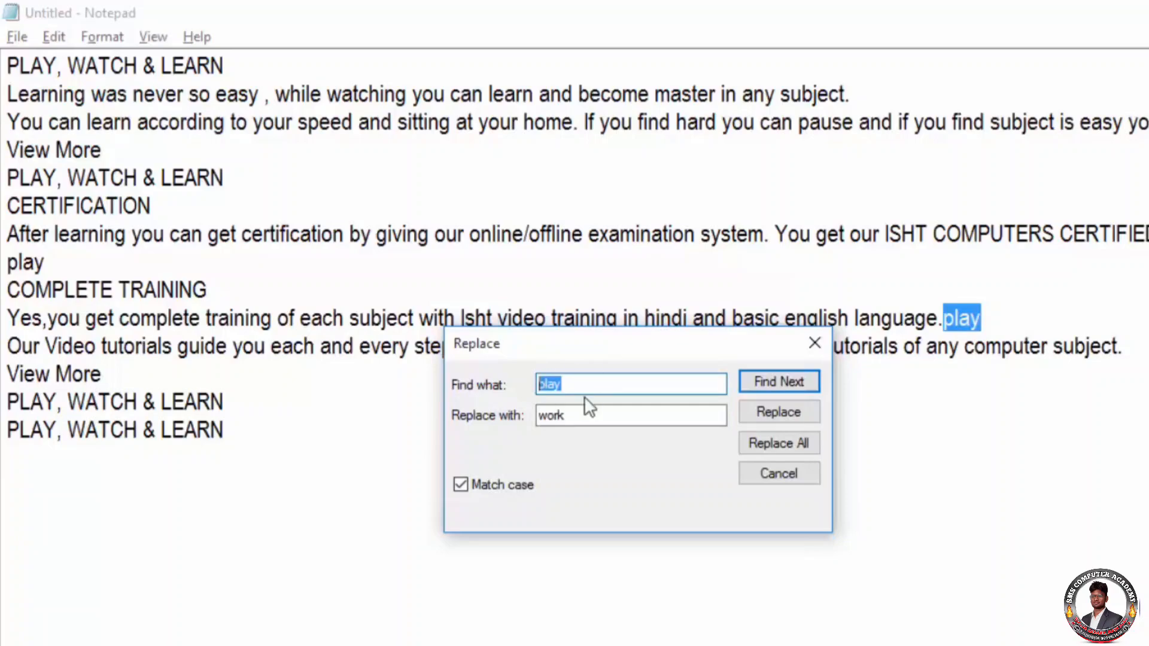
click(462, 488)
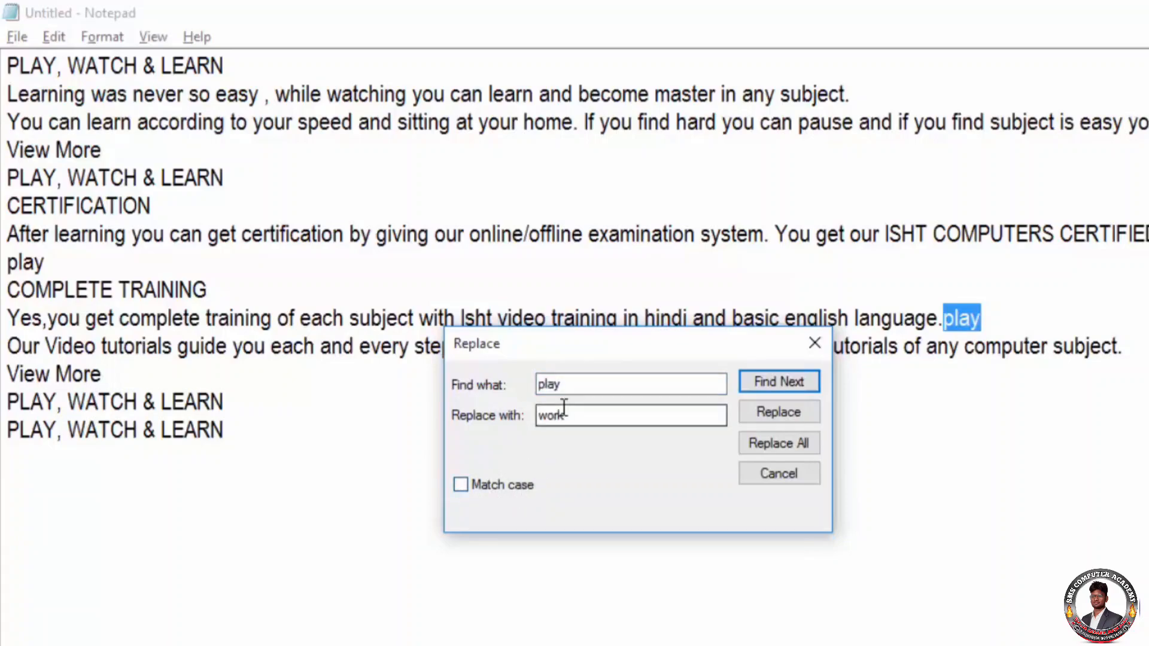
click(553, 385)
double_click(553, 384)
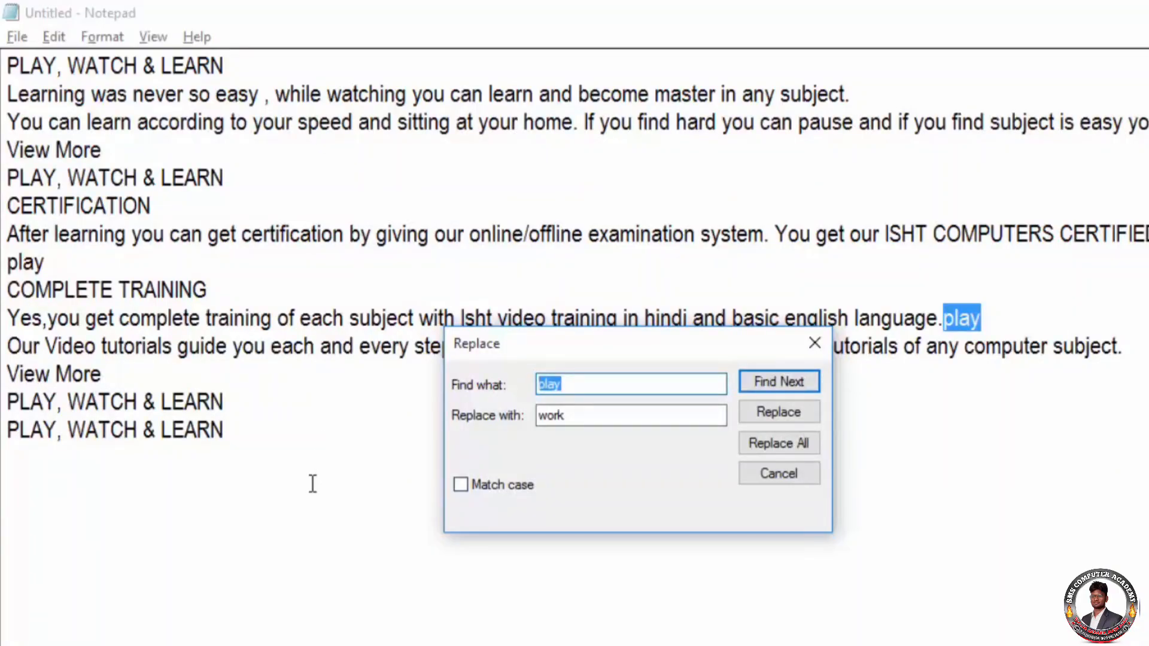
- From the document start, replace the first two occurrences of play with work individually and all the rest at once, closing the Replace dialog
click(7, 67)
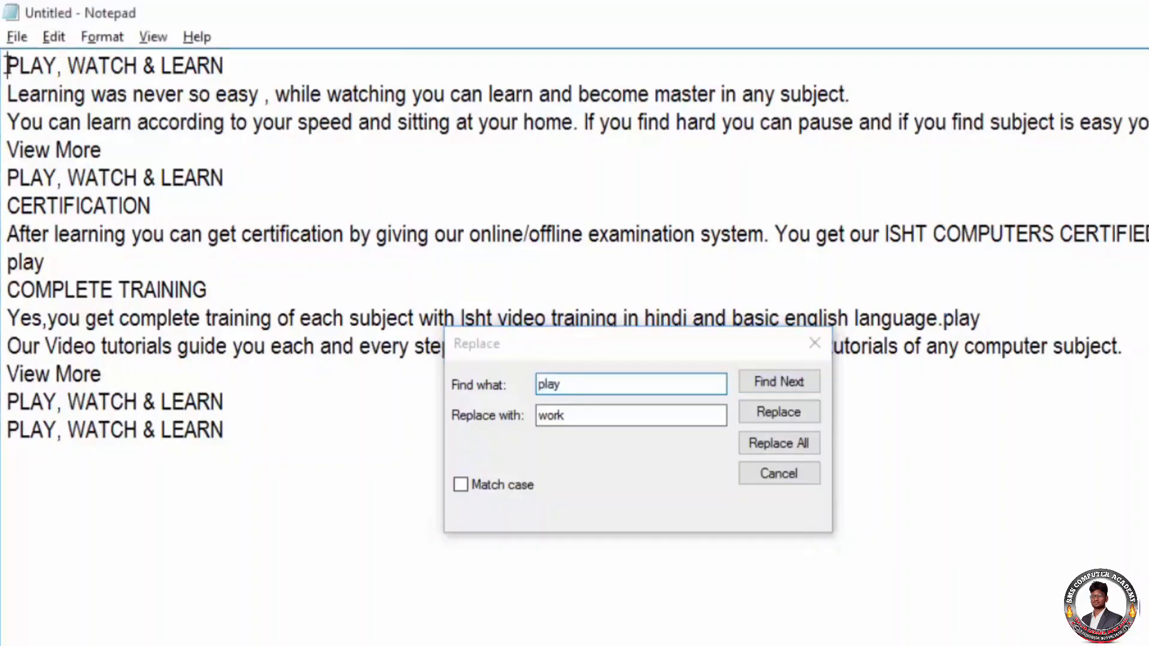
click(774, 382)
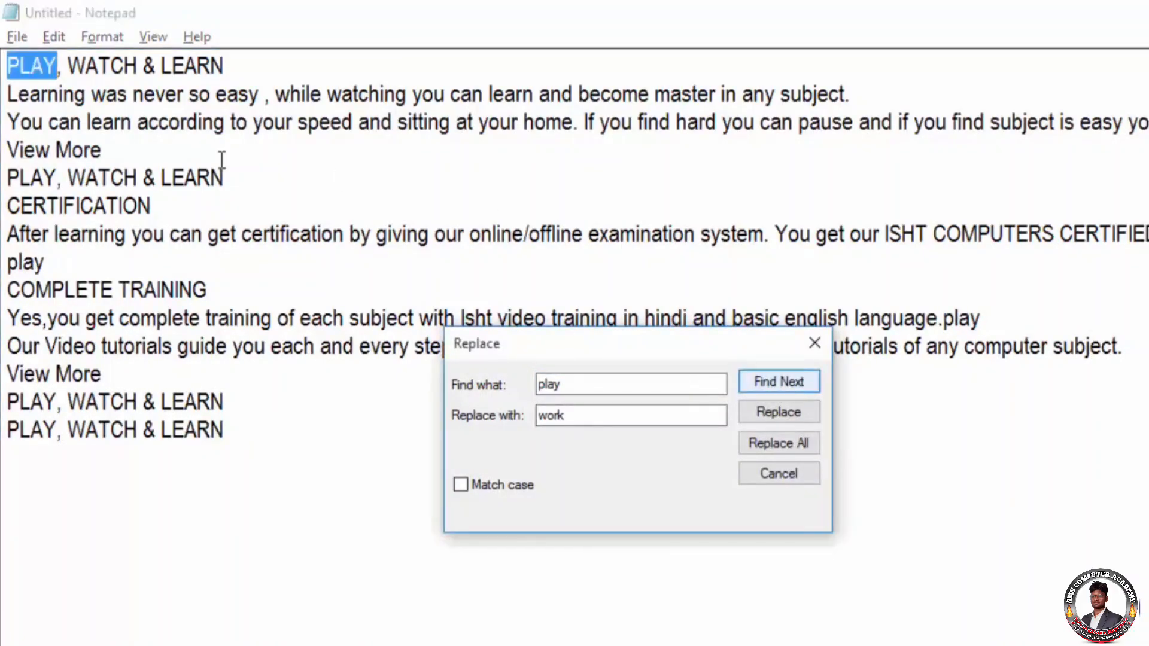
click(759, 411)
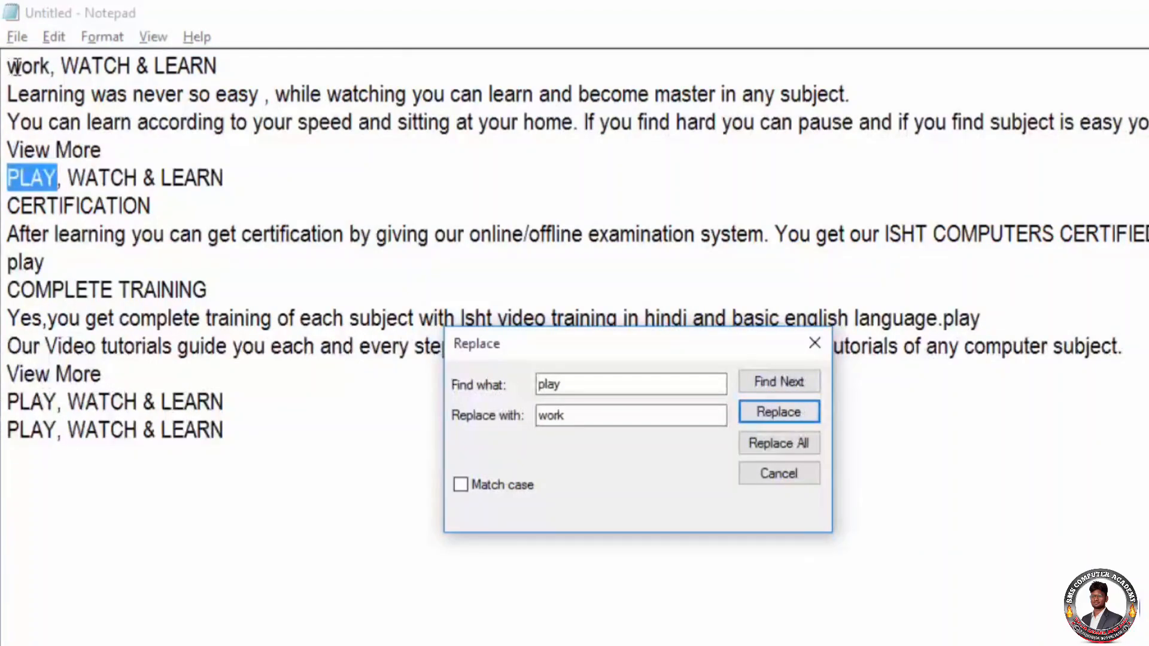
click(779, 419)
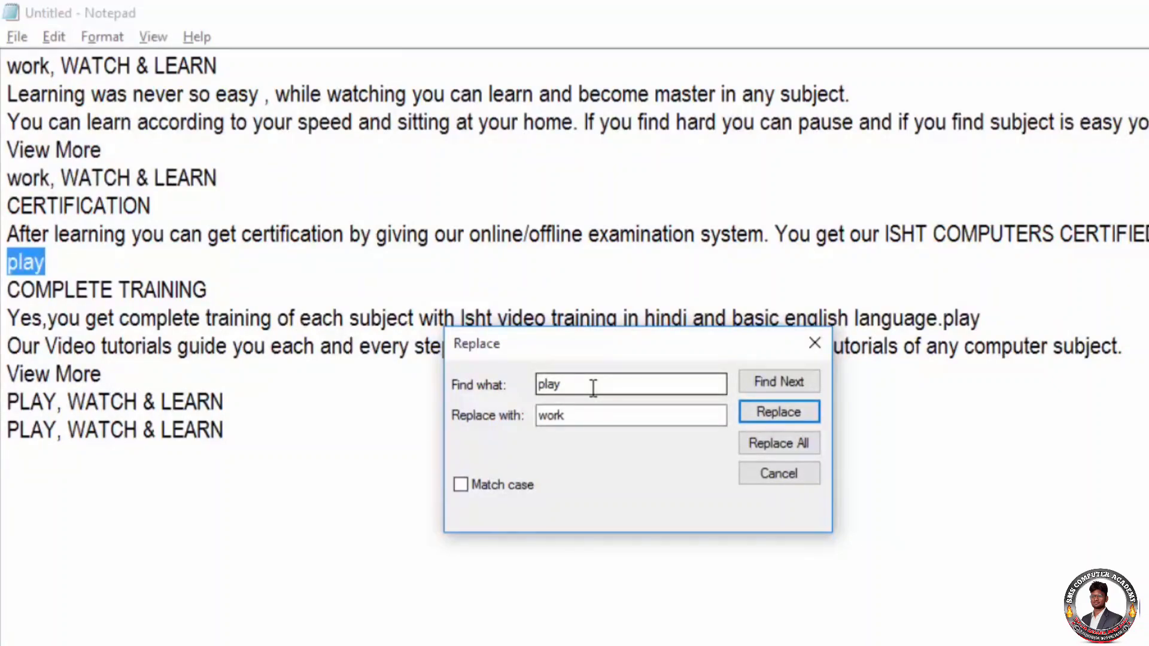
click(756, 447)
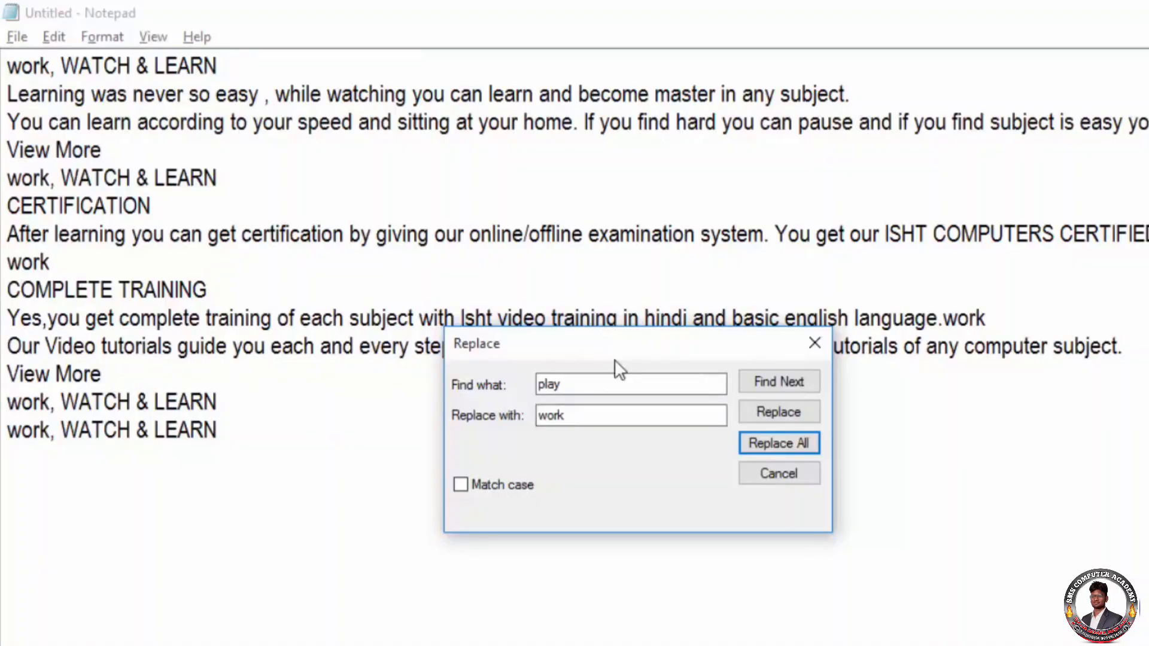
click(763, 474)
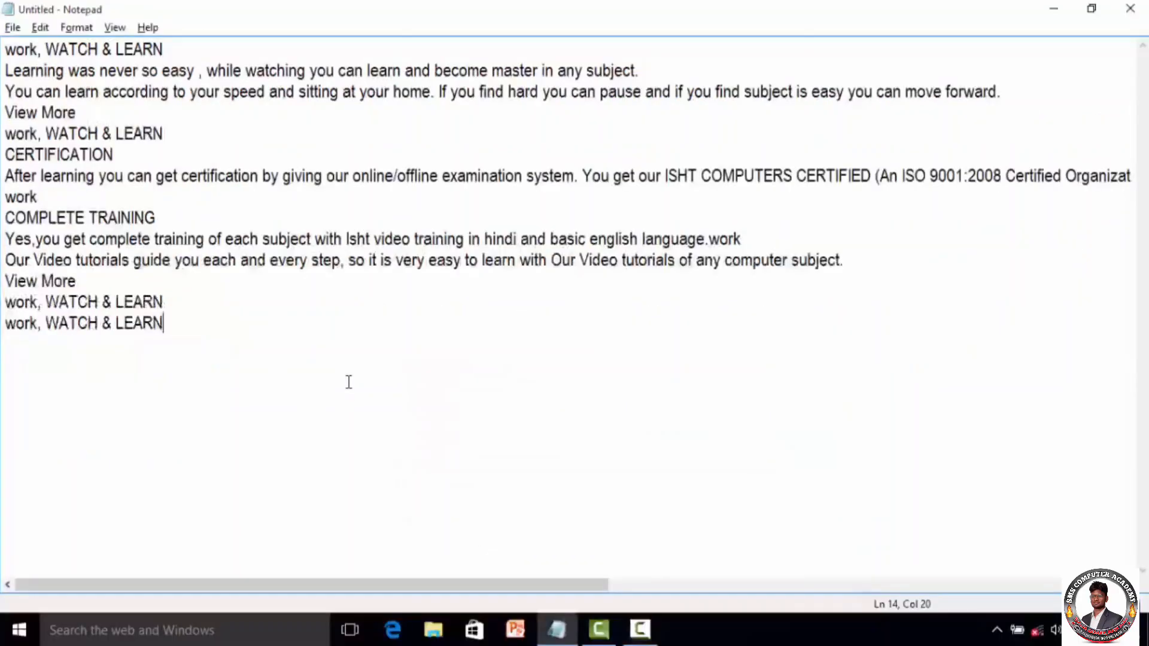
- Open the Go To Line dialog, move it off the text, and jump to line 5
click(31, 30)
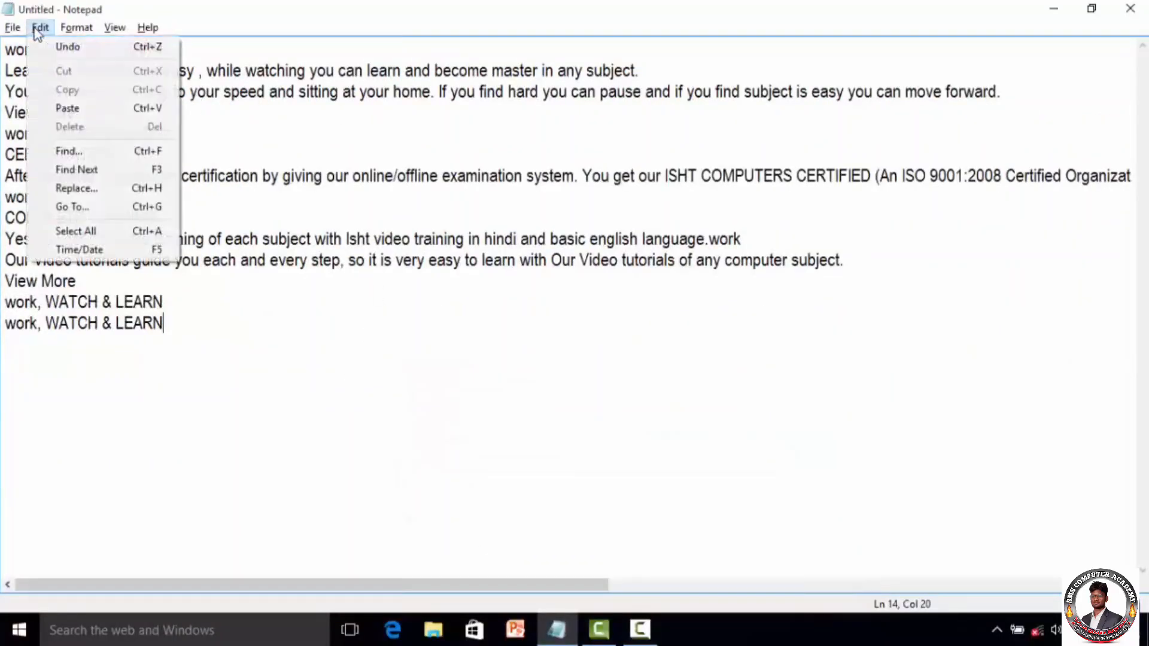
click(76, 208)
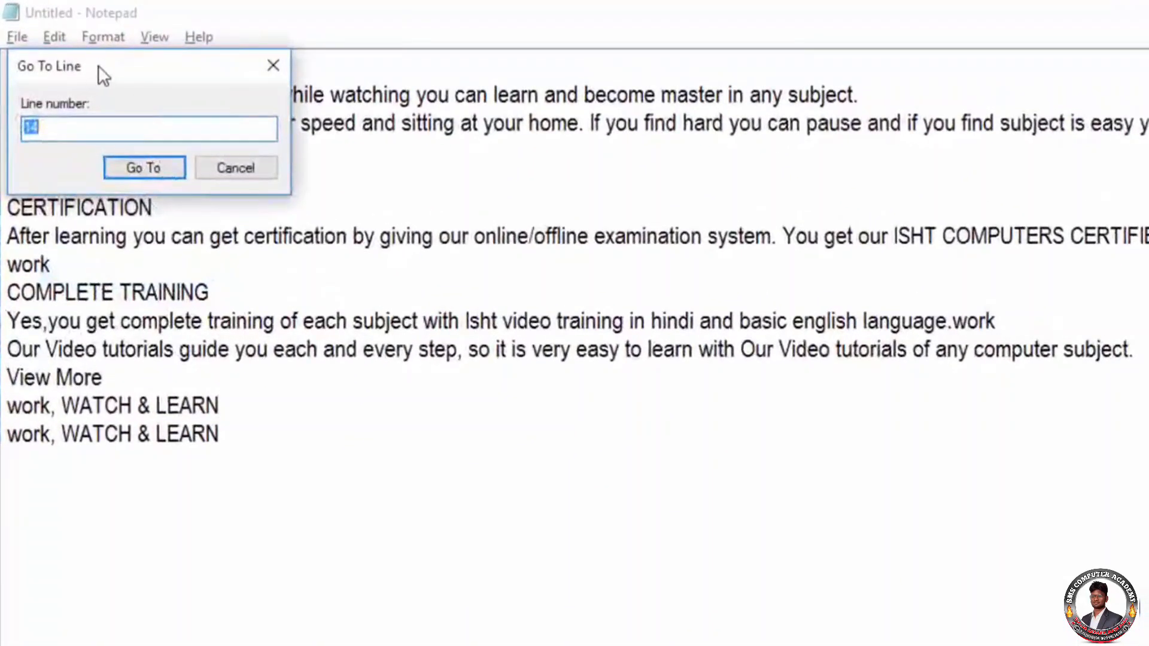
drag(100, 67, 830, 391)
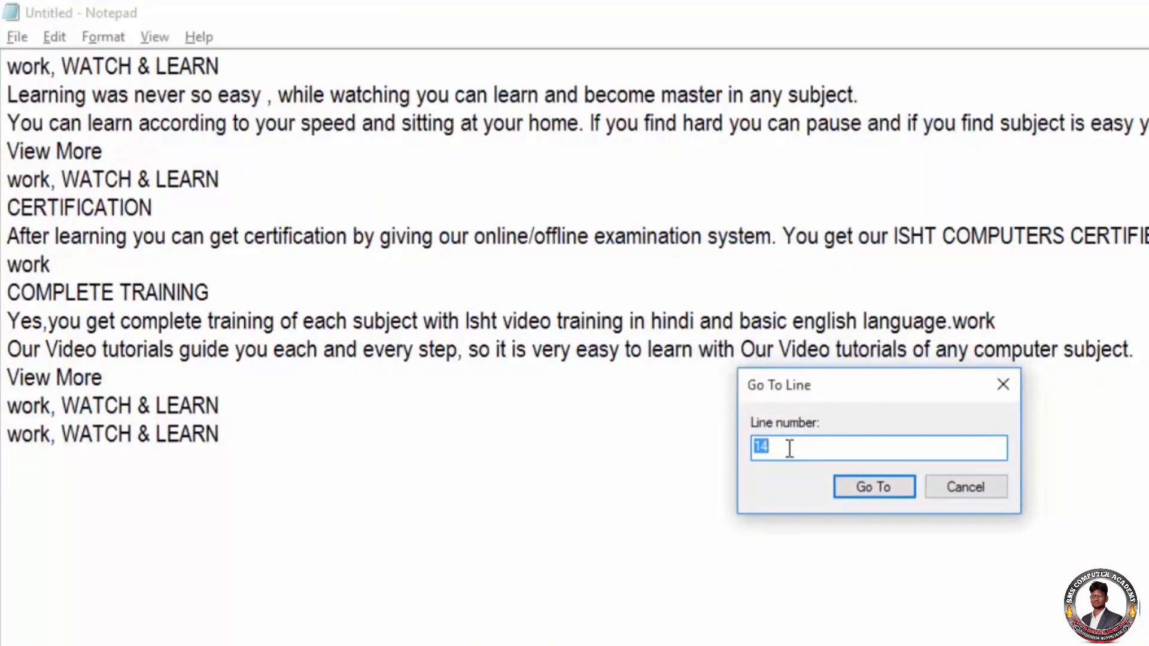
text(5)
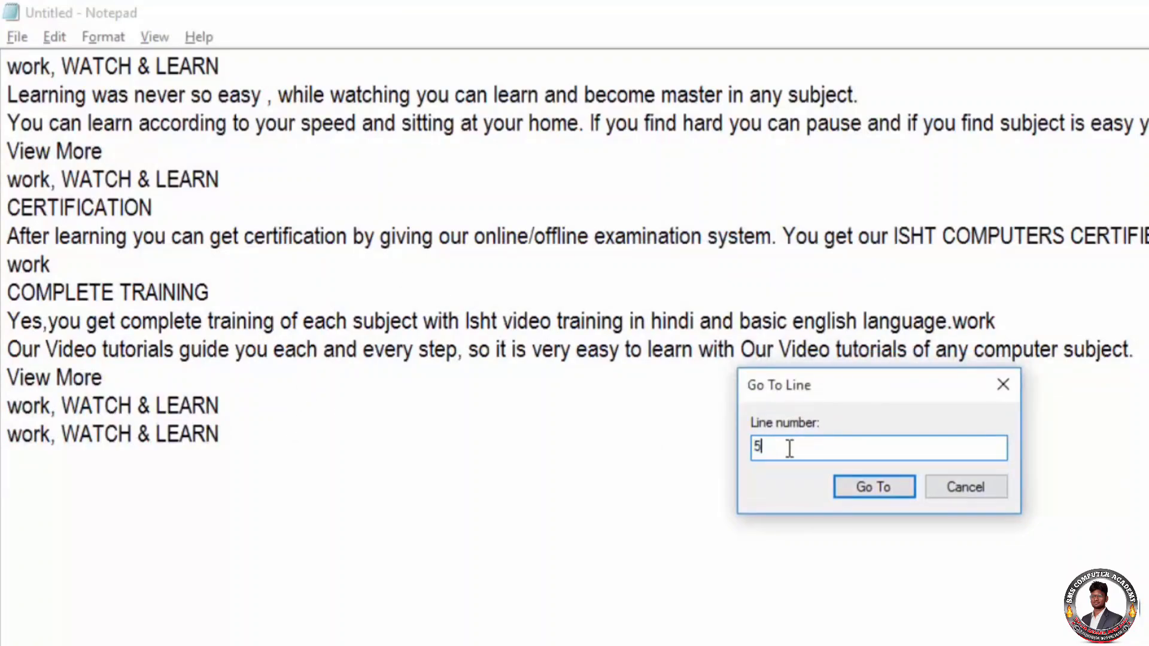
click(887, 492)
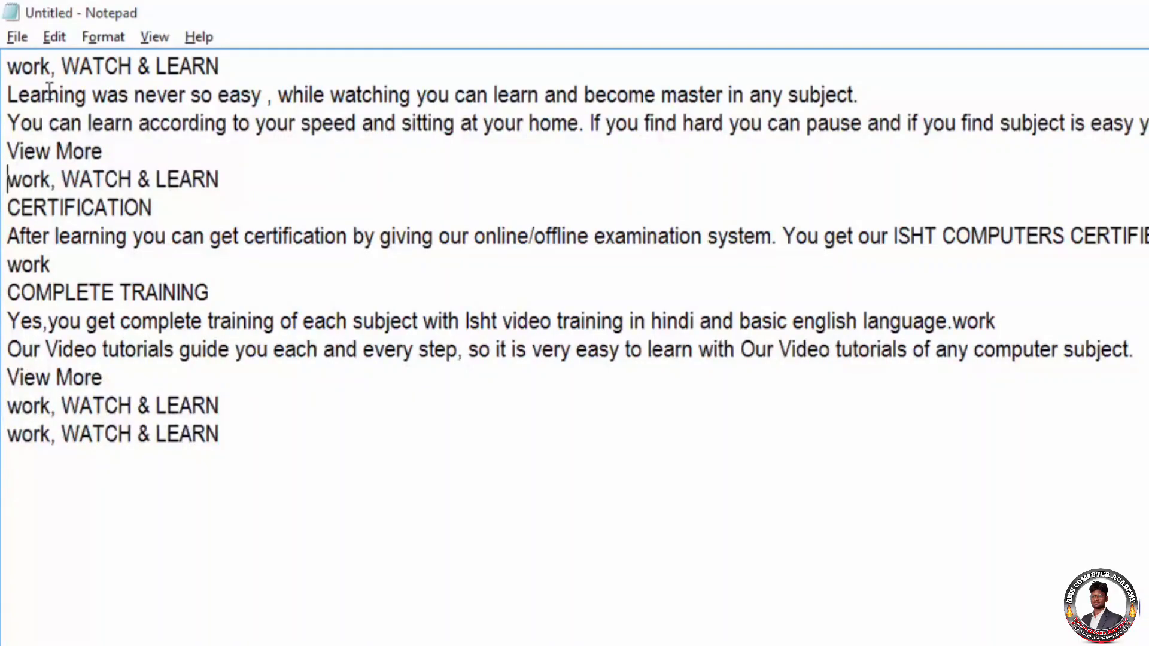
- Reopen the Go To Line dialog, move it off the upper lines, and jump to line 9
click(51, 38)
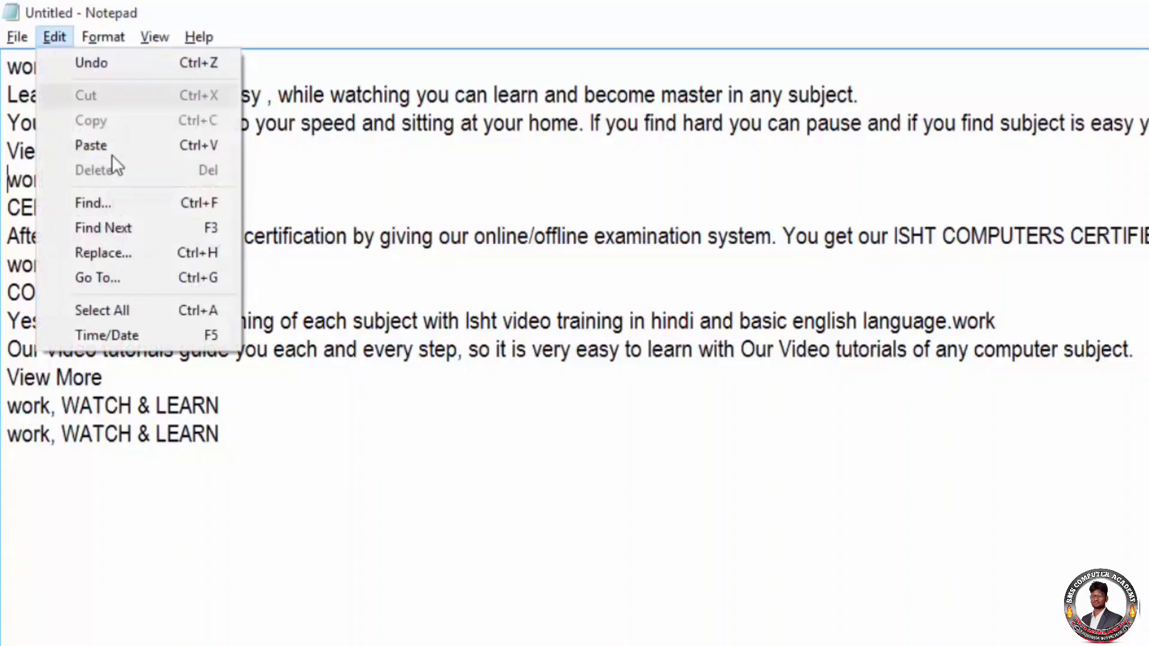
click(128, 284)
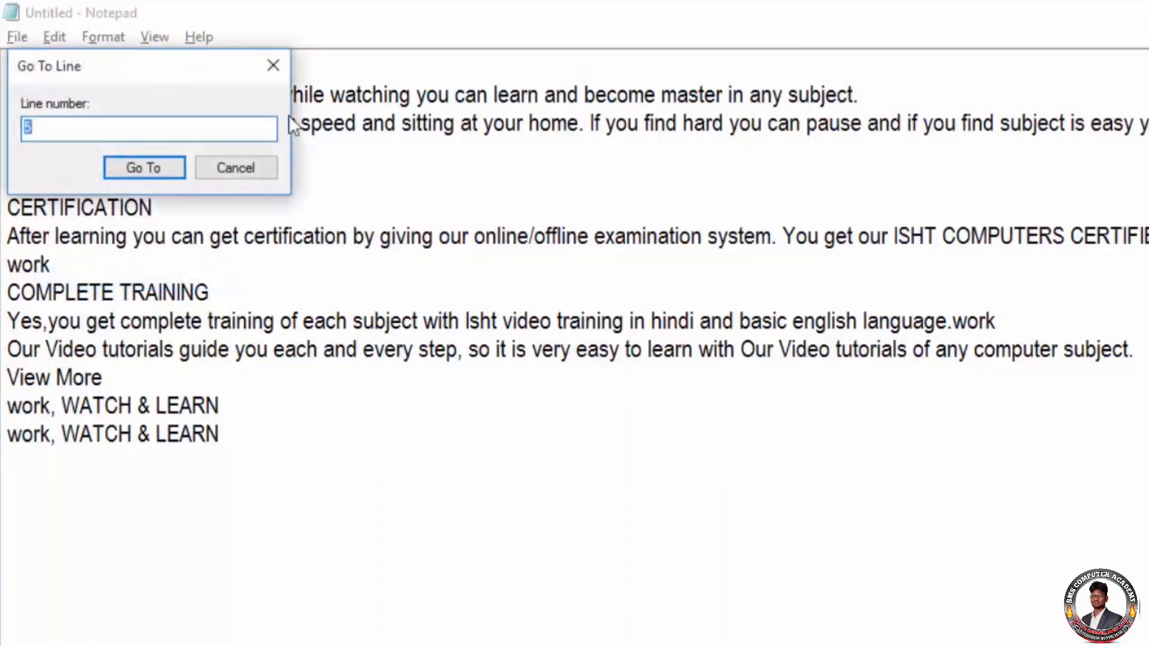
drag(152, 77, 833, 225)
text(9)
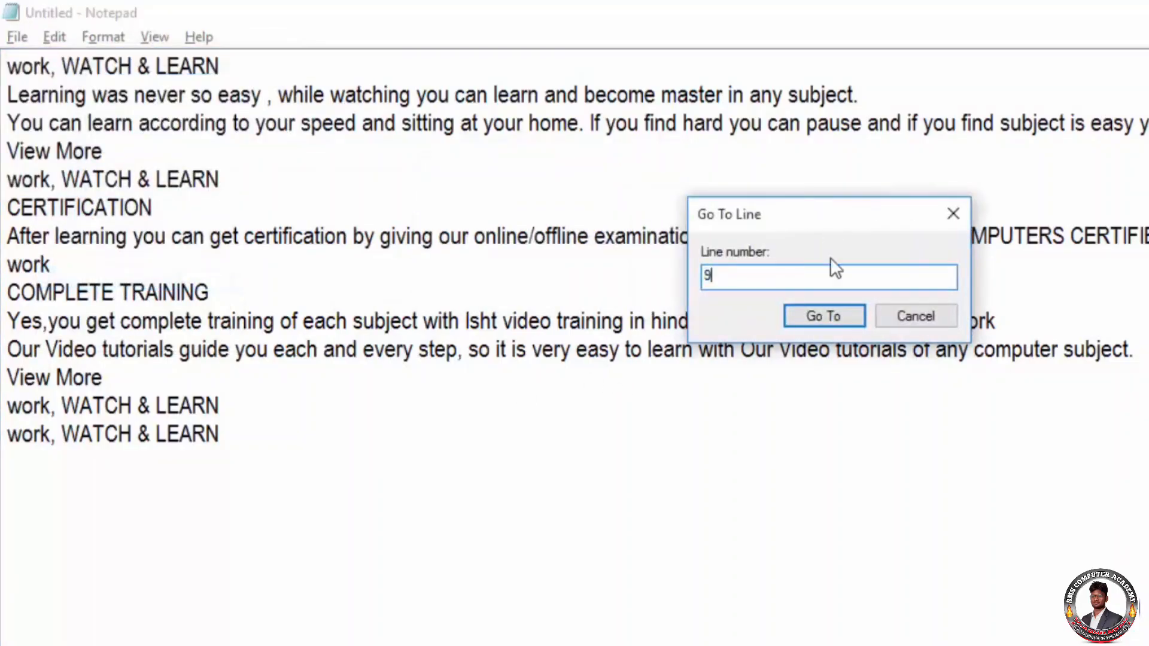
click(824, 315)
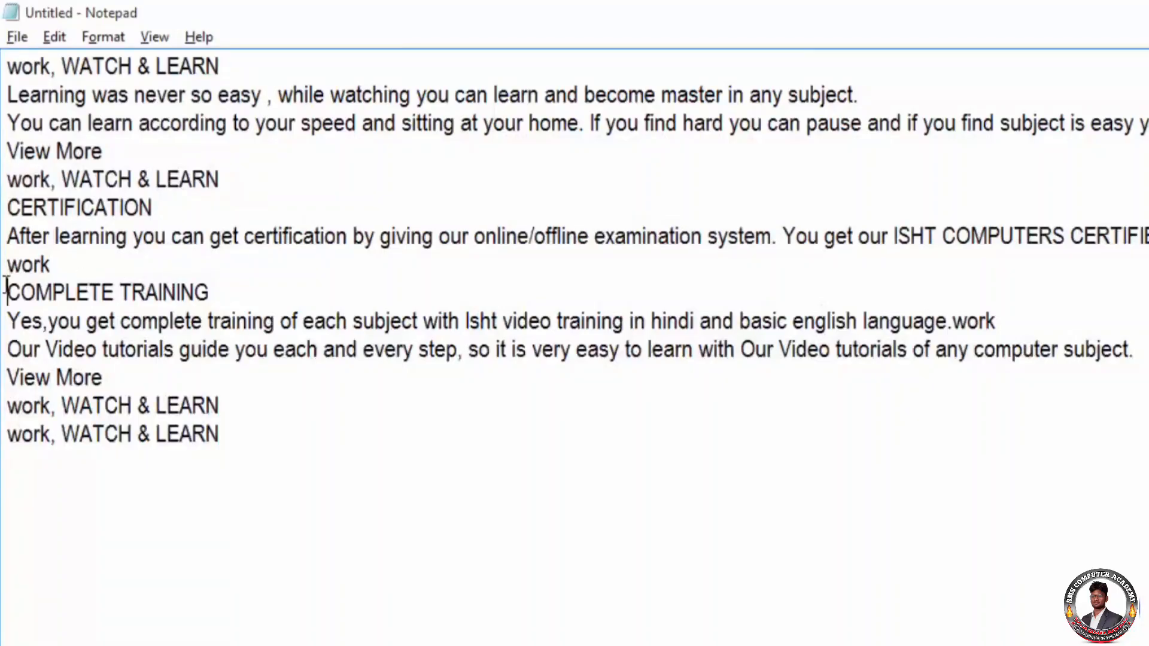
- Select the entire document with the Select All command and clear the selection
click(55, 38)
click(371, 462)
click(54, 37)
click(94, 307)
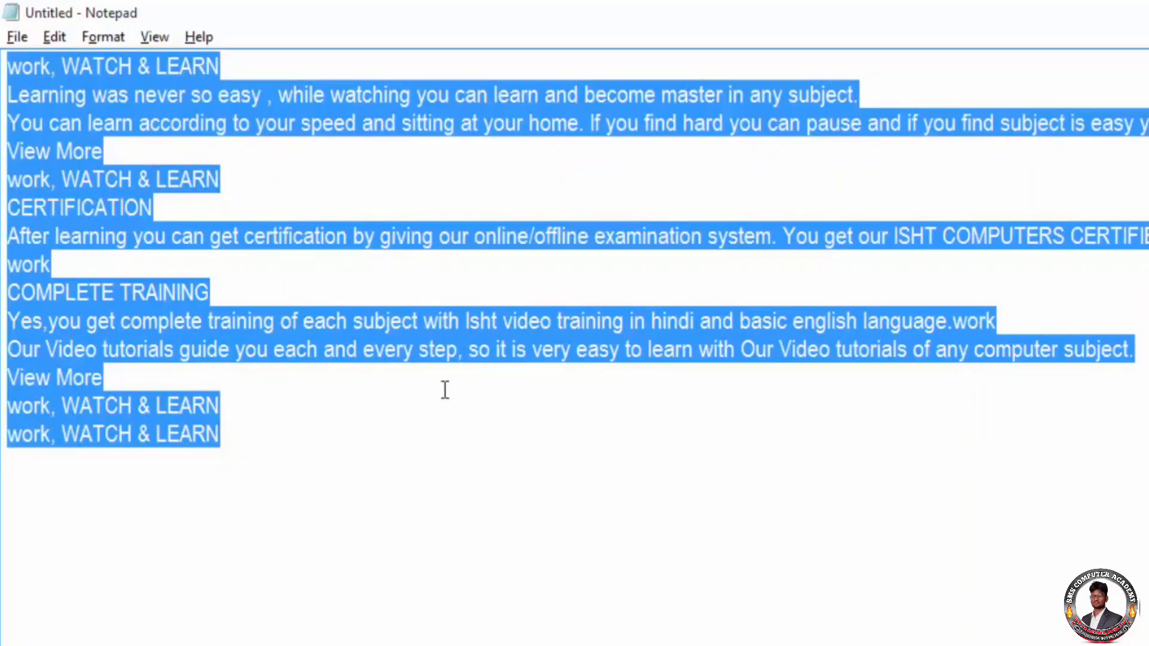
click(567, 494)
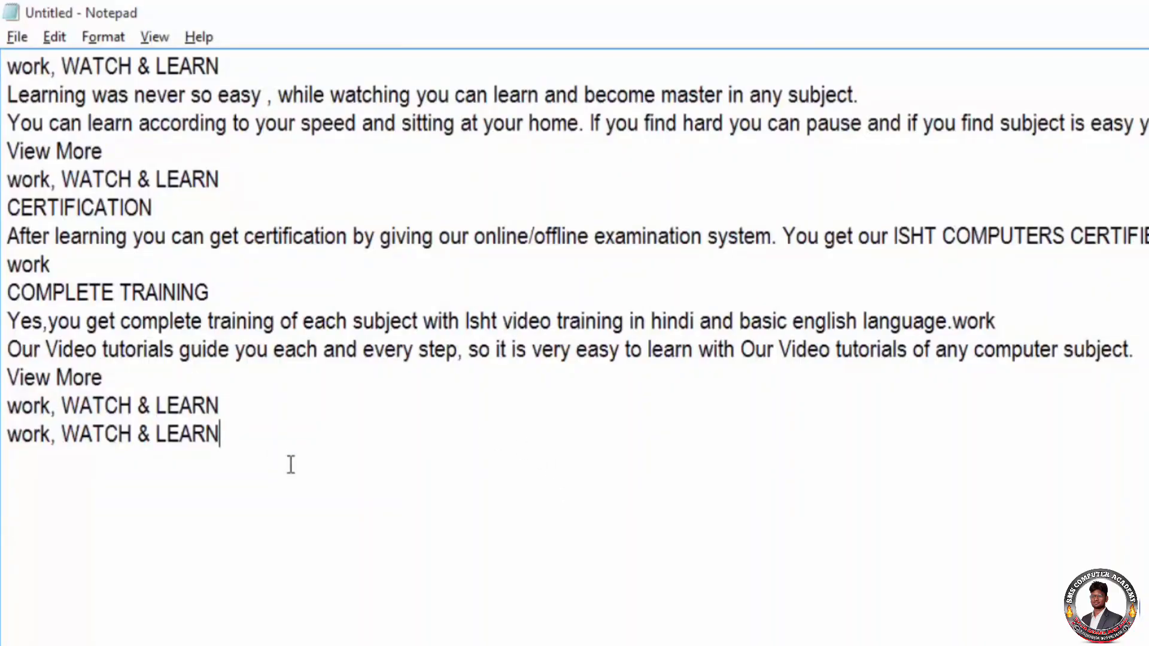
- Select all the text manually from the end of the last line back to the first line, and deselect it
click(234, 438)
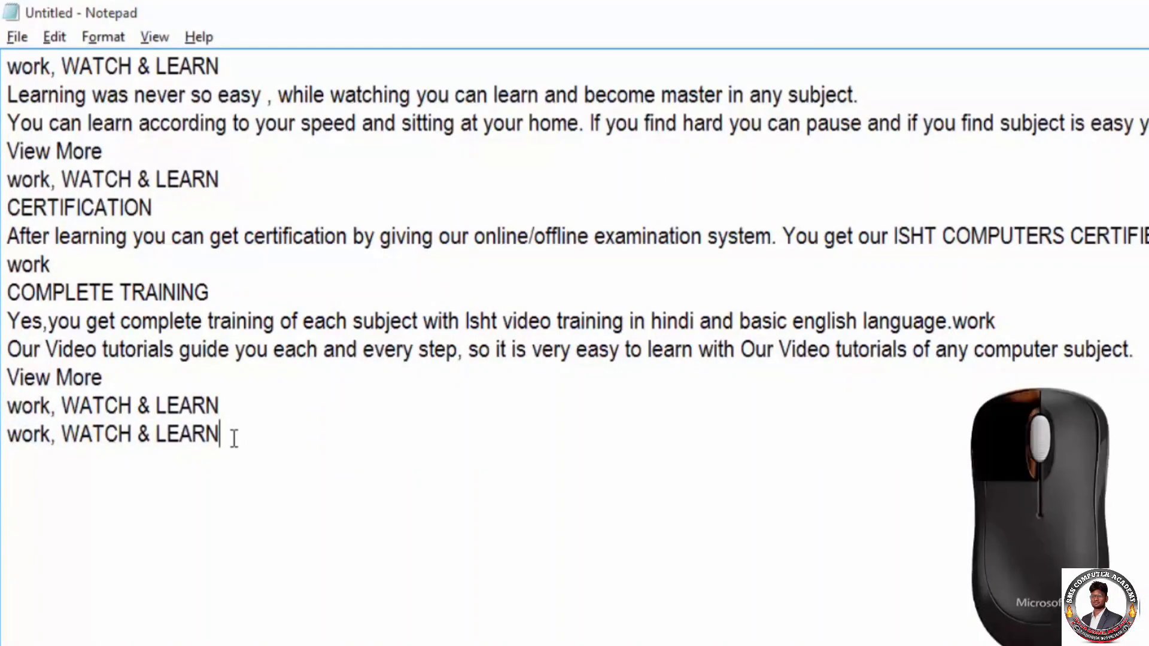
drag(234, 438, 3, 77)
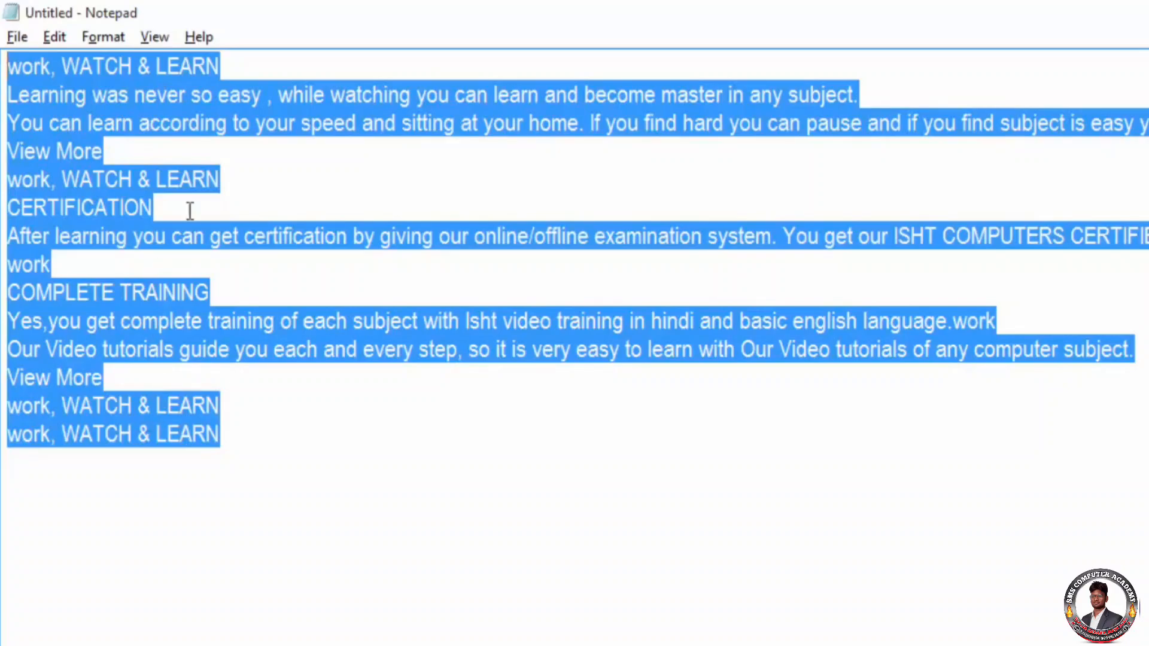
click(282, 455)
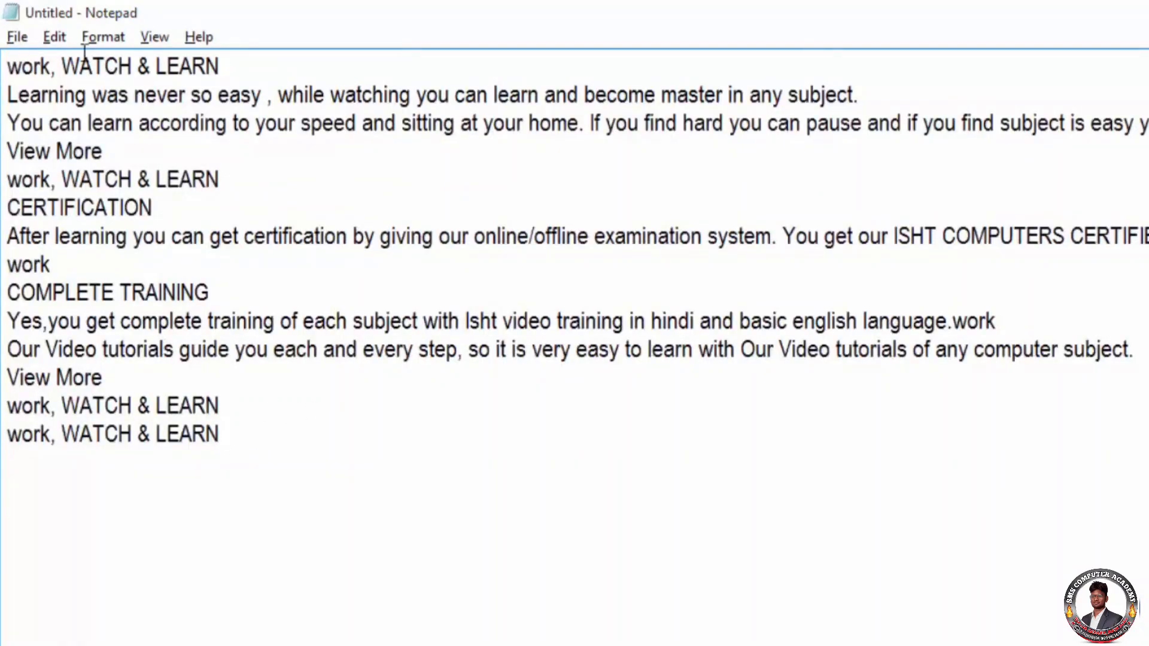
- Leave a blank line below the last line of text and insert the current time and date there with the Time/Date command
click(58, 36)
click(301, 434)
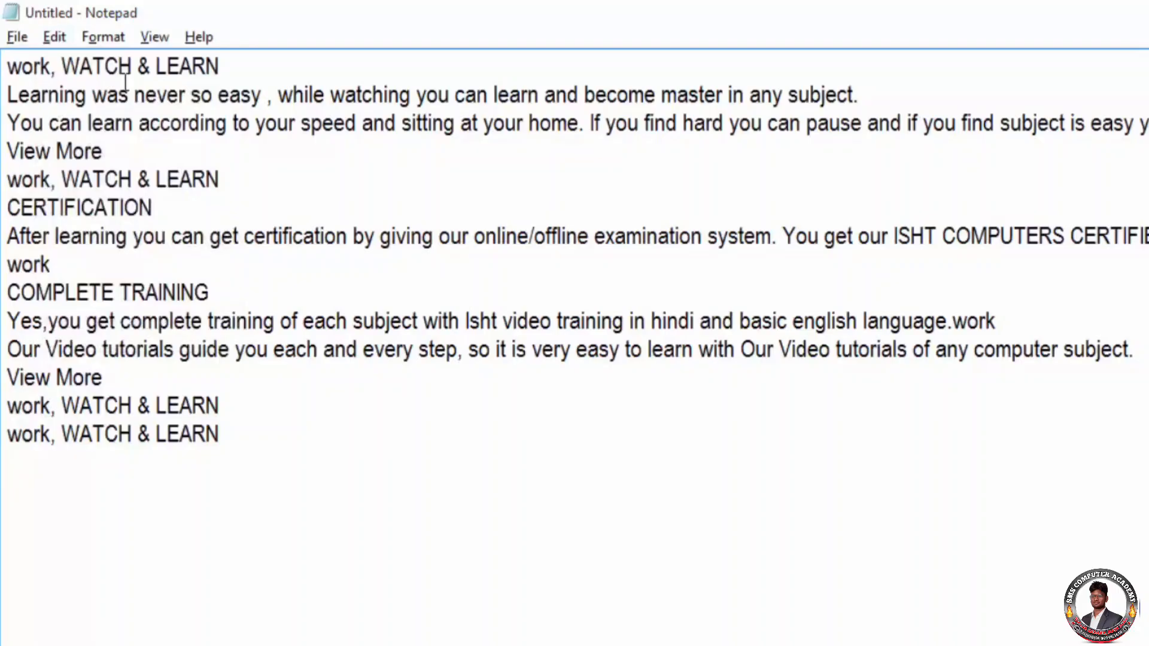
click(62, 42)
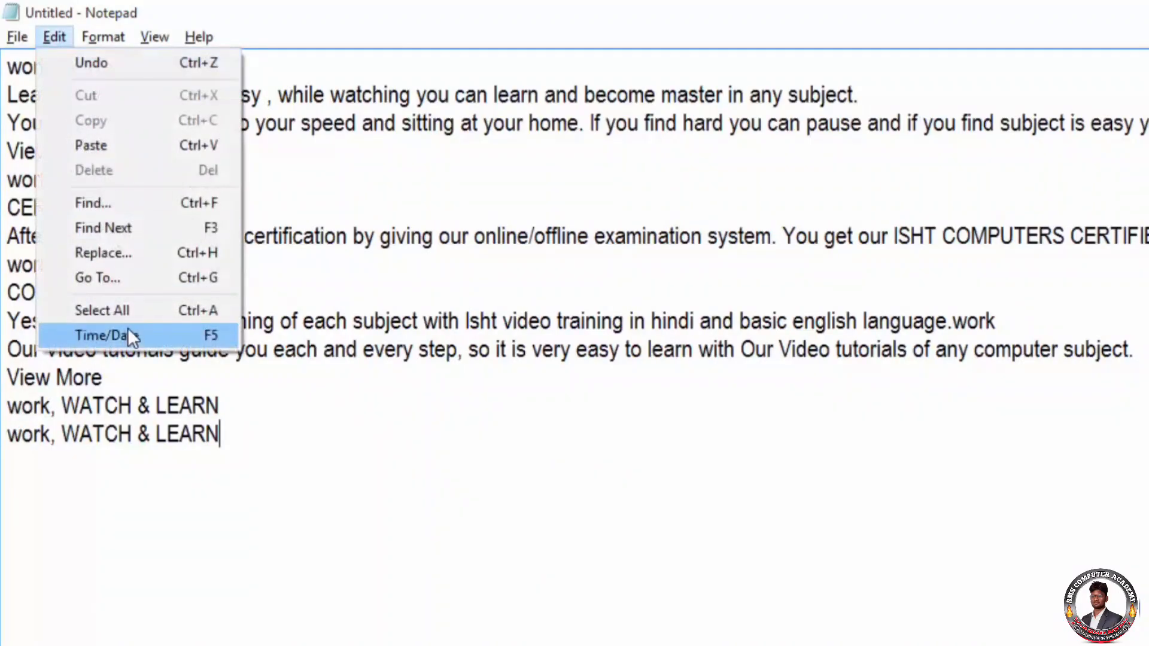
click(326, 436)
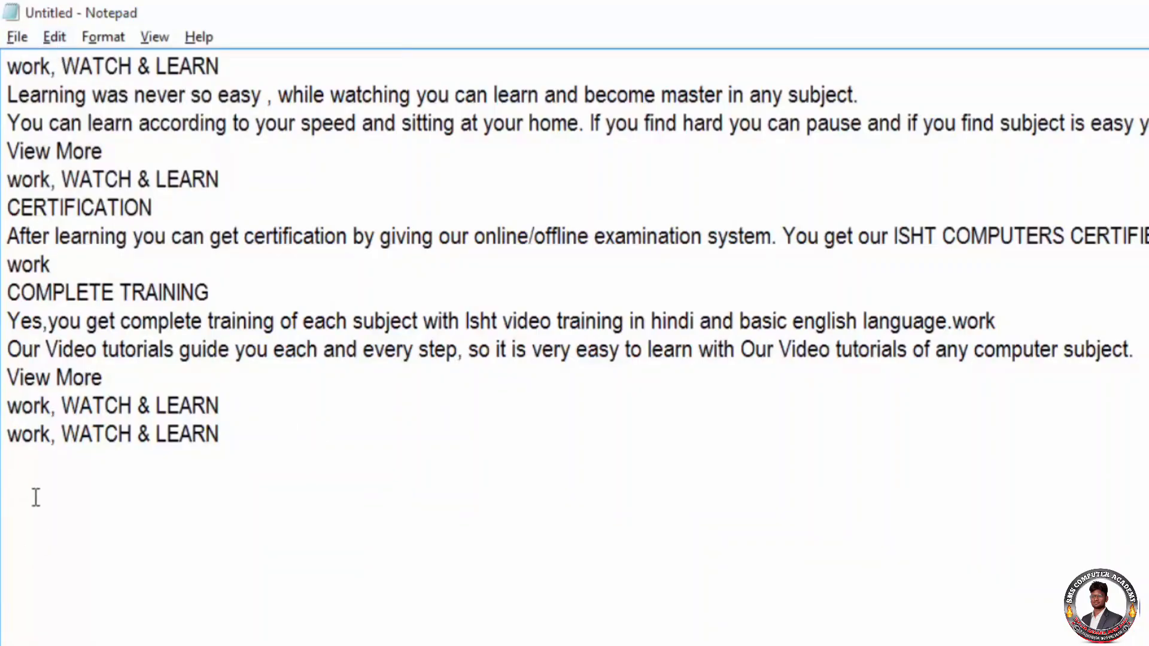
click(43, 40)
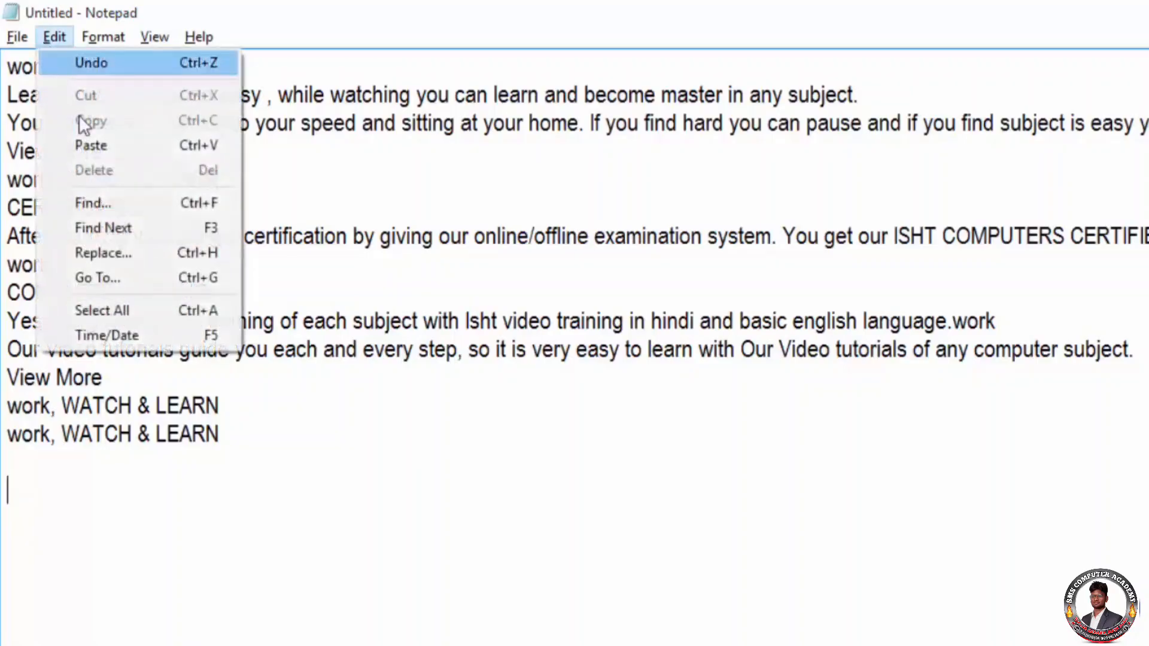
click(128, 336)
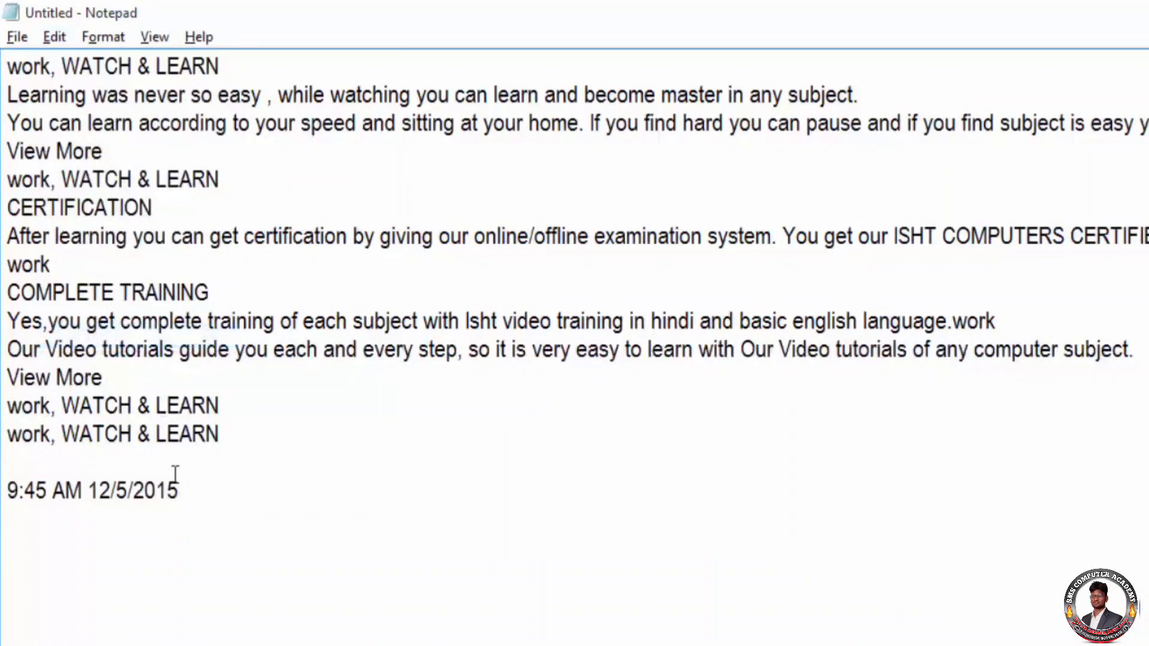
- Add a second time and date stamp below the first one, leaving a blank line between them
drag(7, 491, 20, 491)
click(87, 494)
click(218, 505)
key(Return)
key(Return)
key(F5)
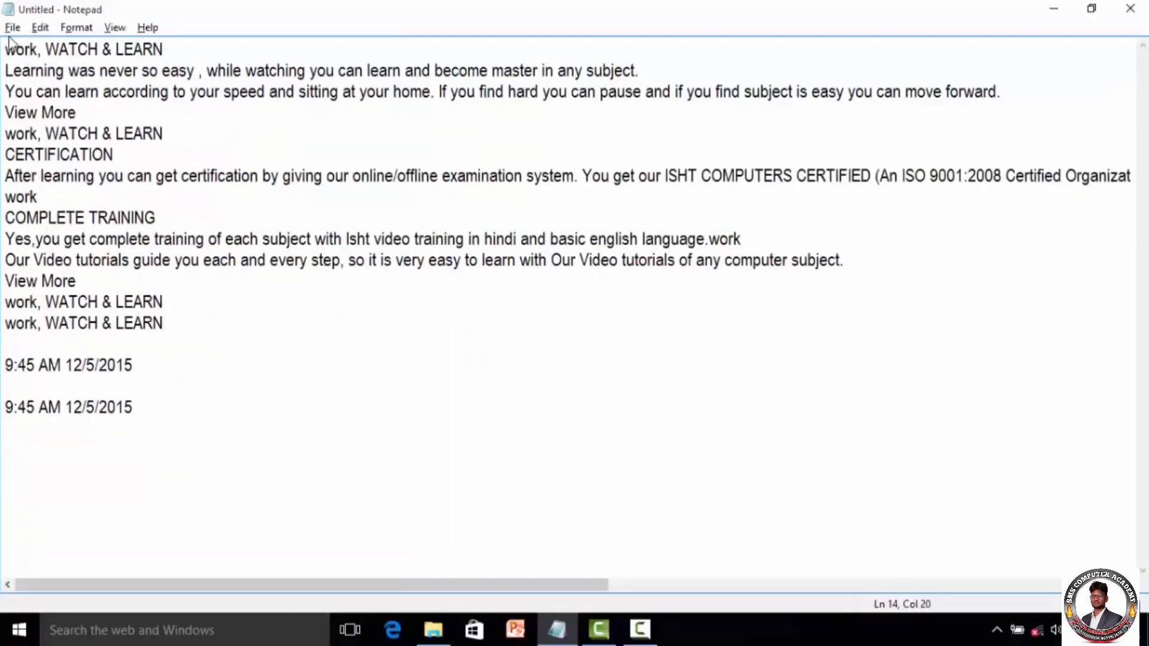
- Save the document in the Documents folder as mytext, with the file type Text Documents (*.txt)
click(9, 33)
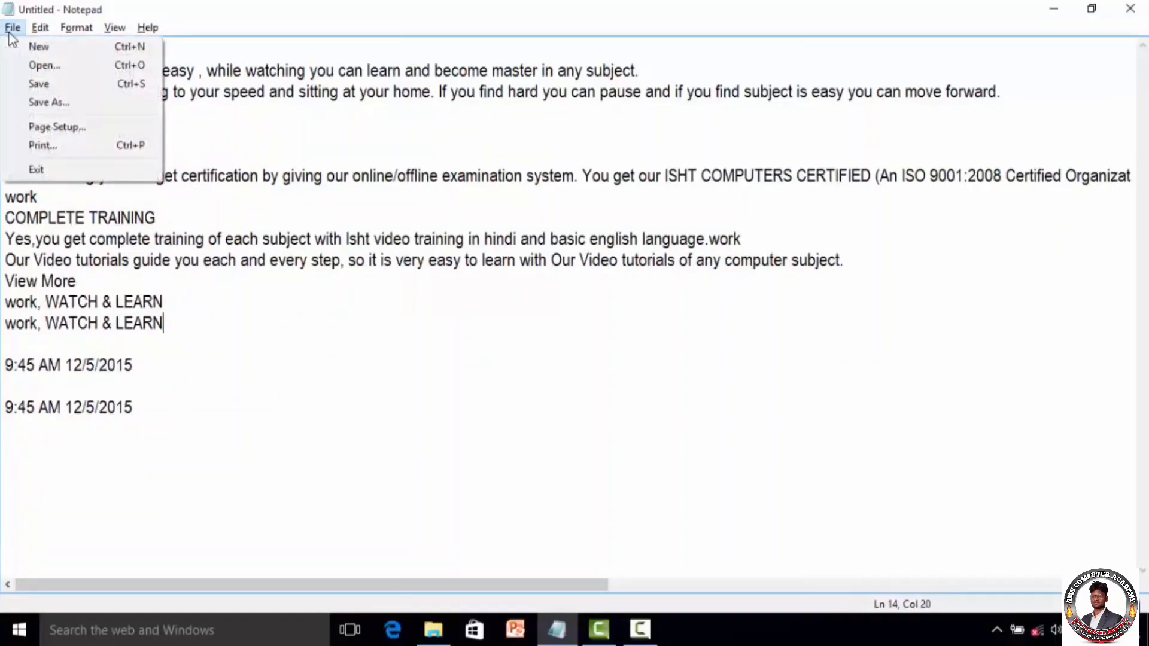
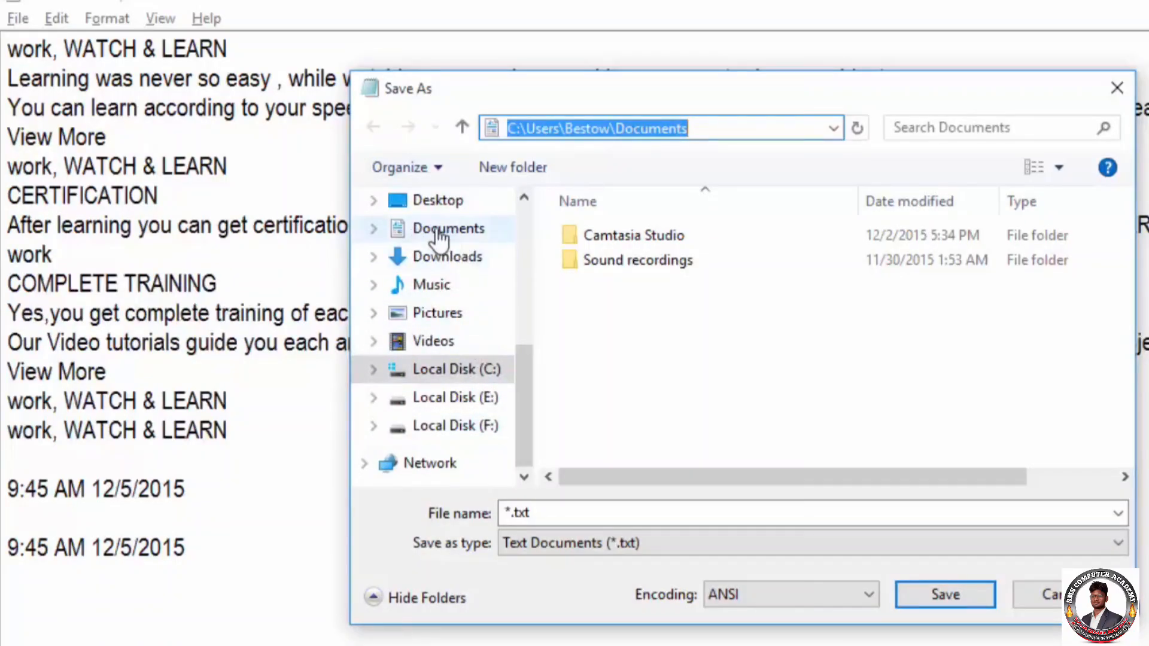
click(439, 235)
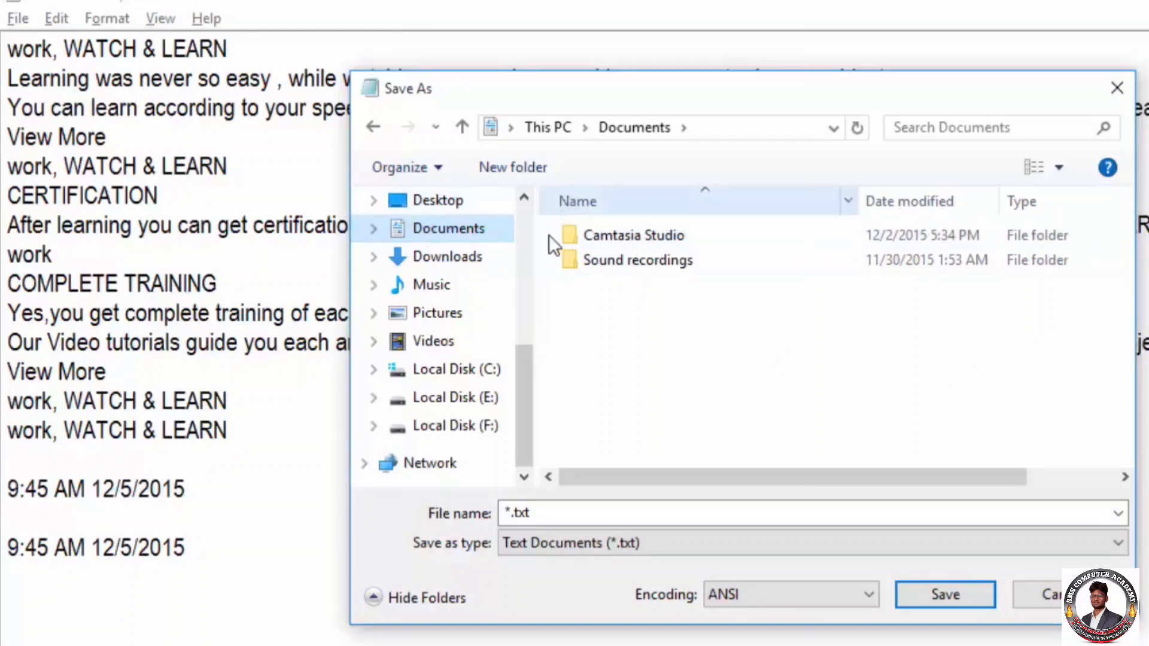
click(584, 376)
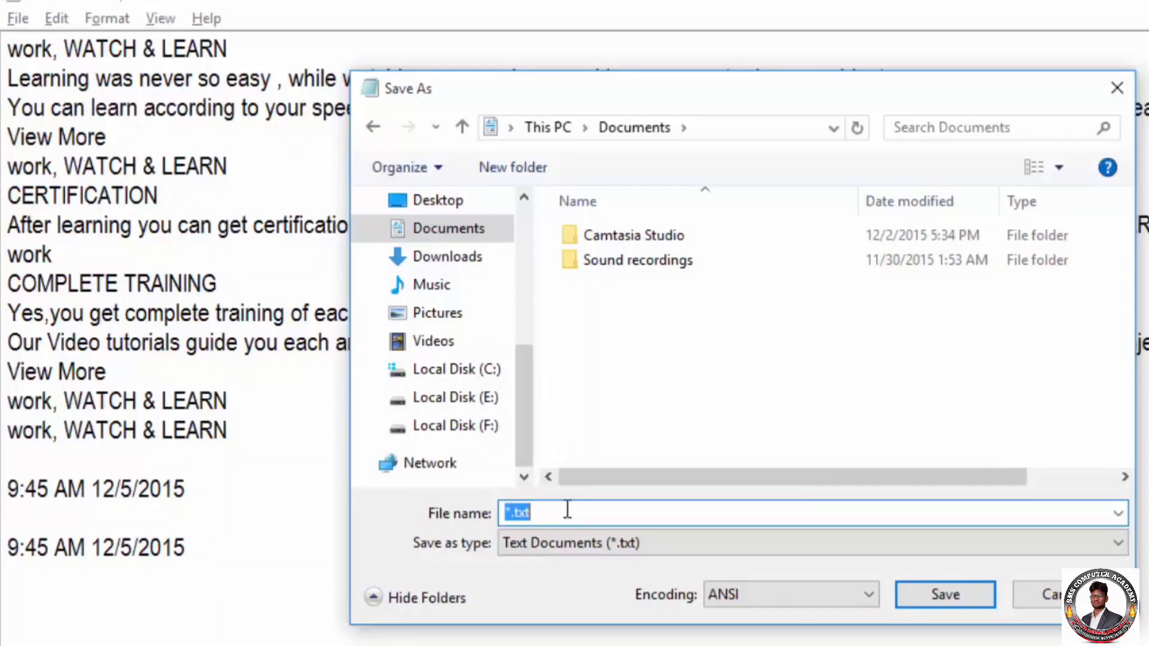
text(mytext)
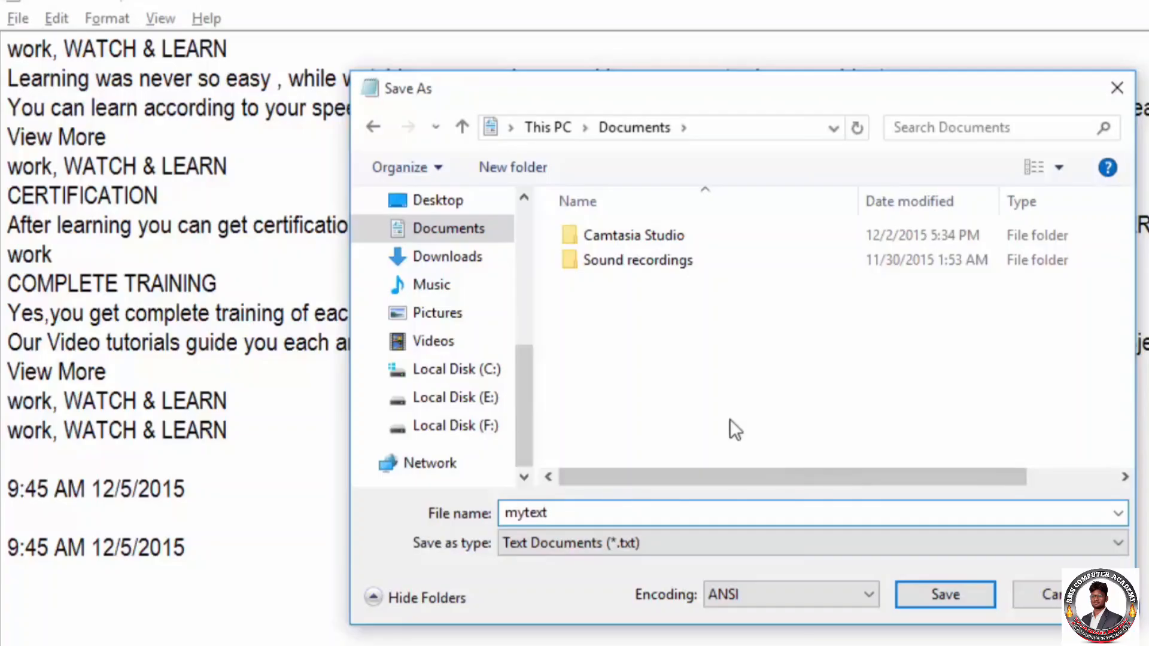
click(559, 544)
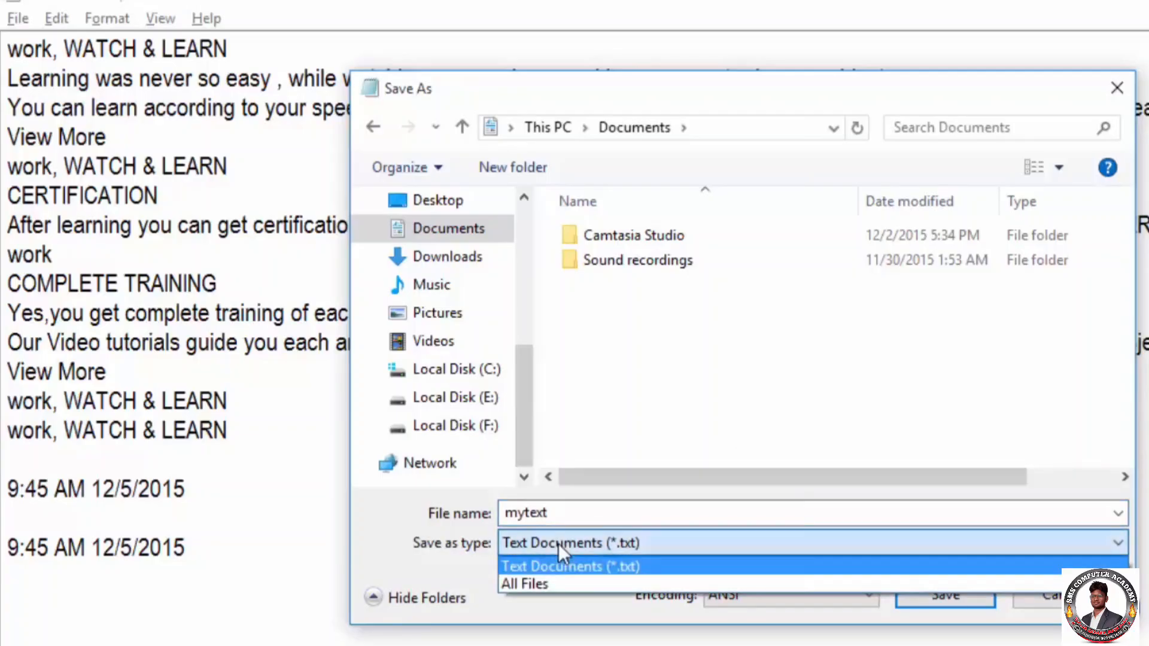
click(613, 566)
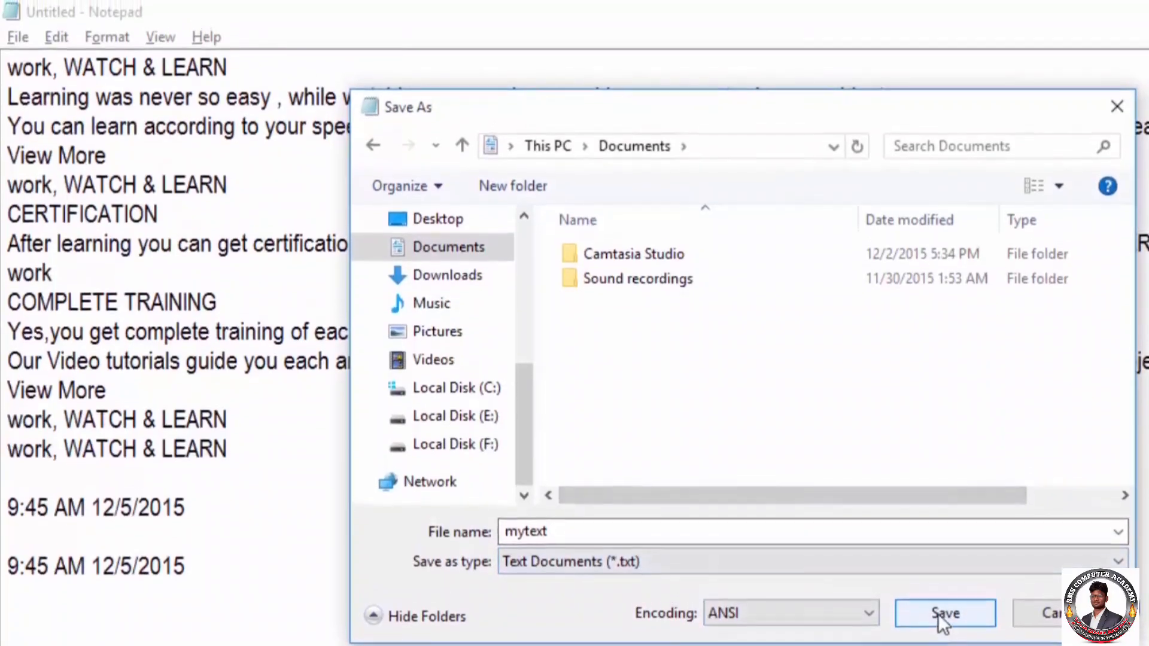
click(943, 618)
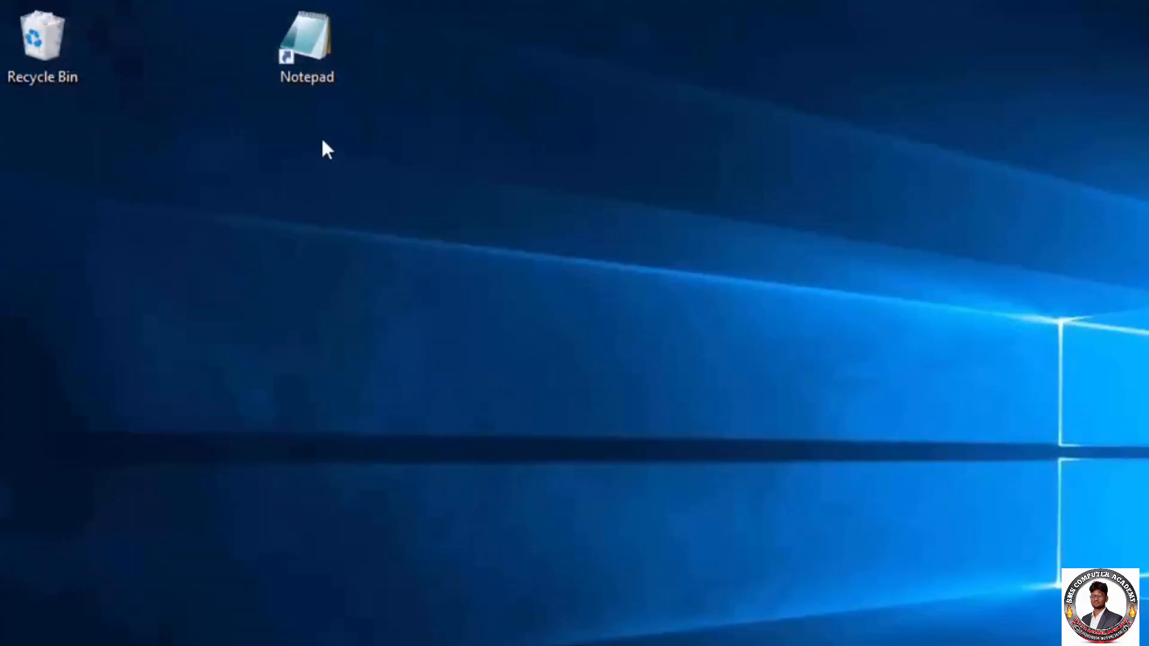
- Launch Notepad from the desktop and open the mytext file from the Documents folder
double_click(316, 41)
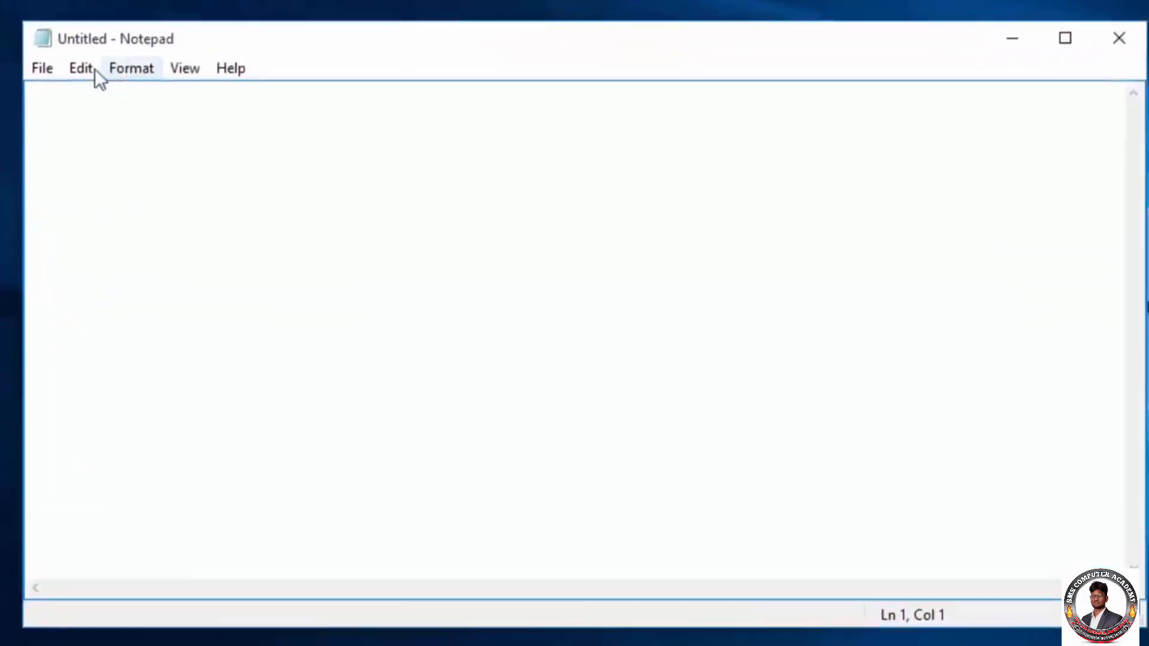
click(133, 145)
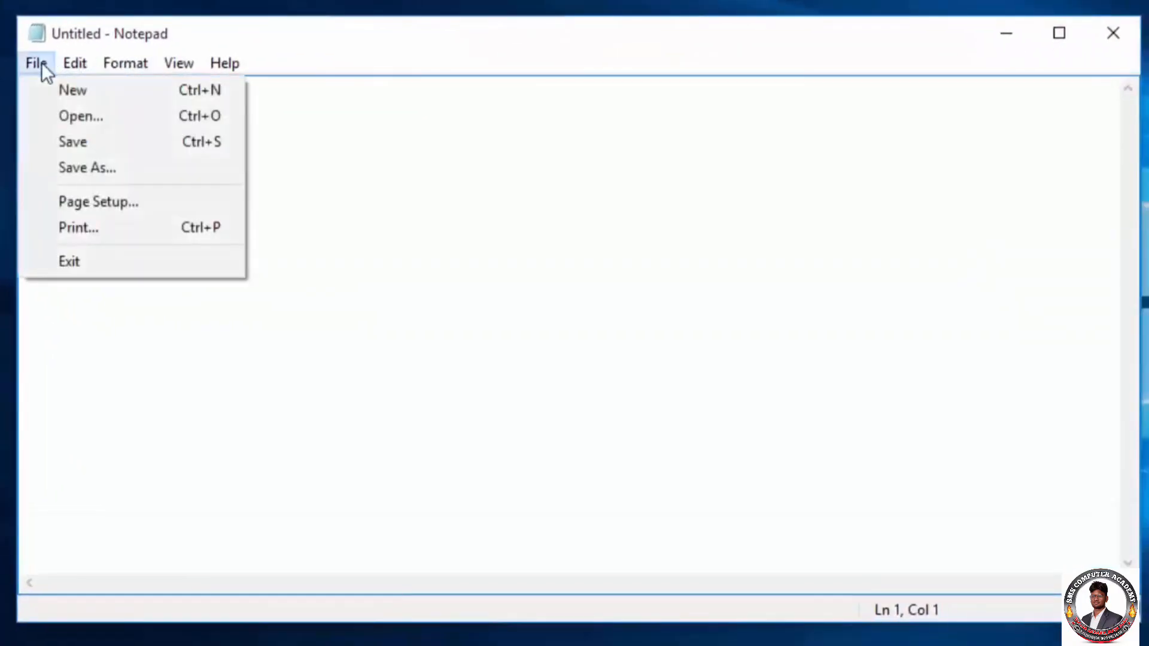
click(57, 117)
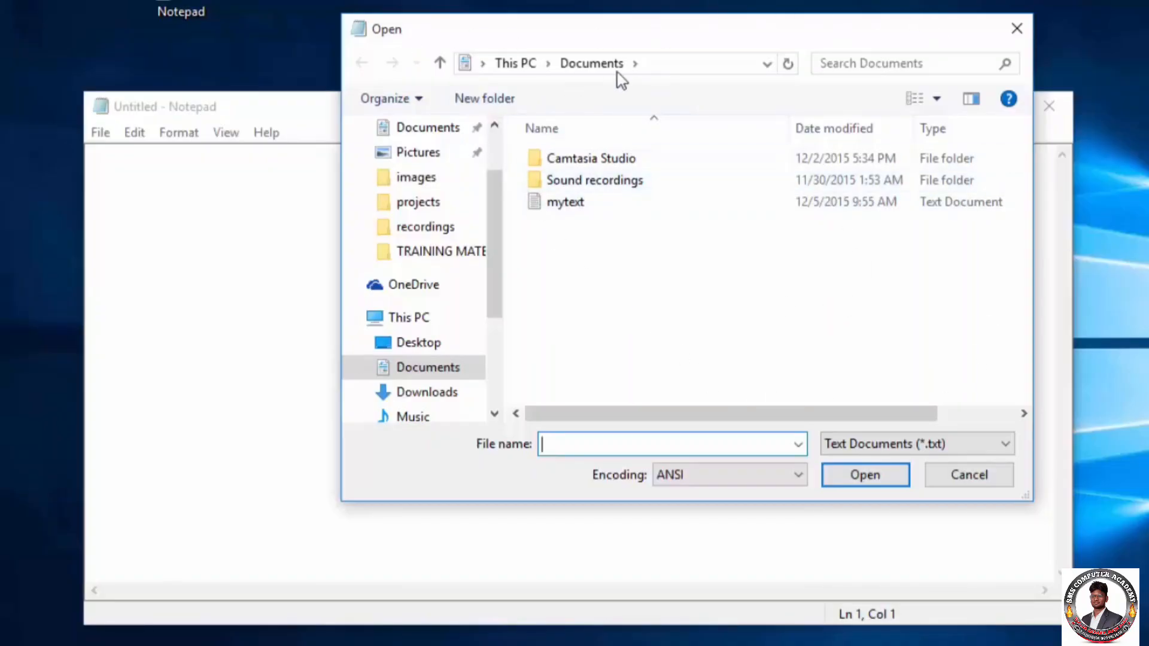
click(677, 67)
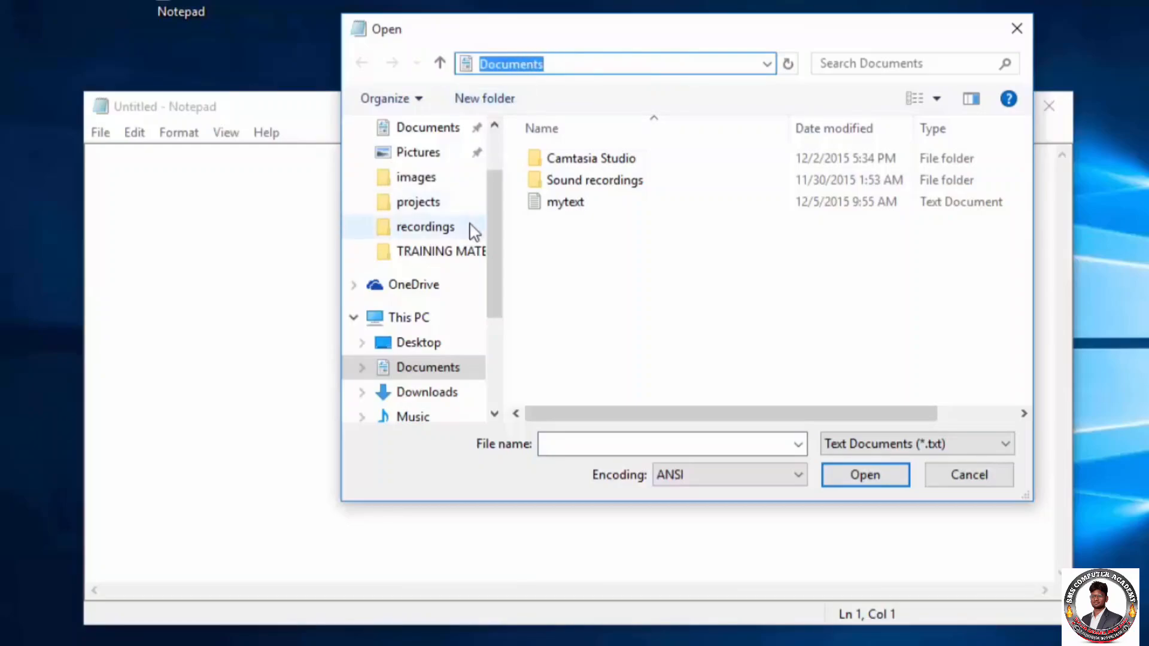
drag(497, 242, 489, 288)
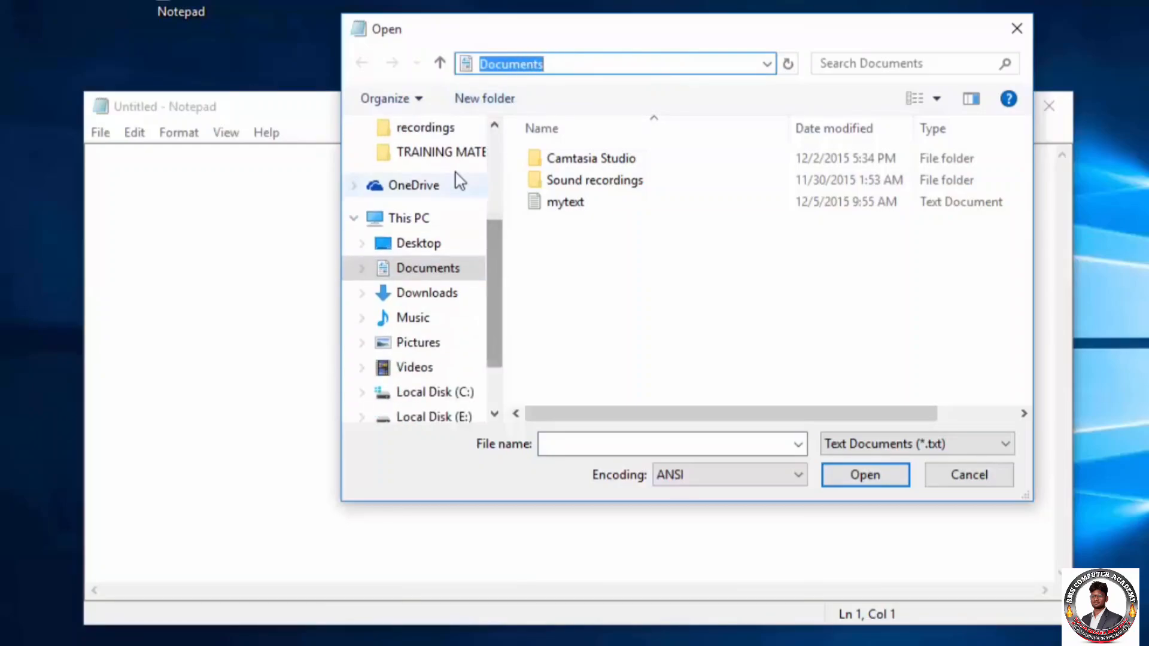
click(422, 273)
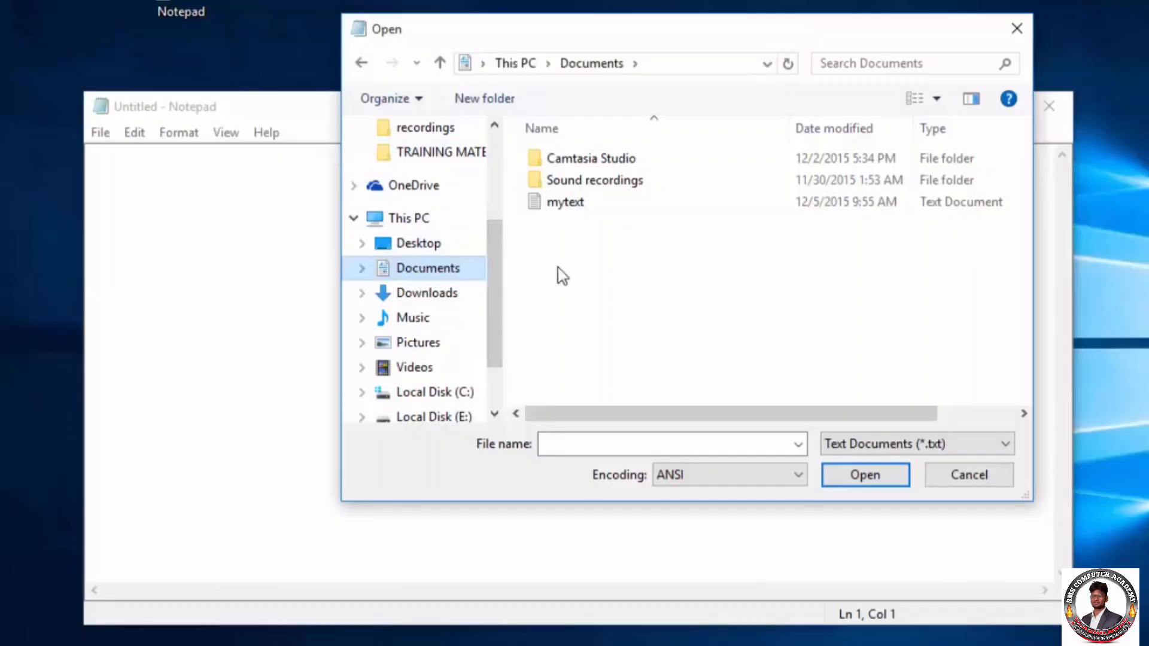
click(554, 209)
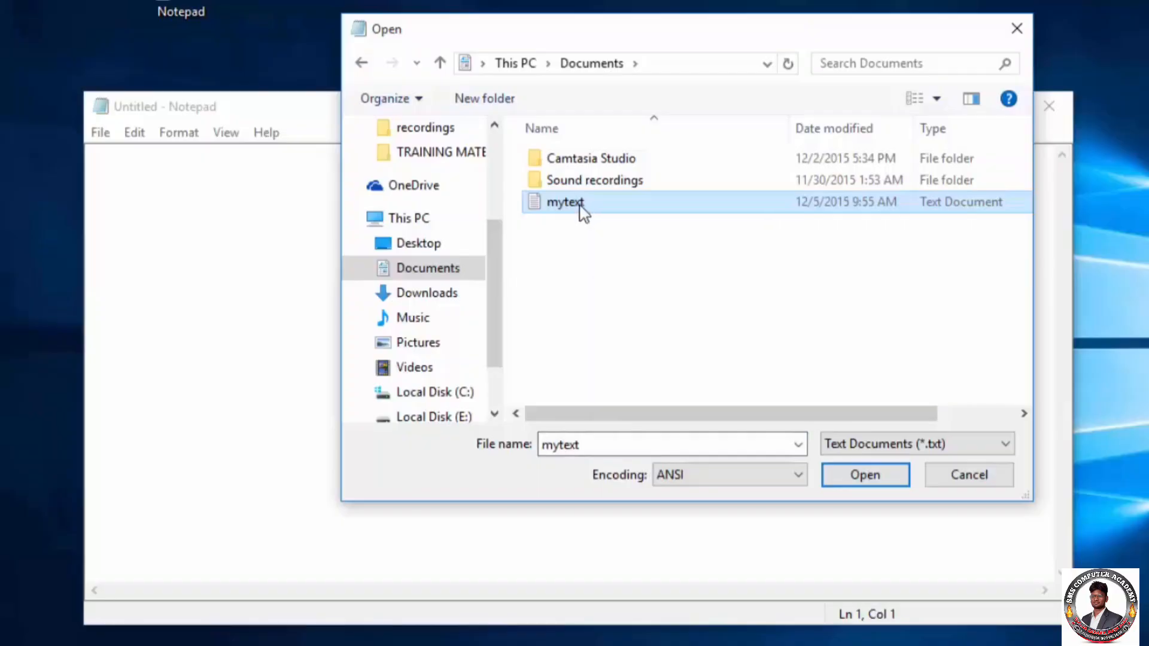
click(841, 484)
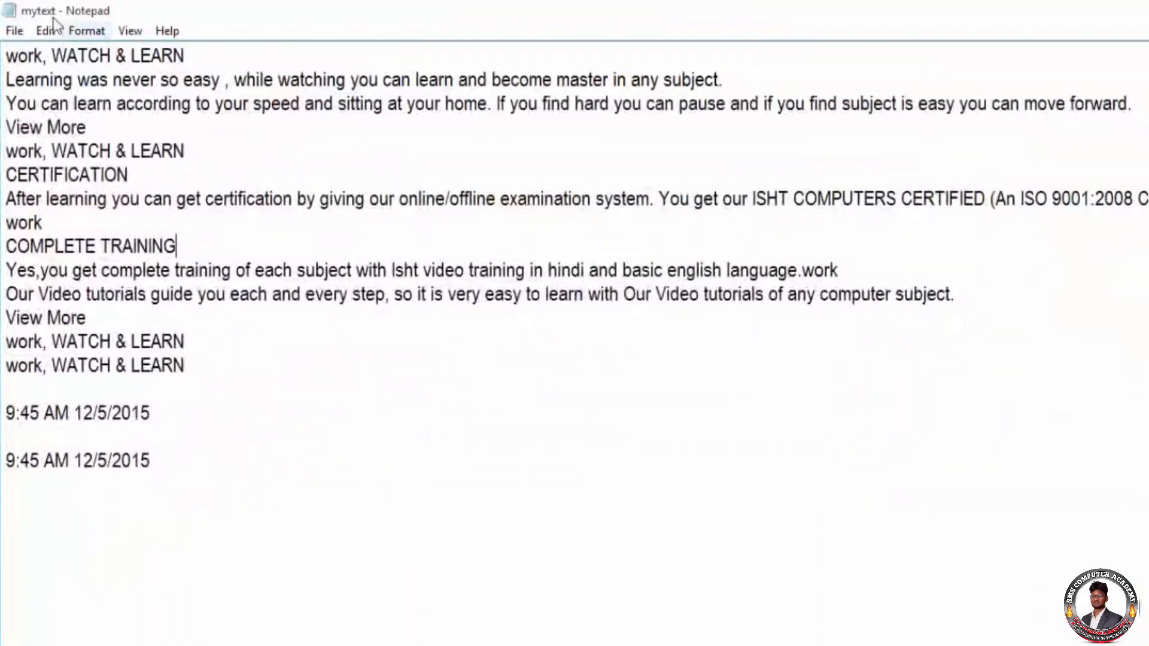
- Save a copy of the document under the new name mytextone in the Documents folder
click(18, 31)
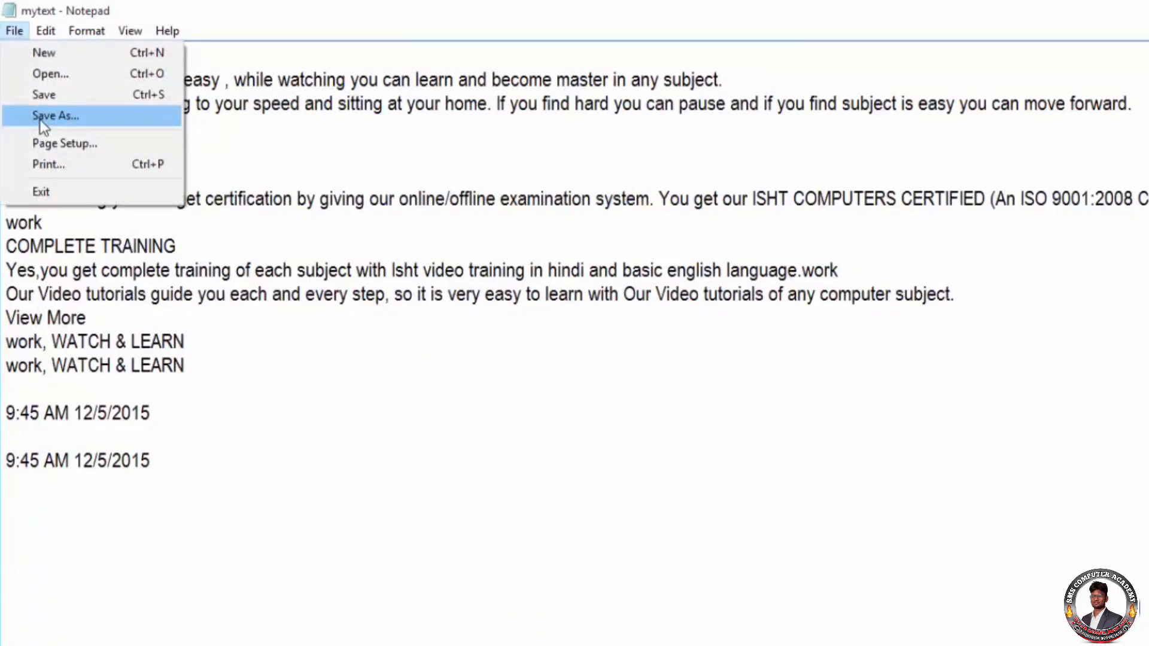
click(41, 120)
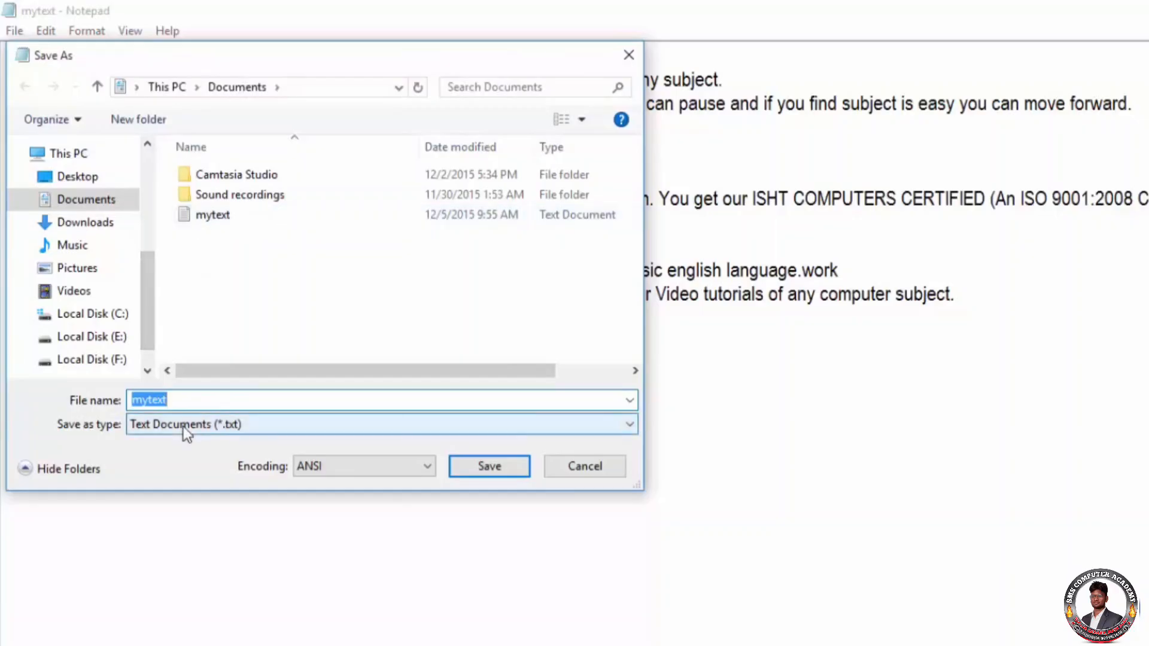
click(181, 405)
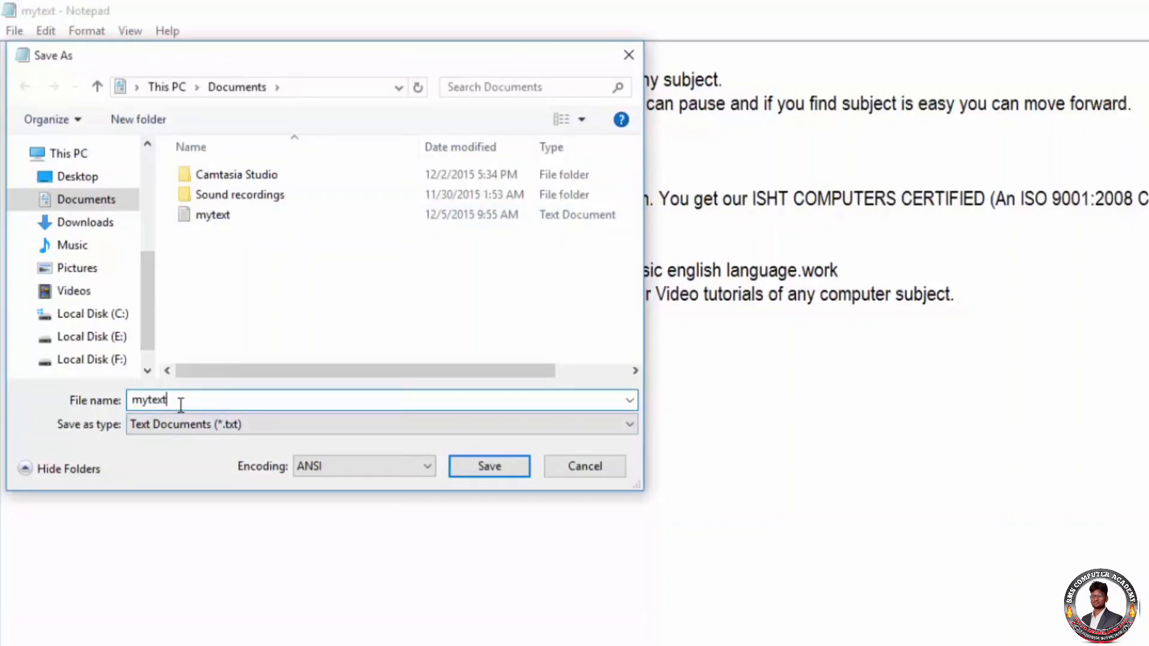
text(one)
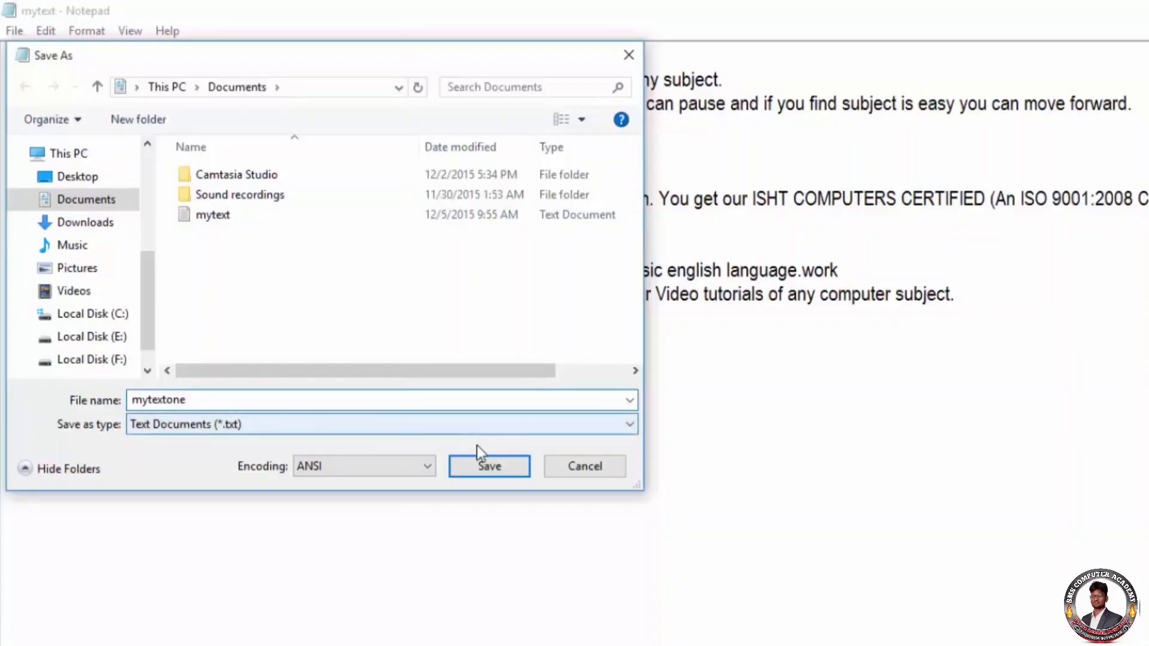
click(489, 466)
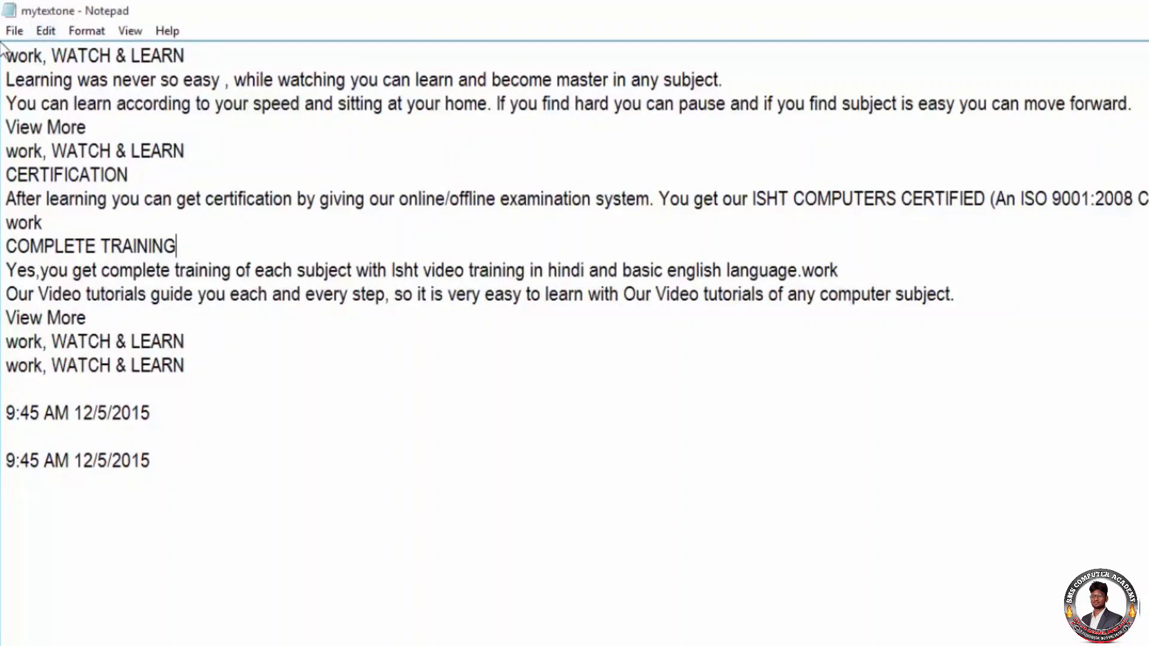
- Check the saved text files in the Documents folder without opening any of them
click(15, 31)
click(21, 73)
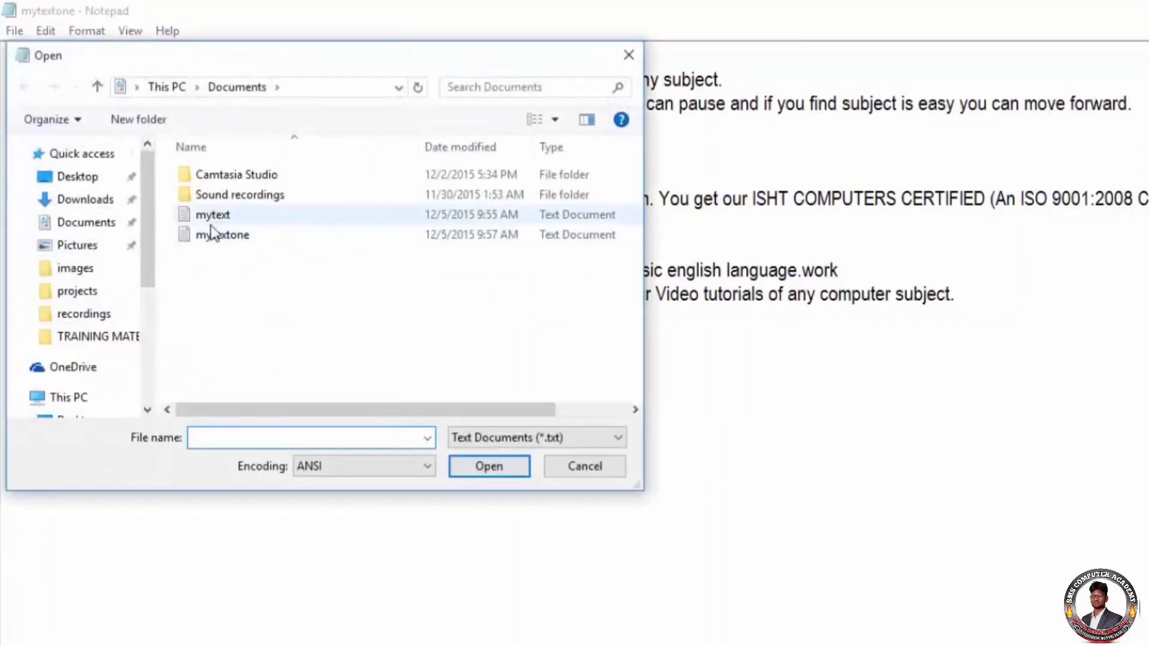
click(575, 476)
- Start a new blank document and reopen the mytext file from the Documents folder
click(15, 32)
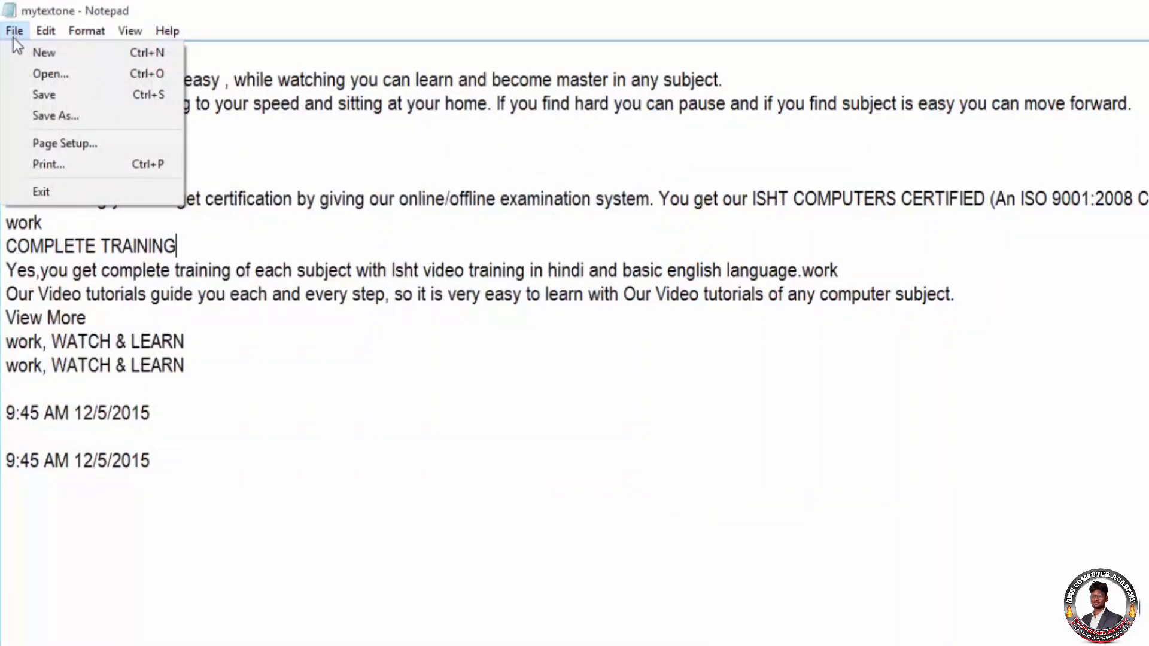
click(42, 53)
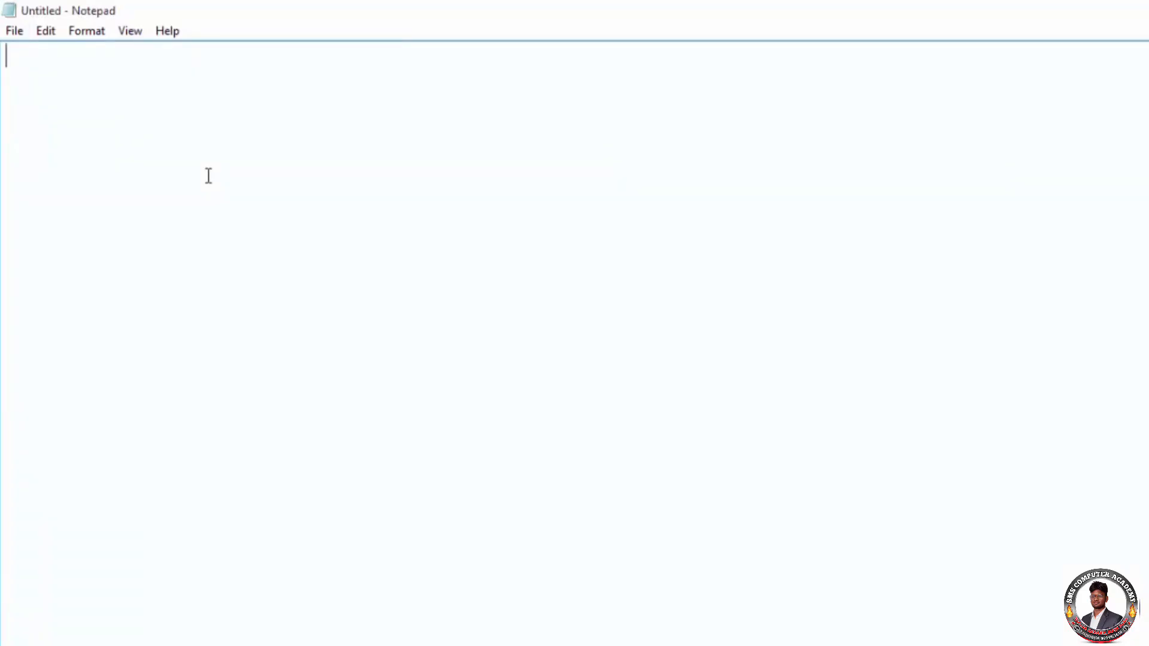
click(15, 31)
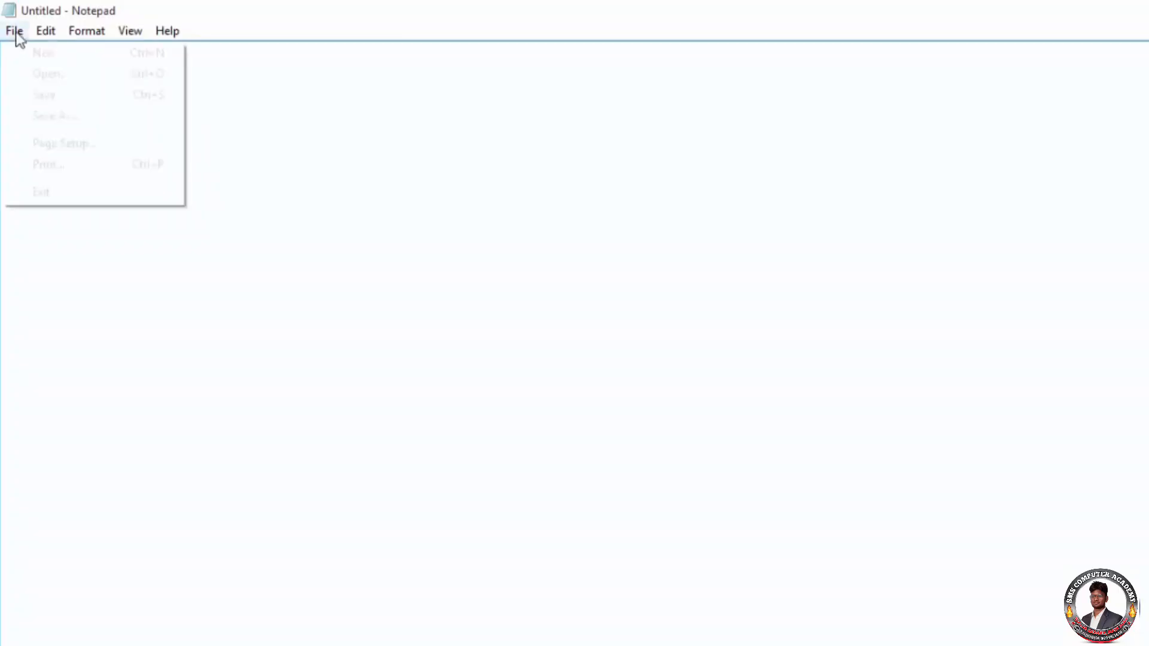
click(44, 79)
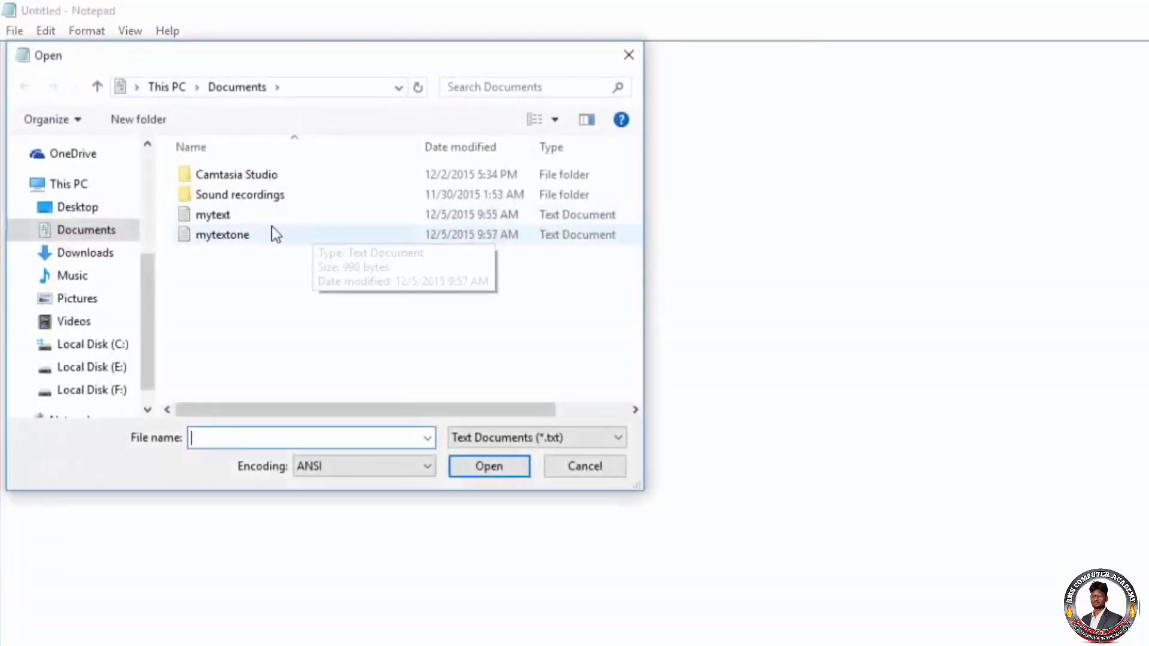
click(237, 217)
double_click(236, 217)
- Set up the page as A4 landscape with a 2-inch left margin, the header "this is header" and the footer "this is footer"
click(14, 31)
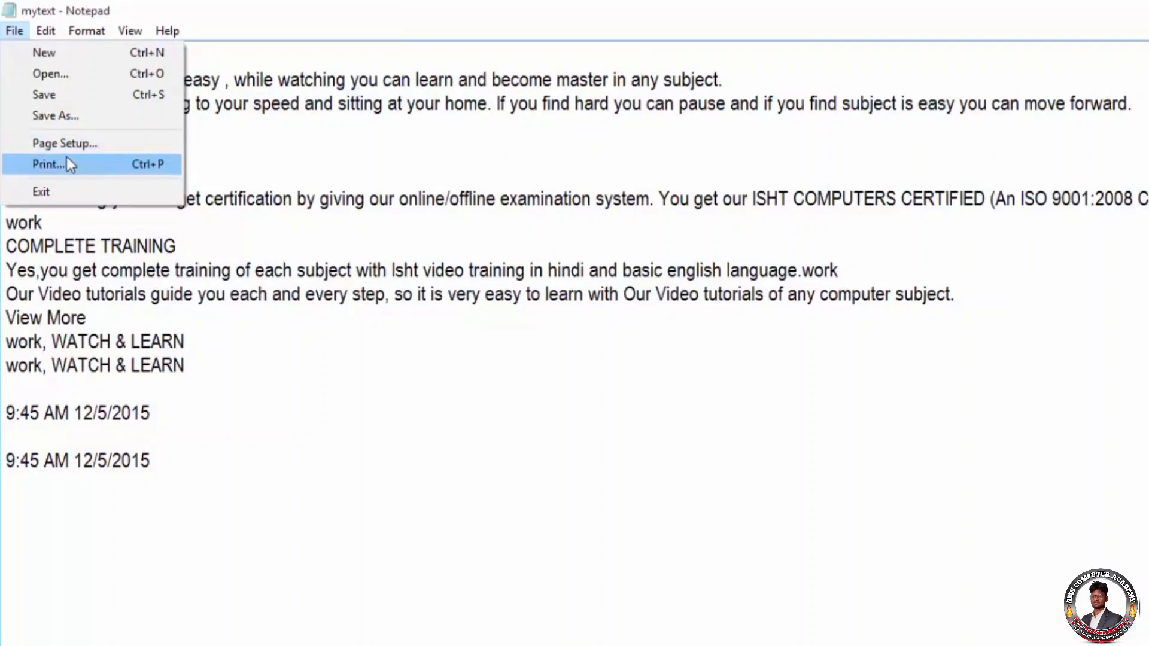
key(Escape)
click(14, 30)
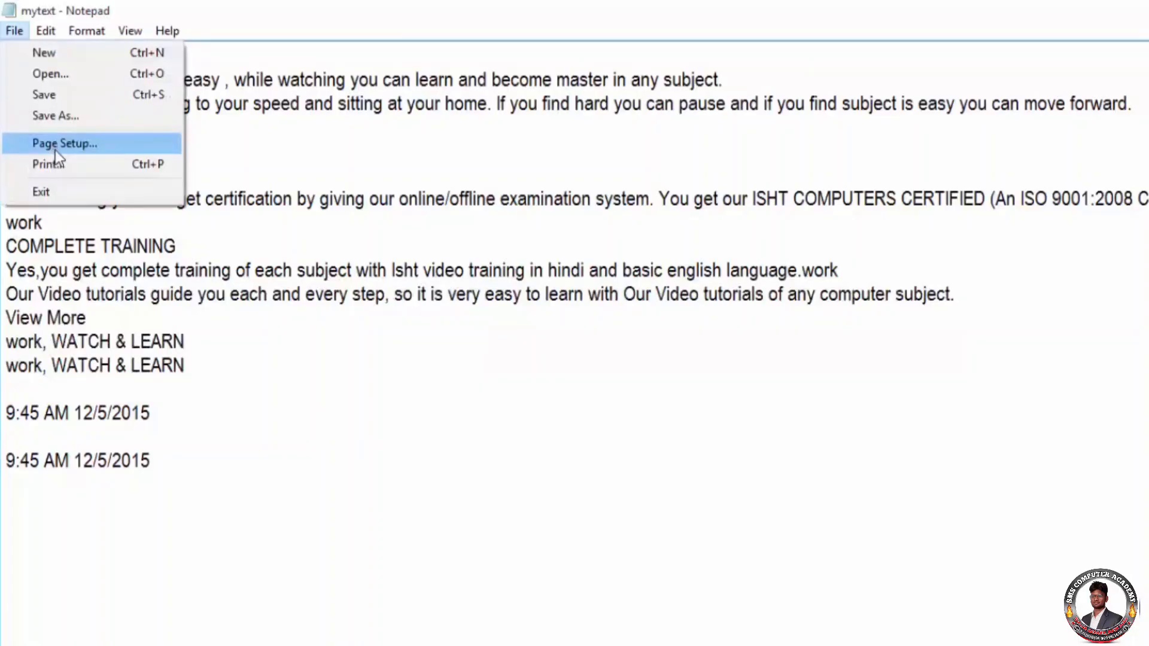
click(55, 150)
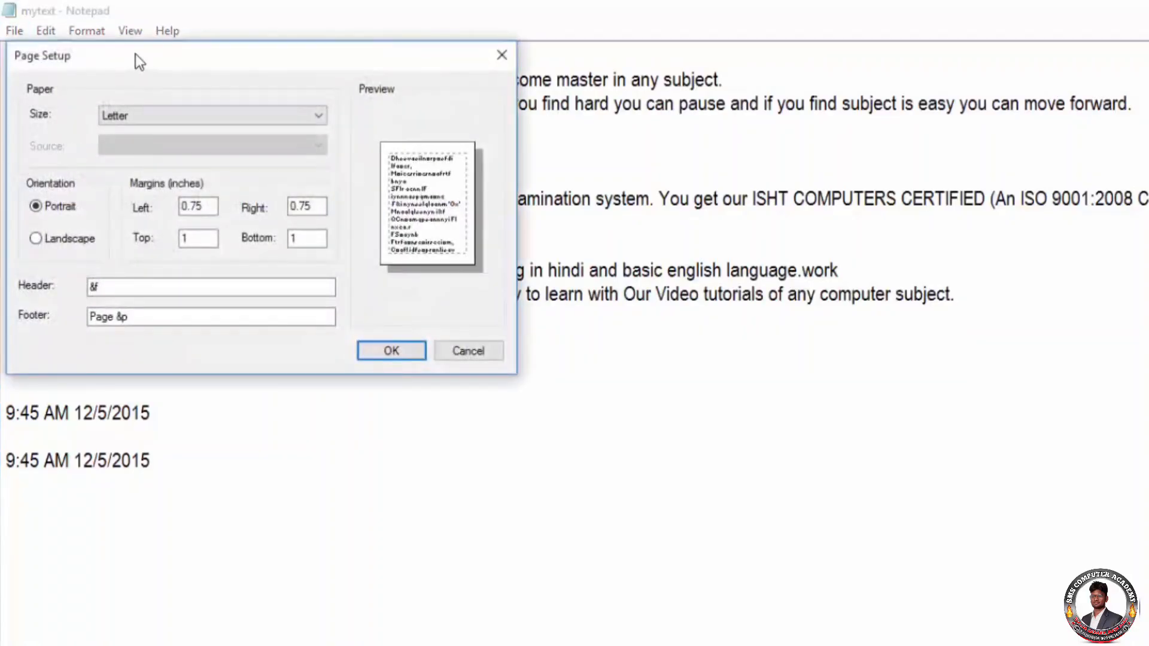
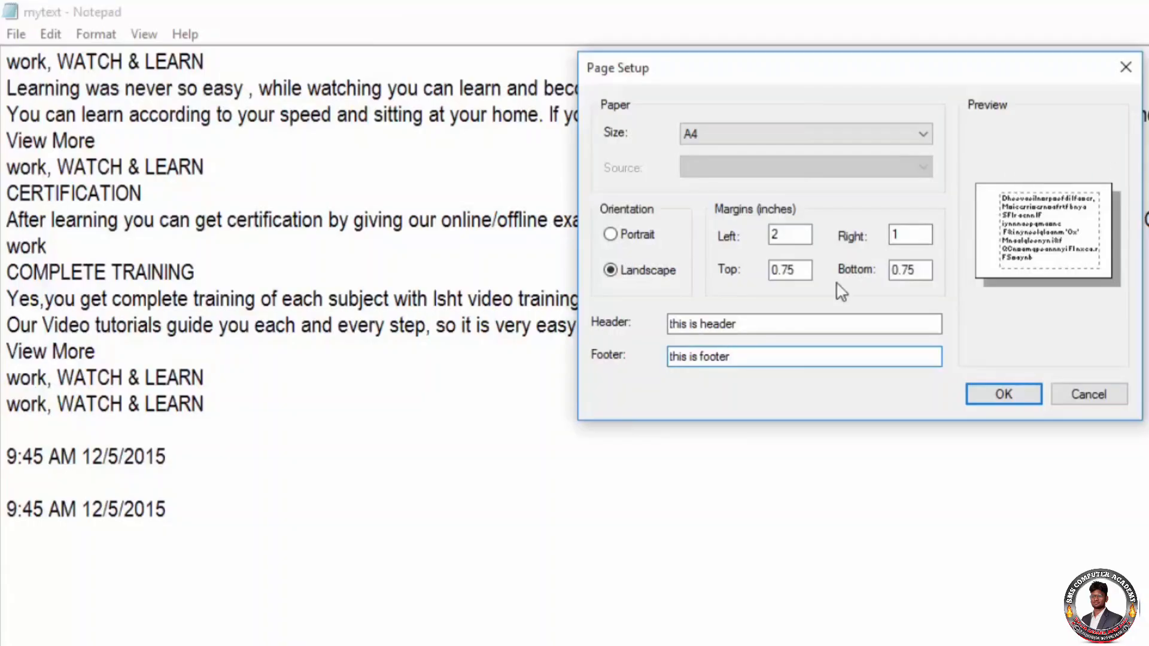
drag(768, 325, 638, 317)
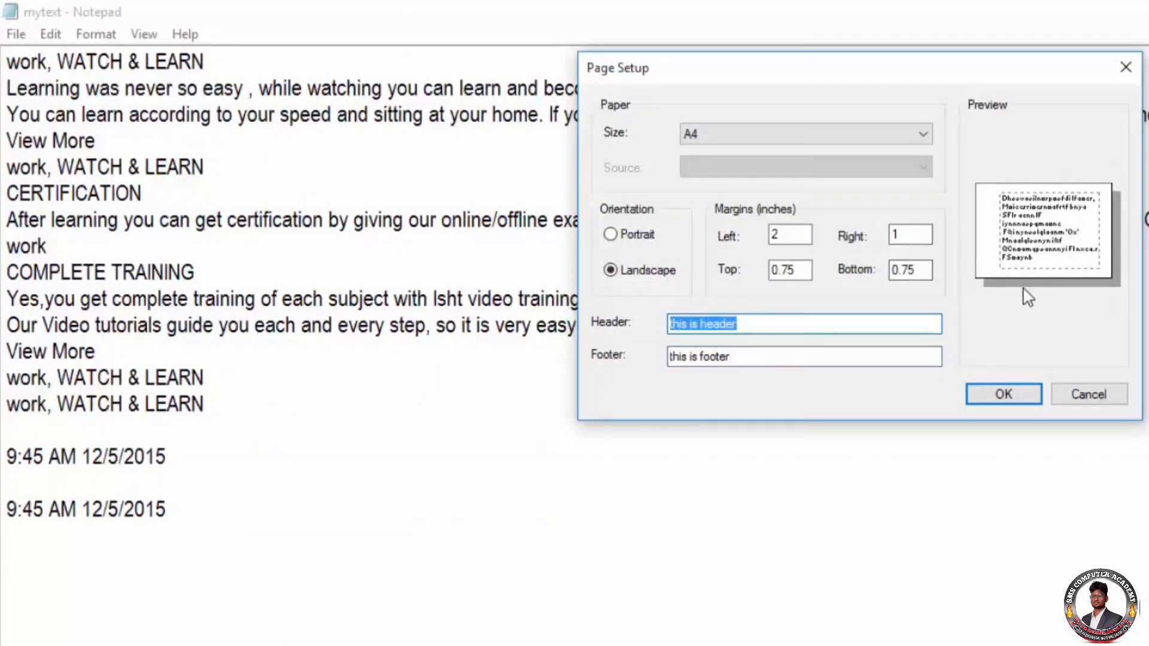
drag(816, 354, 597, 356)
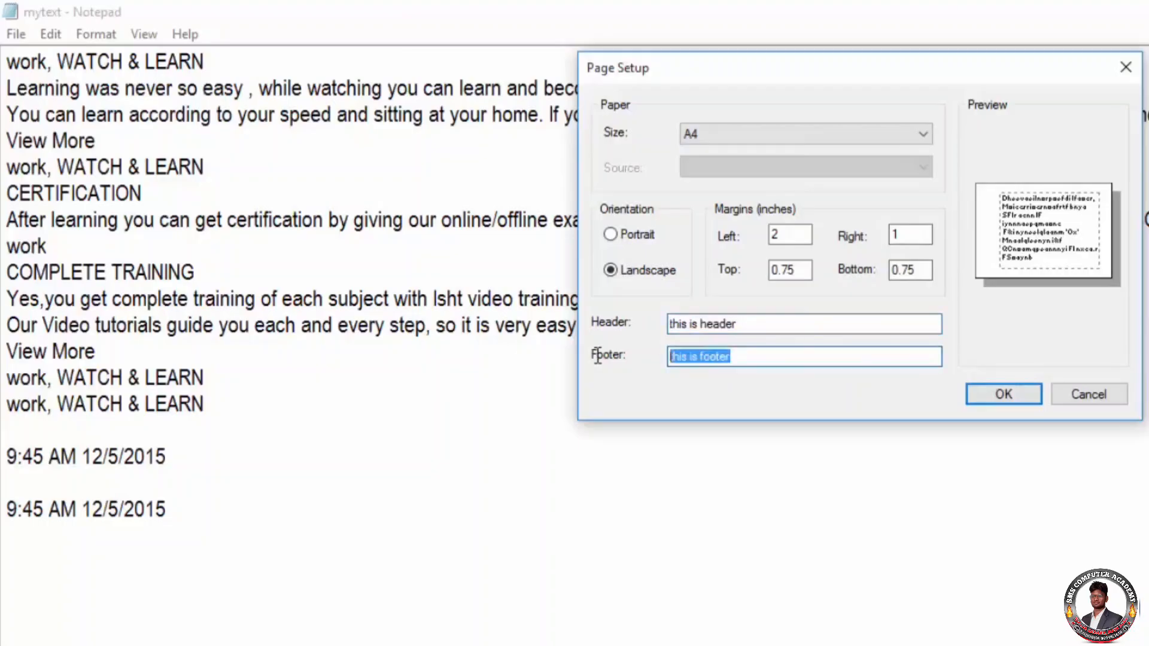
click(1001, 395)
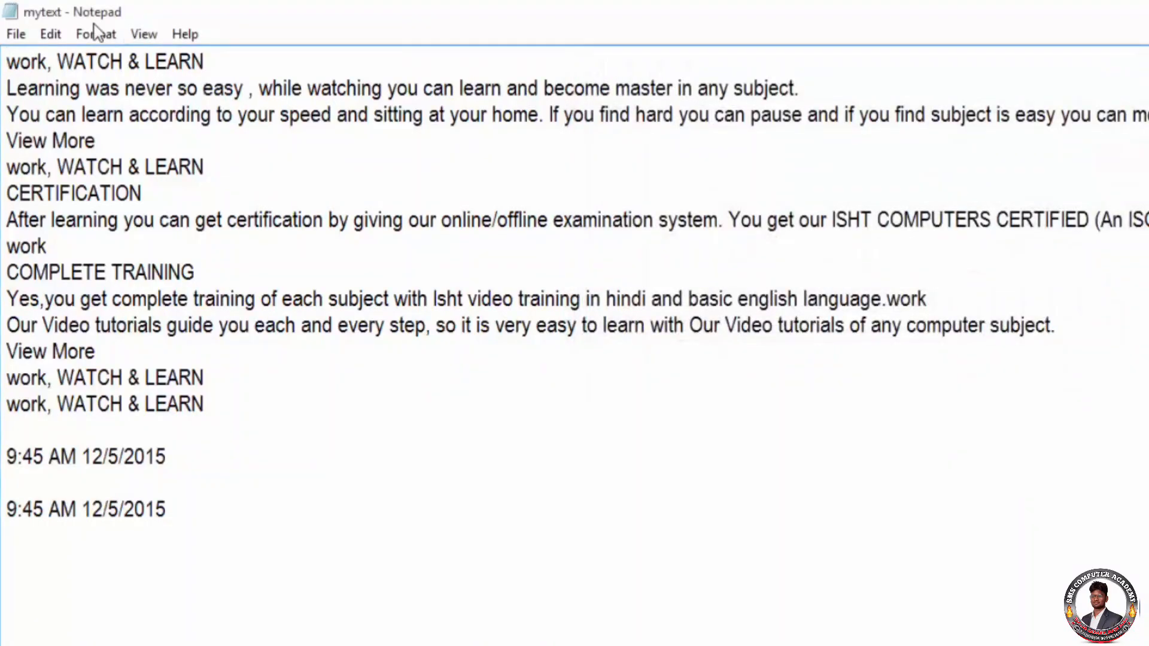
- Examine the print options and try the Portrait orientation in the Microsoft Print to PDF preferences without printing
click(12, 27)
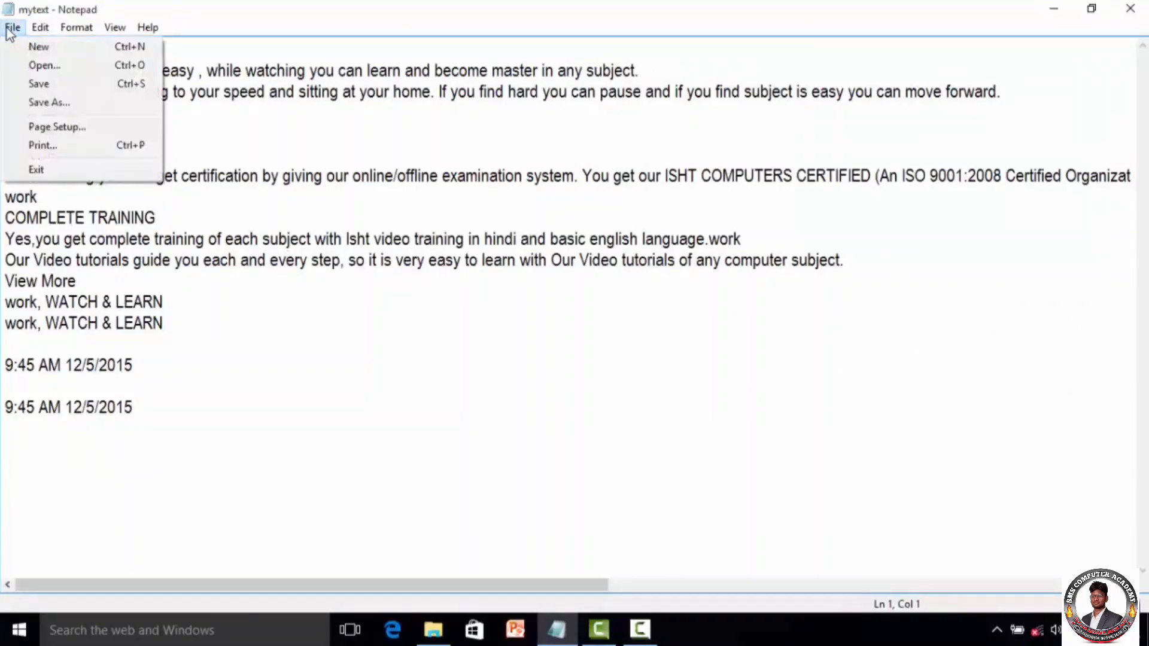
click(39, 150)
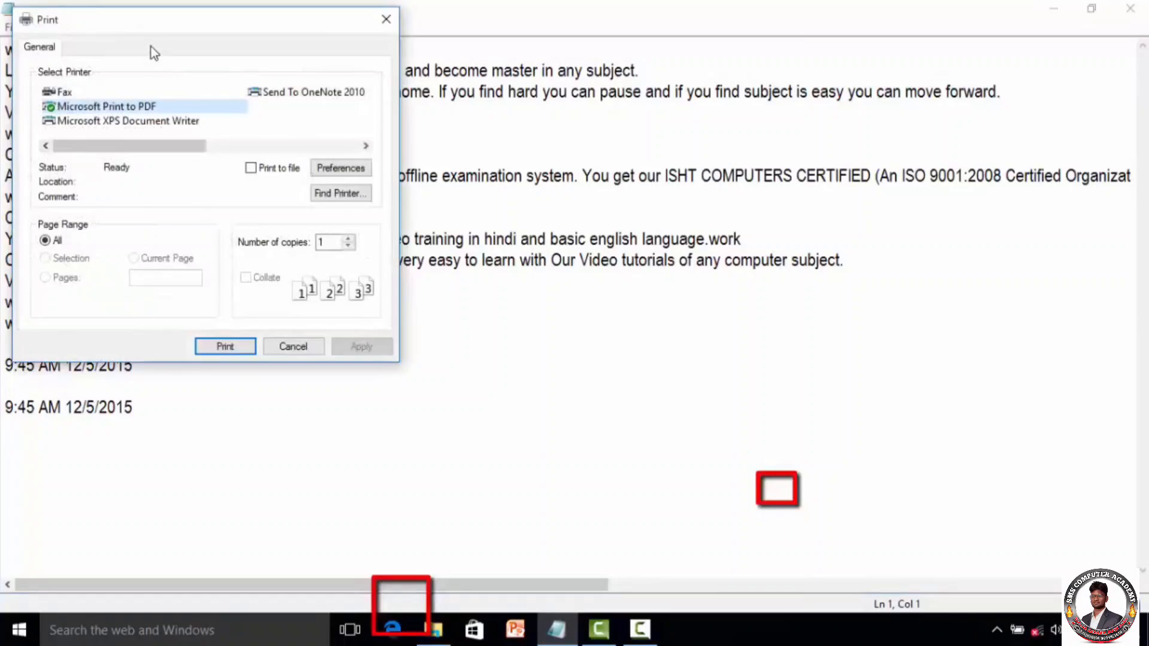
drag(146, 28, 369, 76)
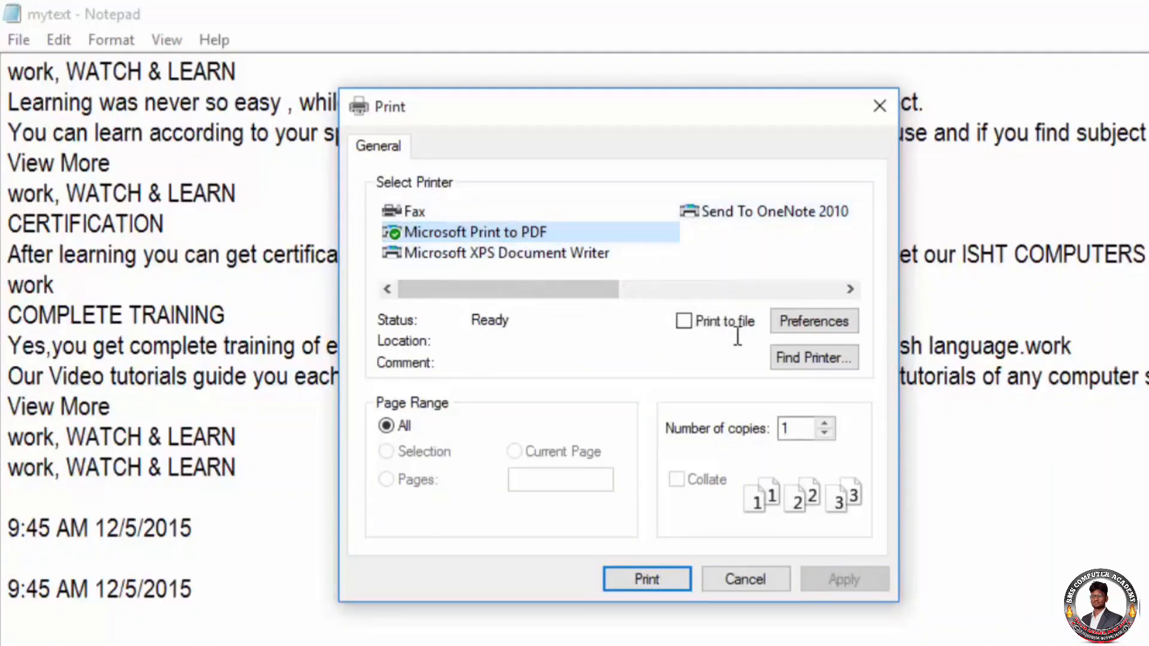
click(801, 317)
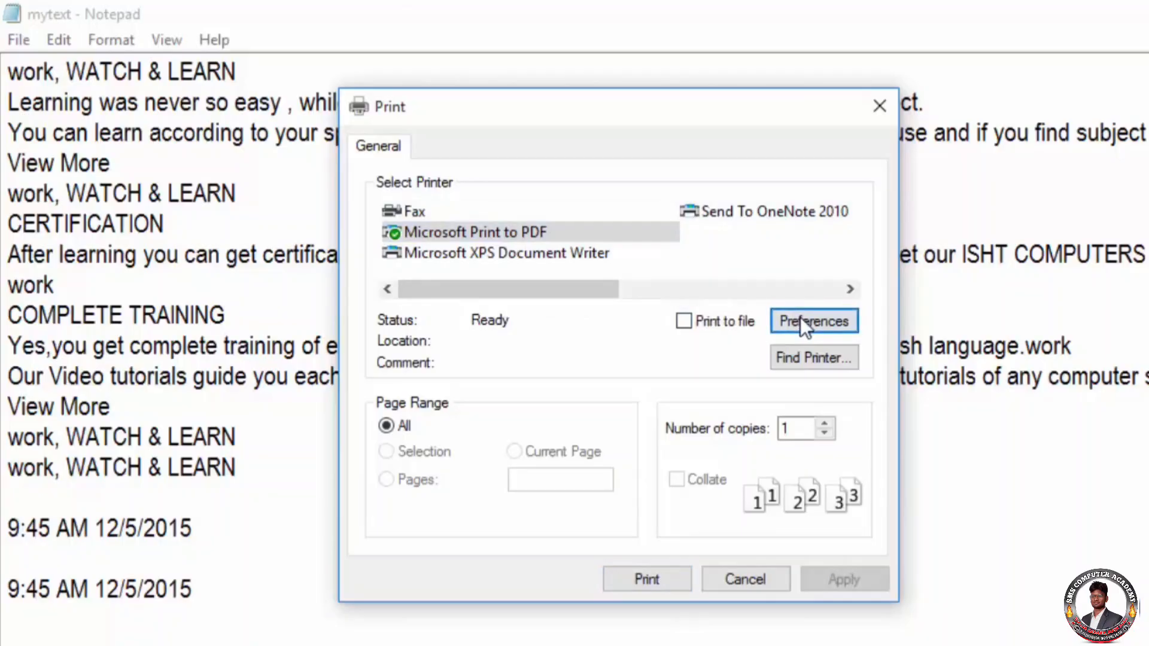
click(640, 308)
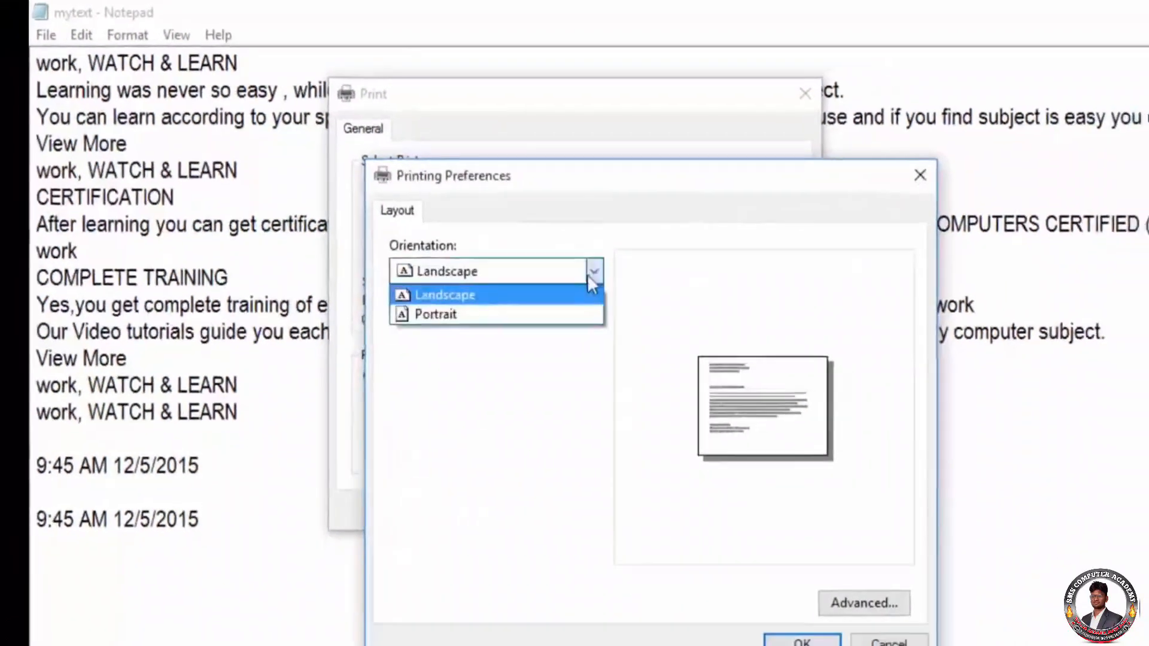
click(508, 306)
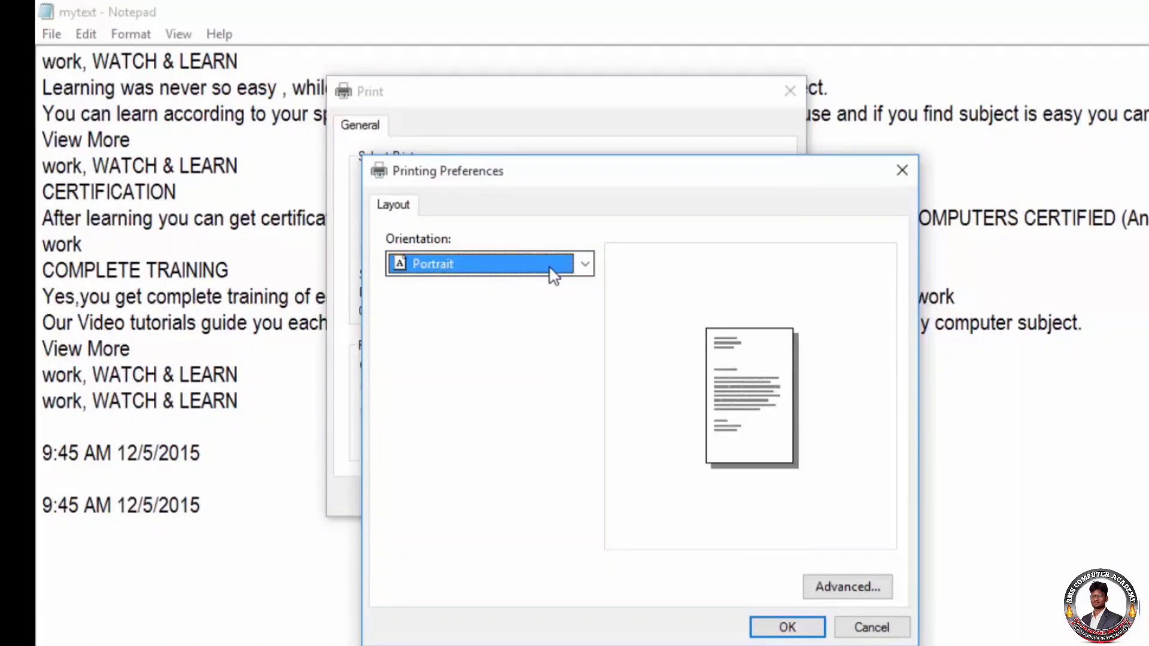
click(895, 636)
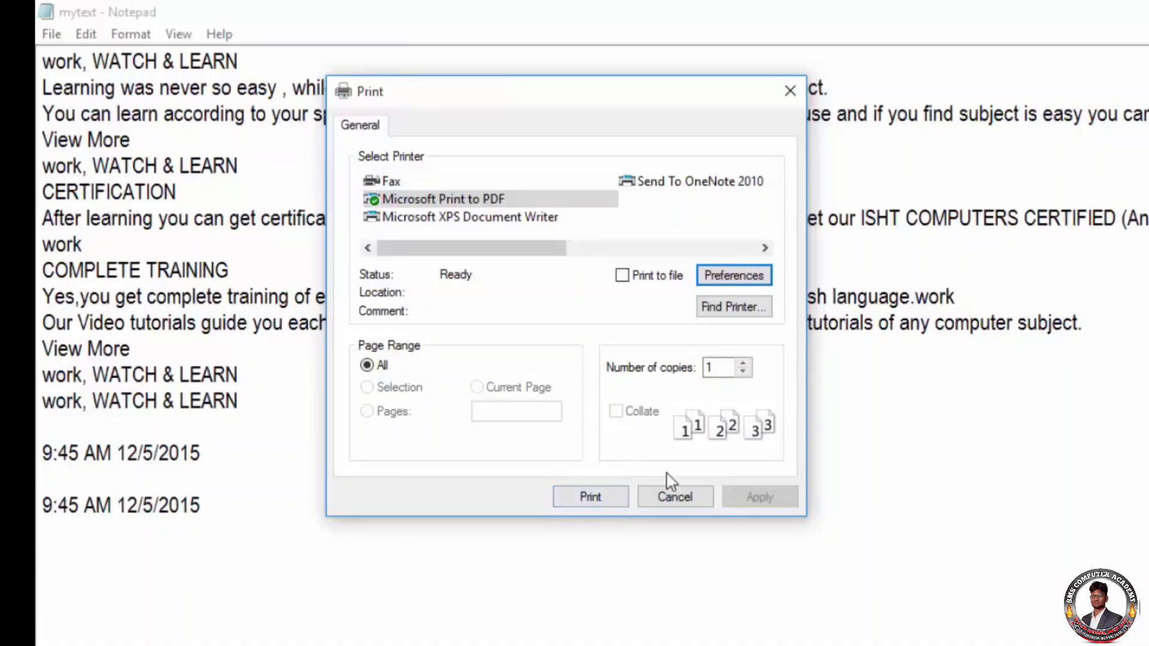
click(698, 498)
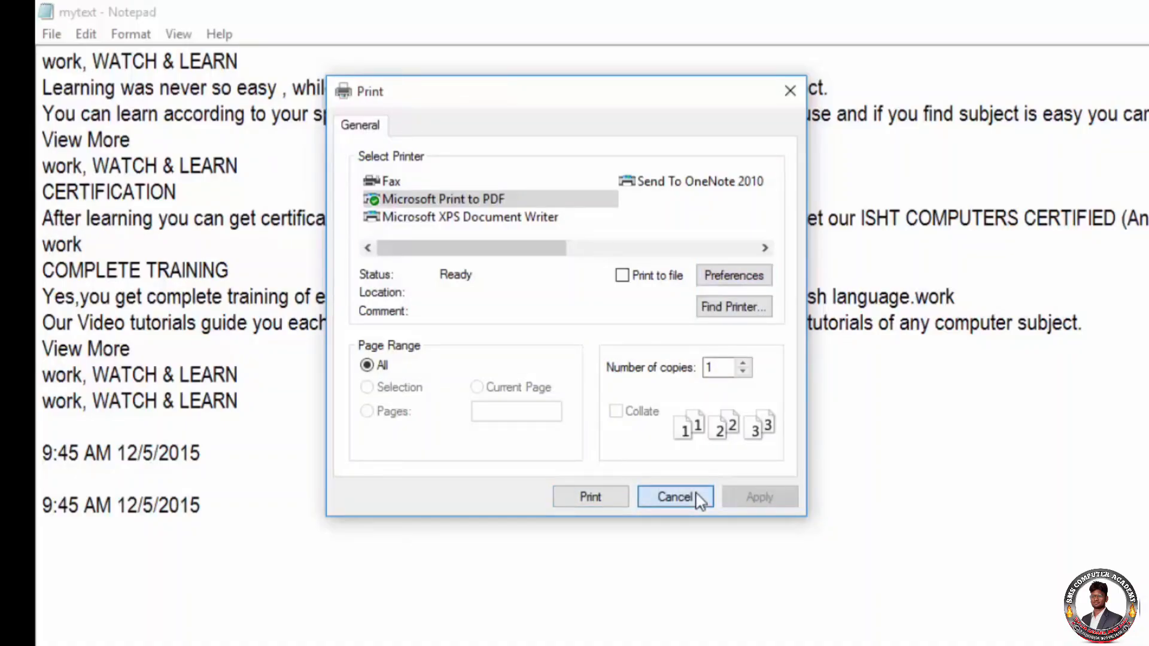
- Restart Notepad and open the mytextone file in a maximized window
click(48, 36)
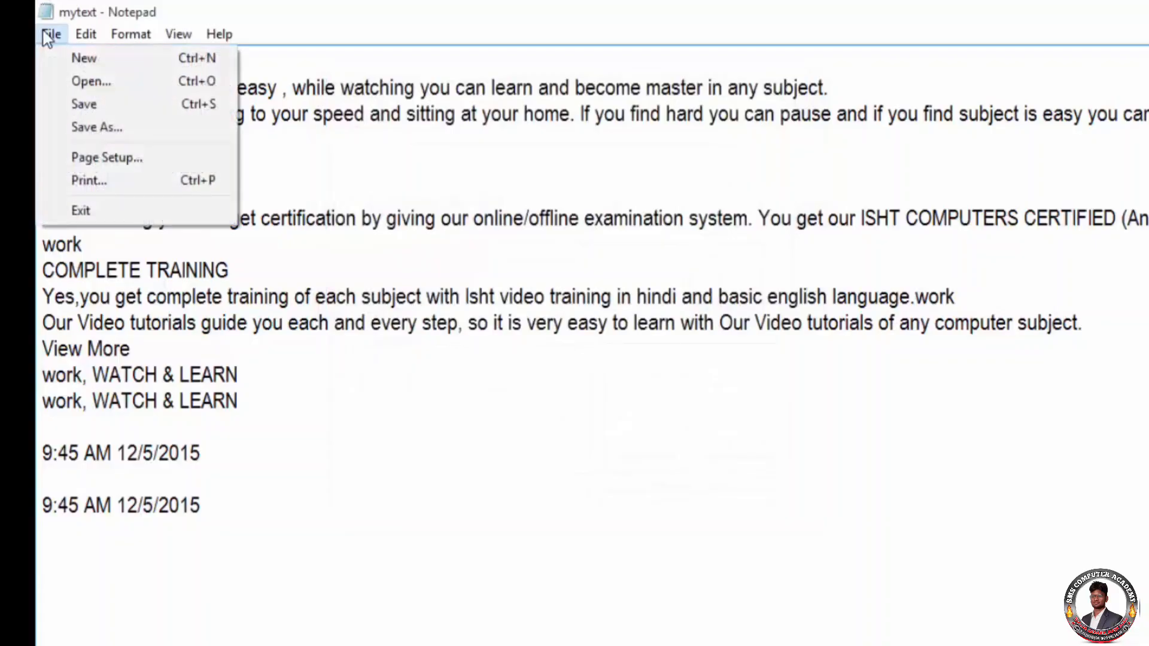
click(81, 206)
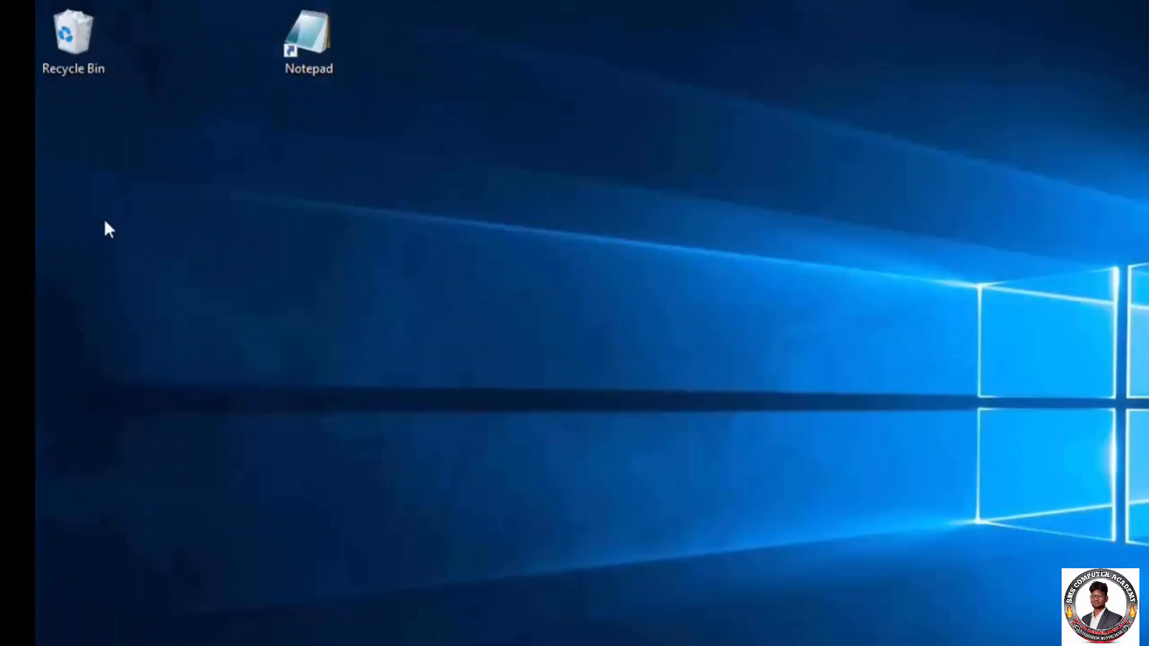
double_click(314, 44)
click(227, 191)
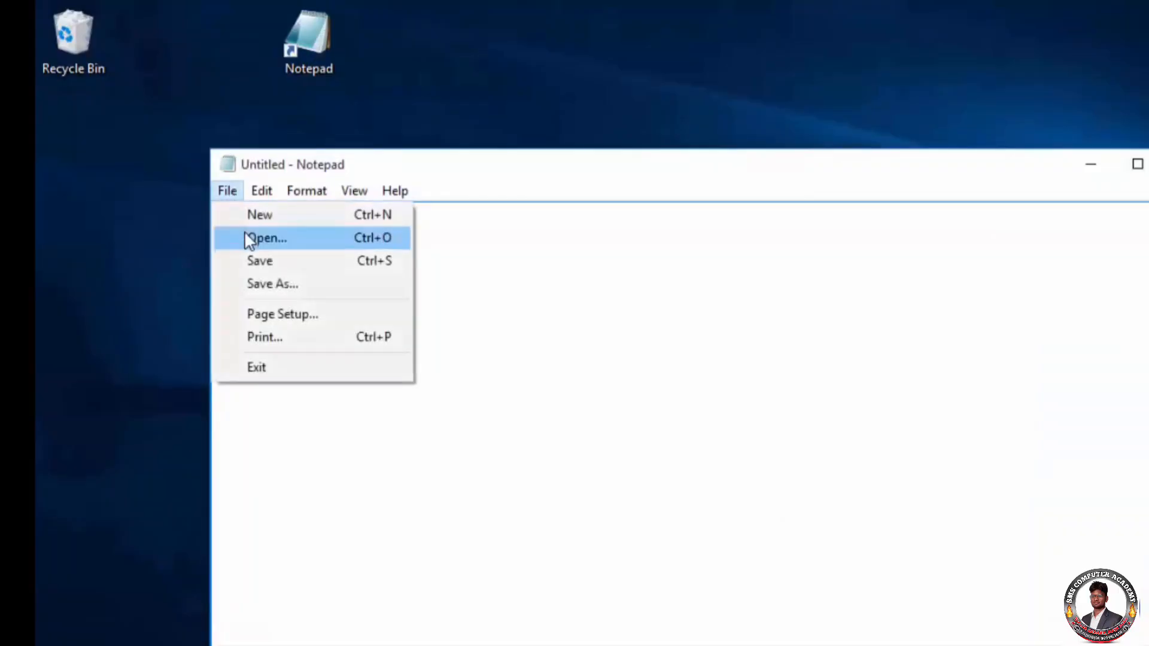
click(247, 236)
double_click(462, 417)
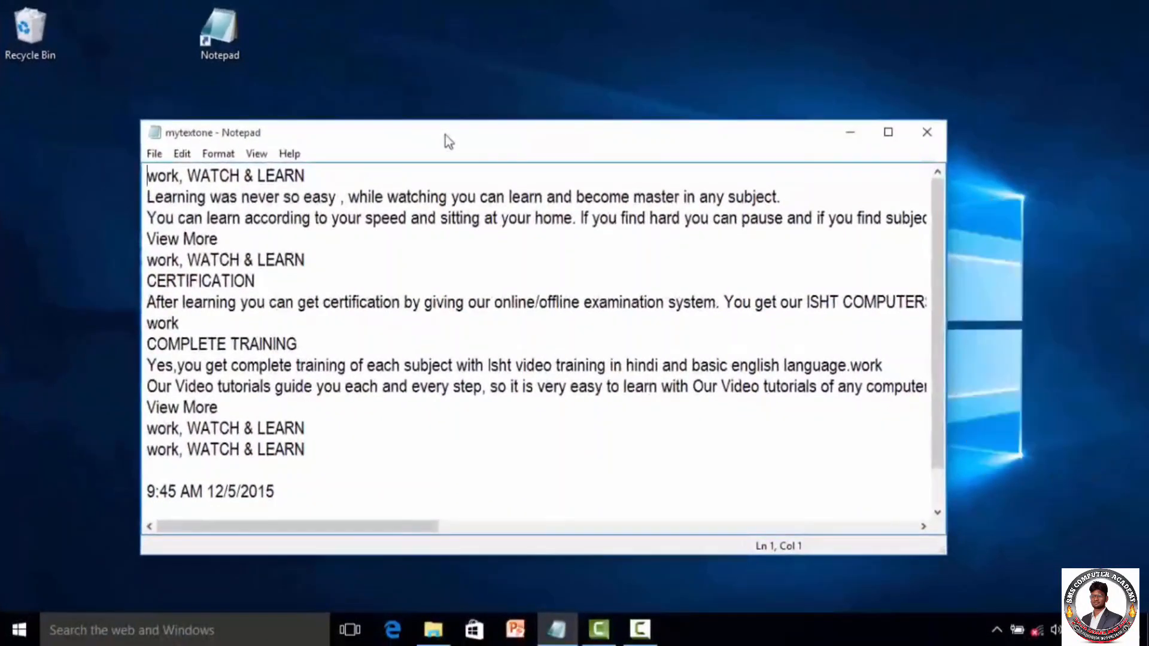
double_click(445, 135)
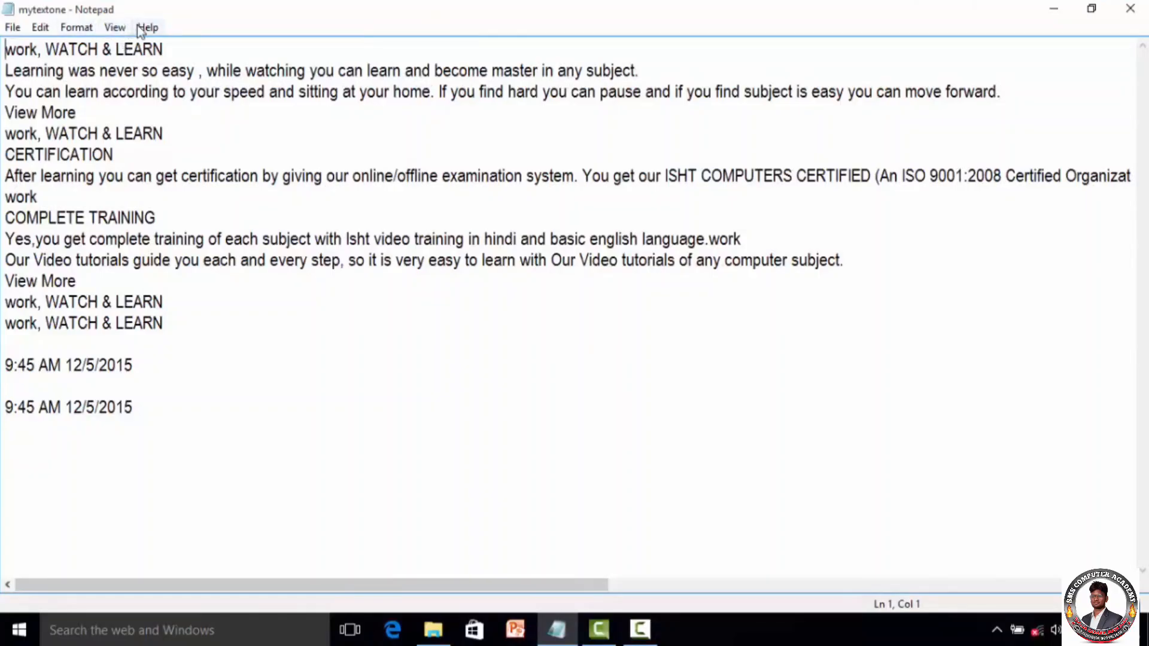
- Check the line and column indicator in the status bar for several cursor positions across the text
click(115, 27)
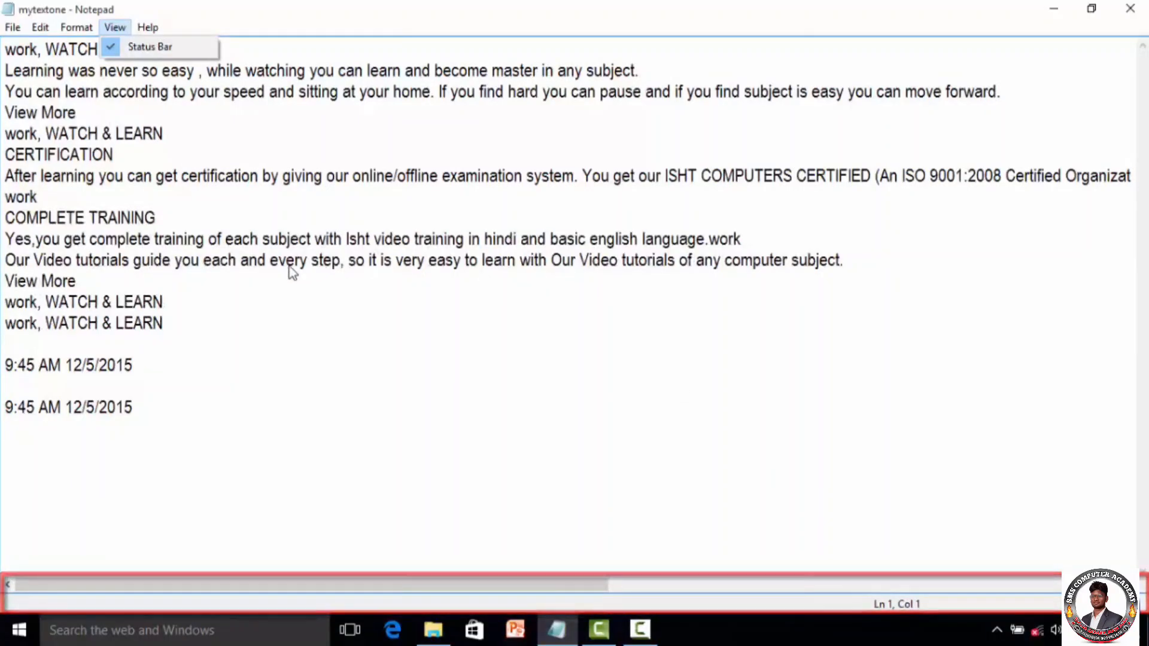
click(114, 256)
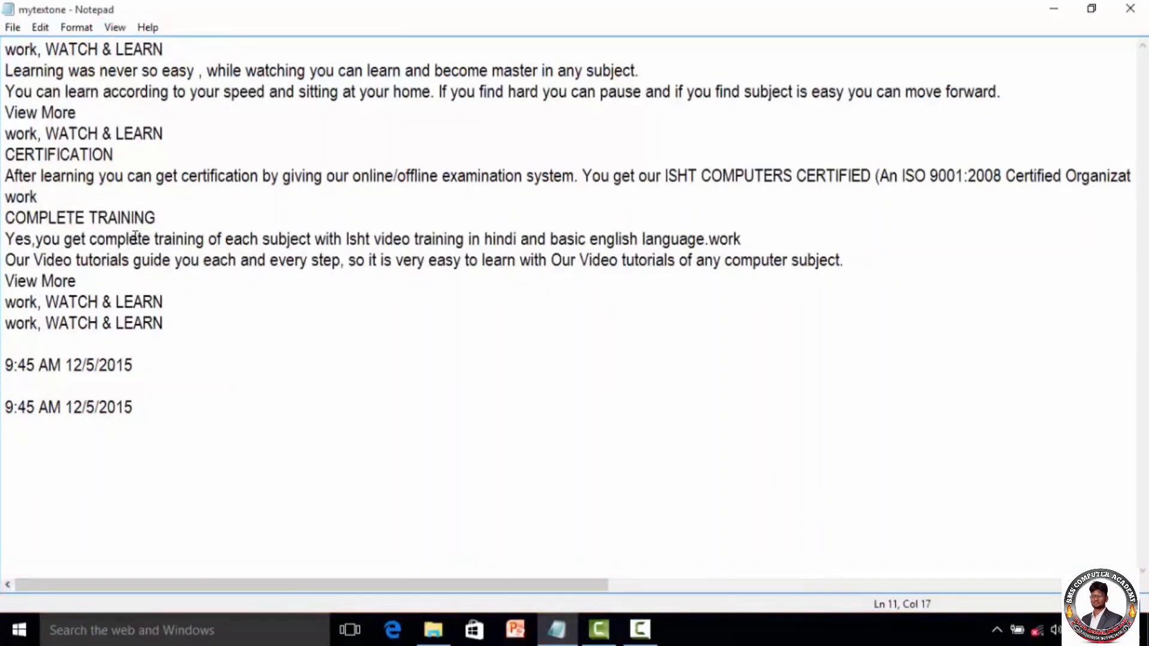
click(137, 238)
click(557, 243)
click(468, 261)
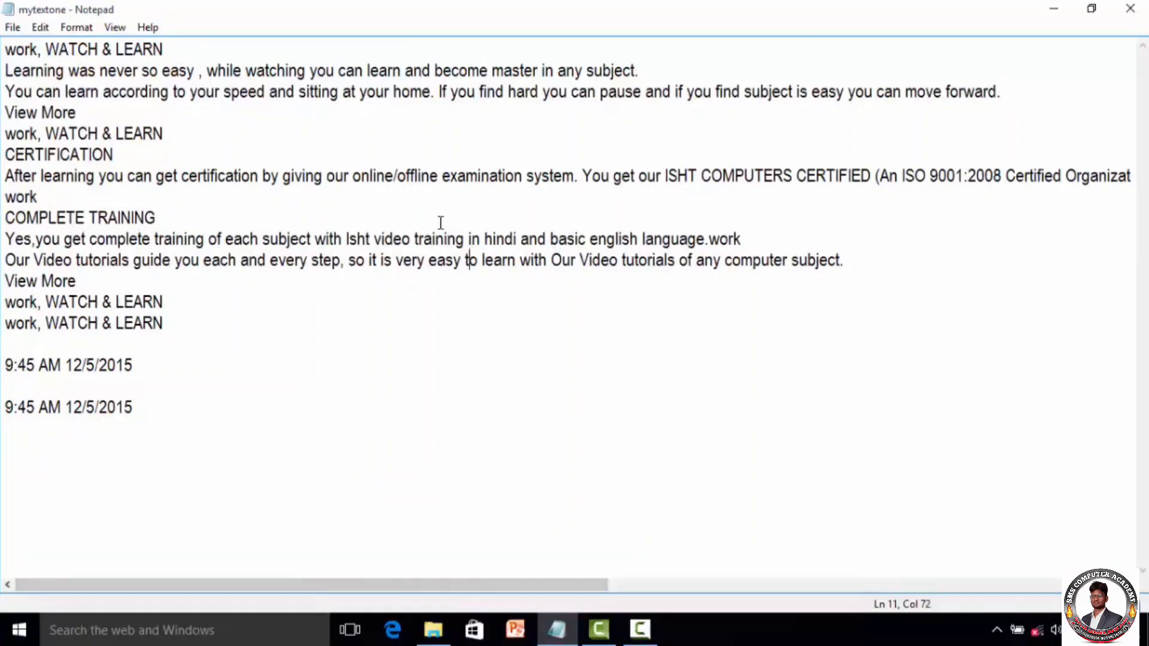
click(366, 91)
click(144, 303)
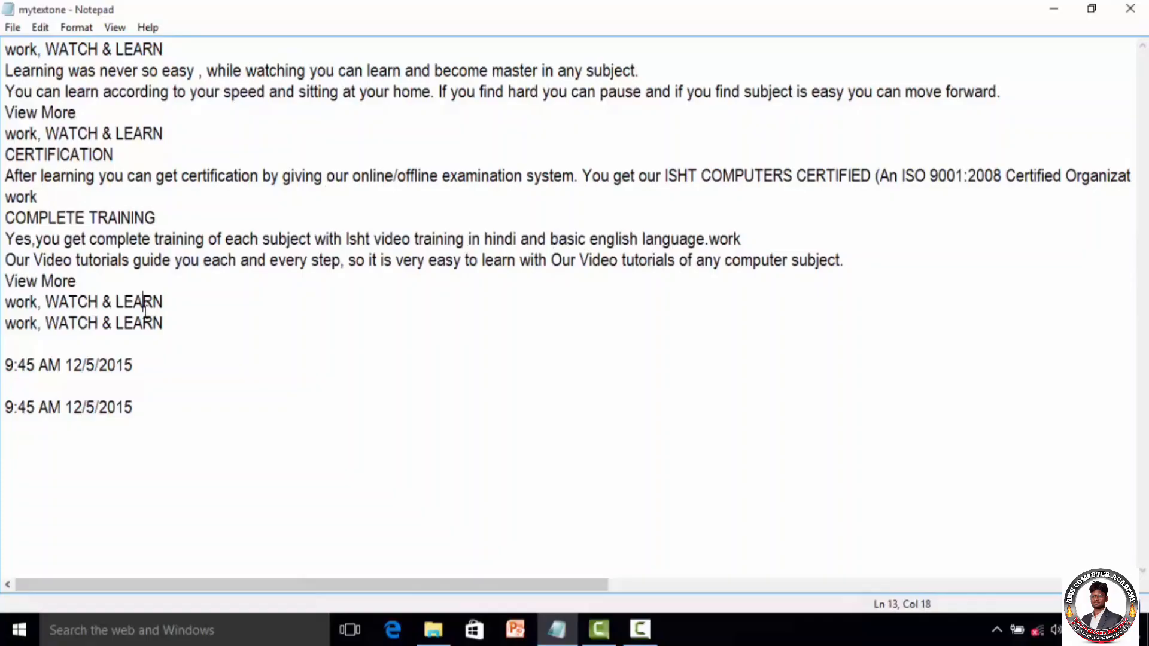
click(115, 365)
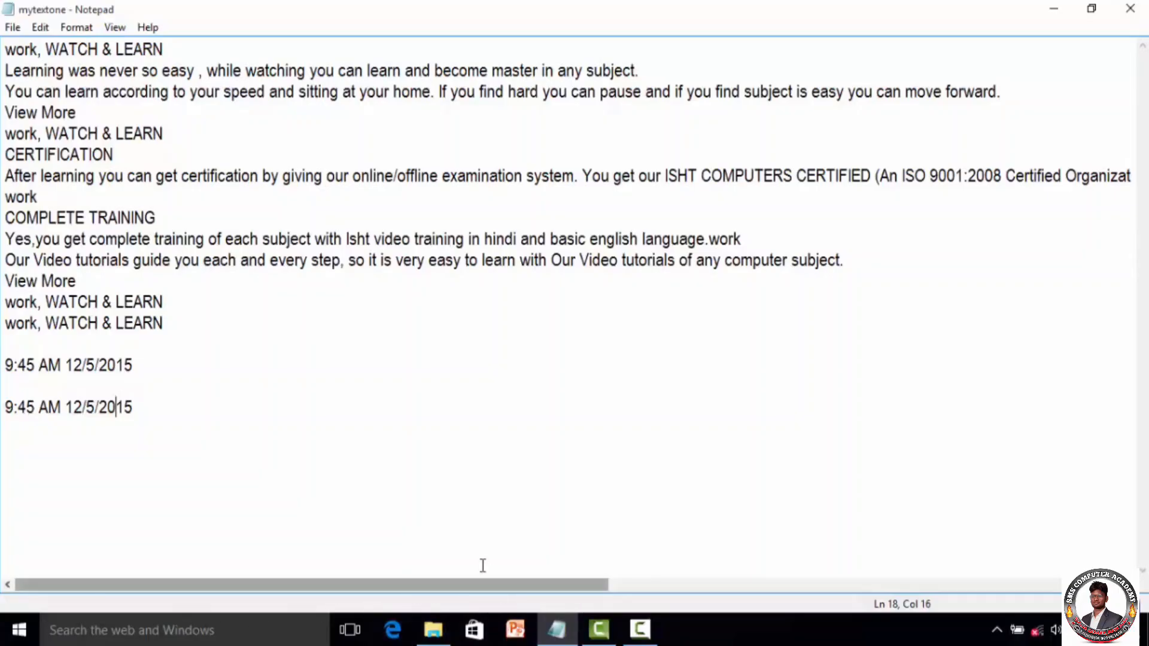
- Hide the status bar and show it again
click(114, 27)
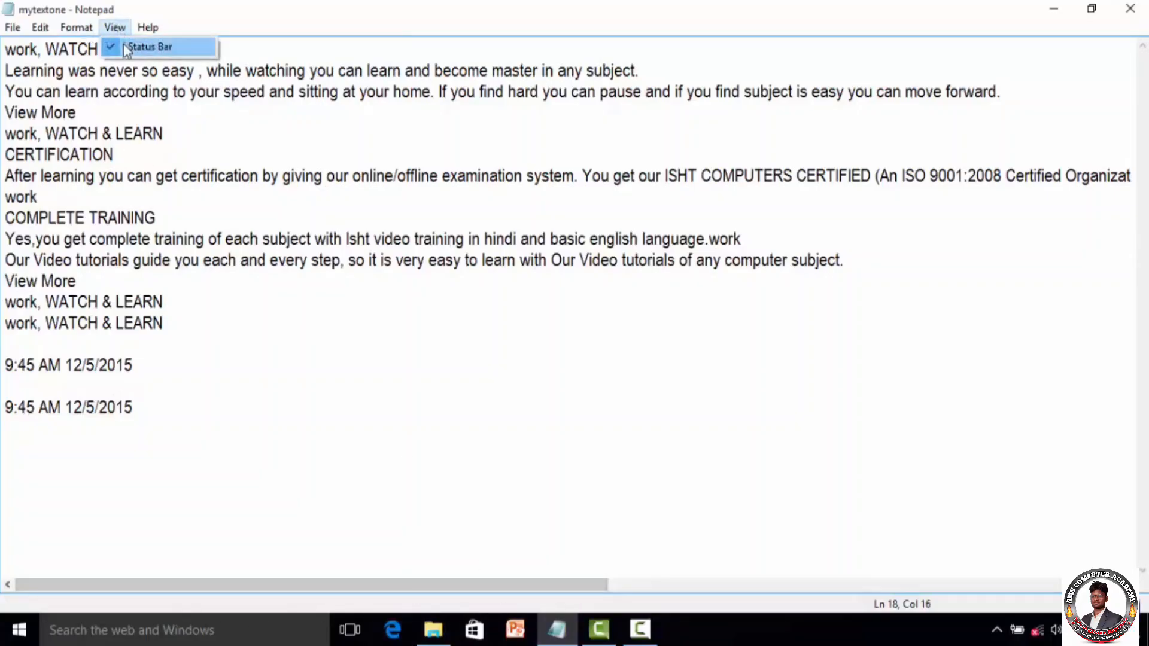
click(146, 47)
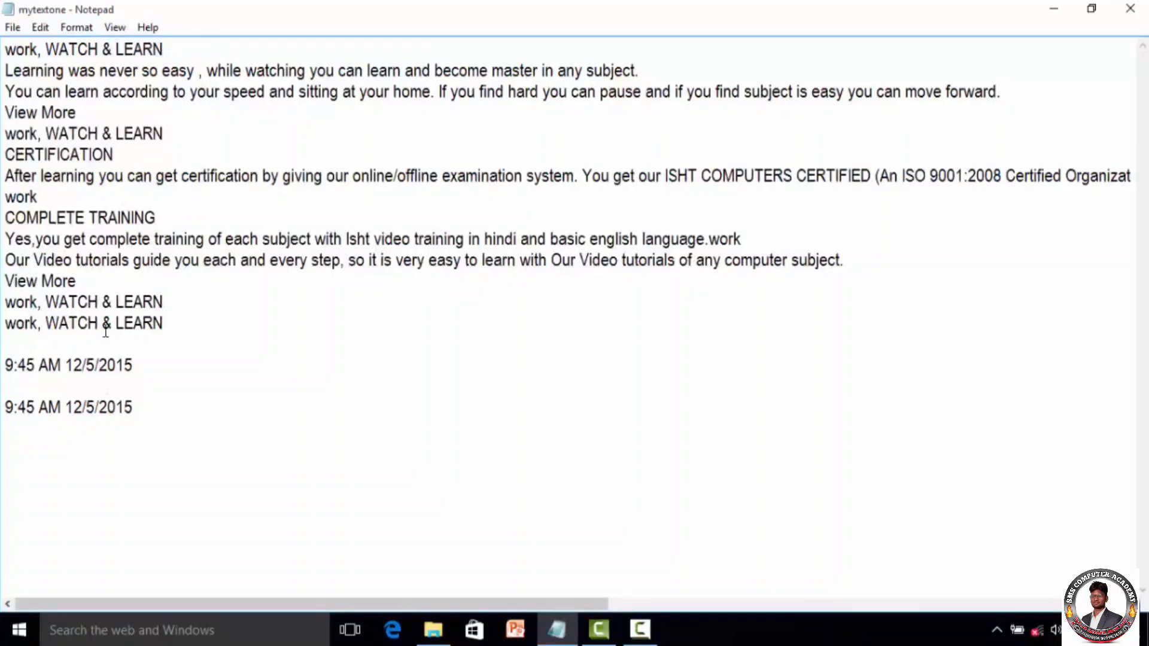
click(114, 28)
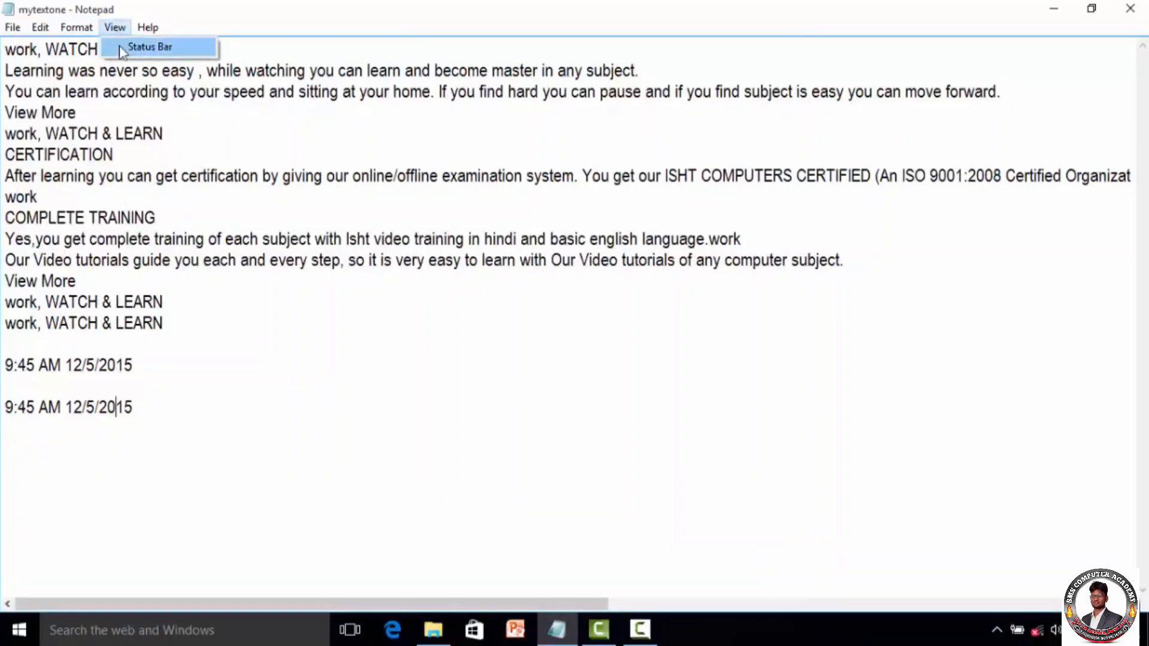
click(121, 47)
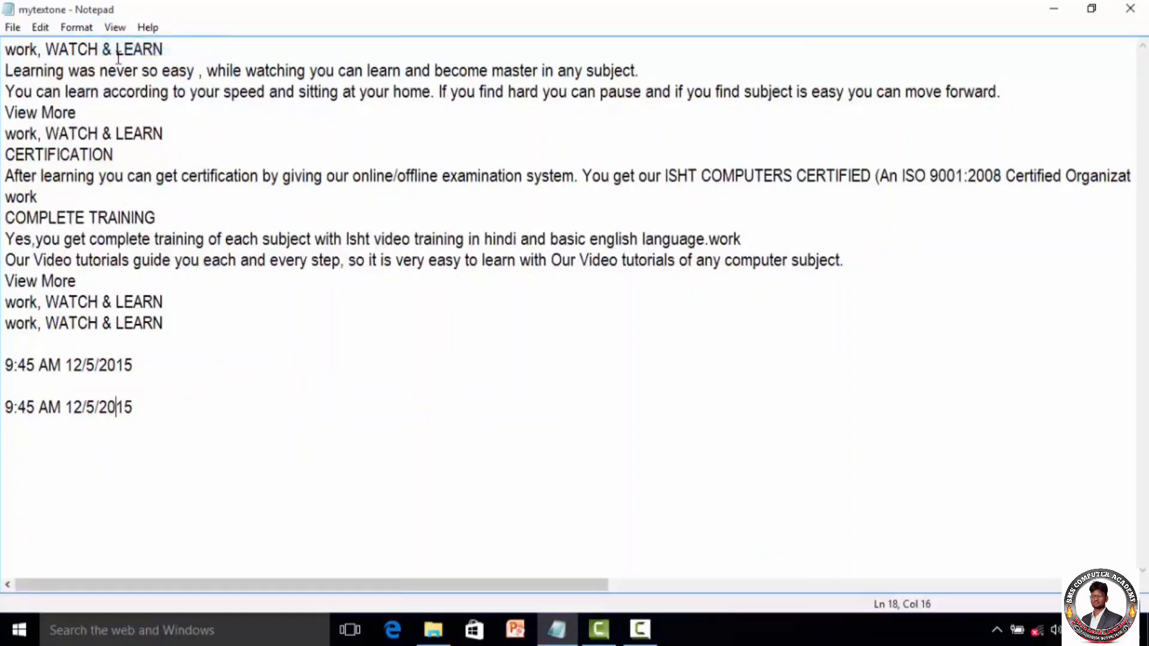
click(136, 175)
- View the Notepad help and close its window
click(149, 29)
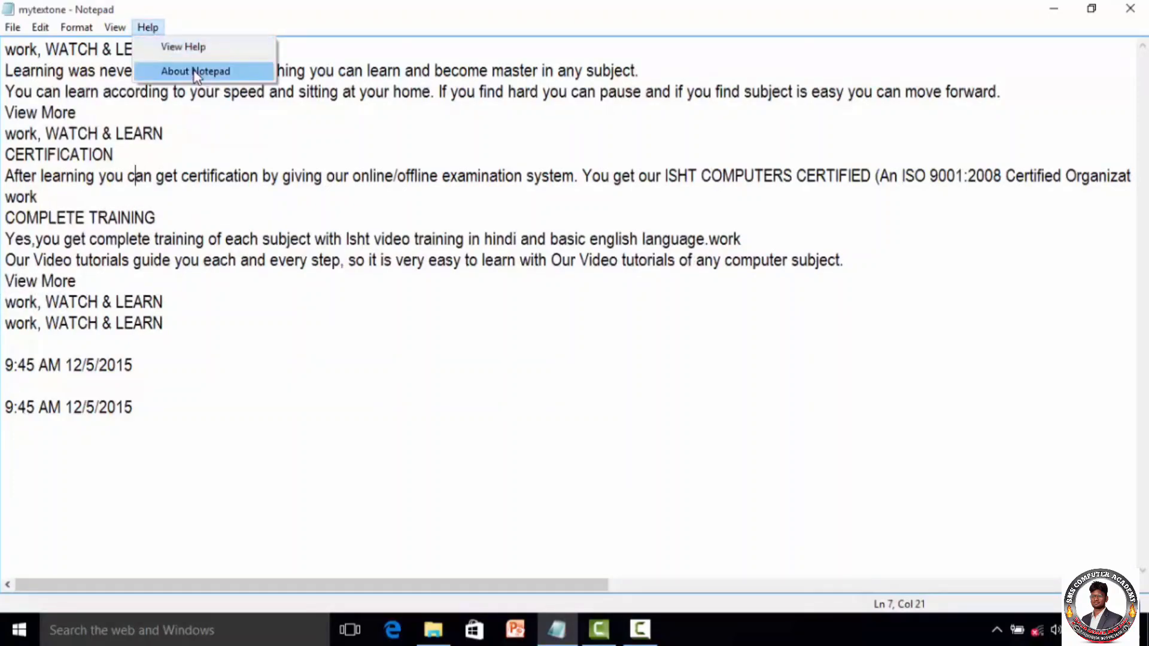
click(197, 52)
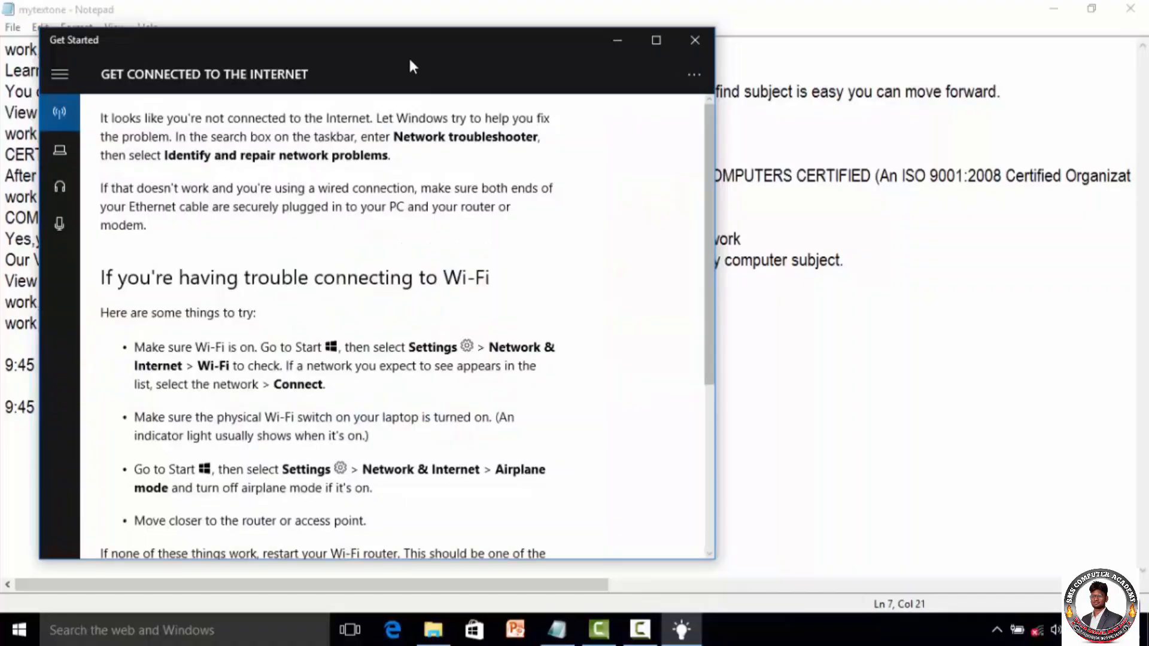
click(695, 42)
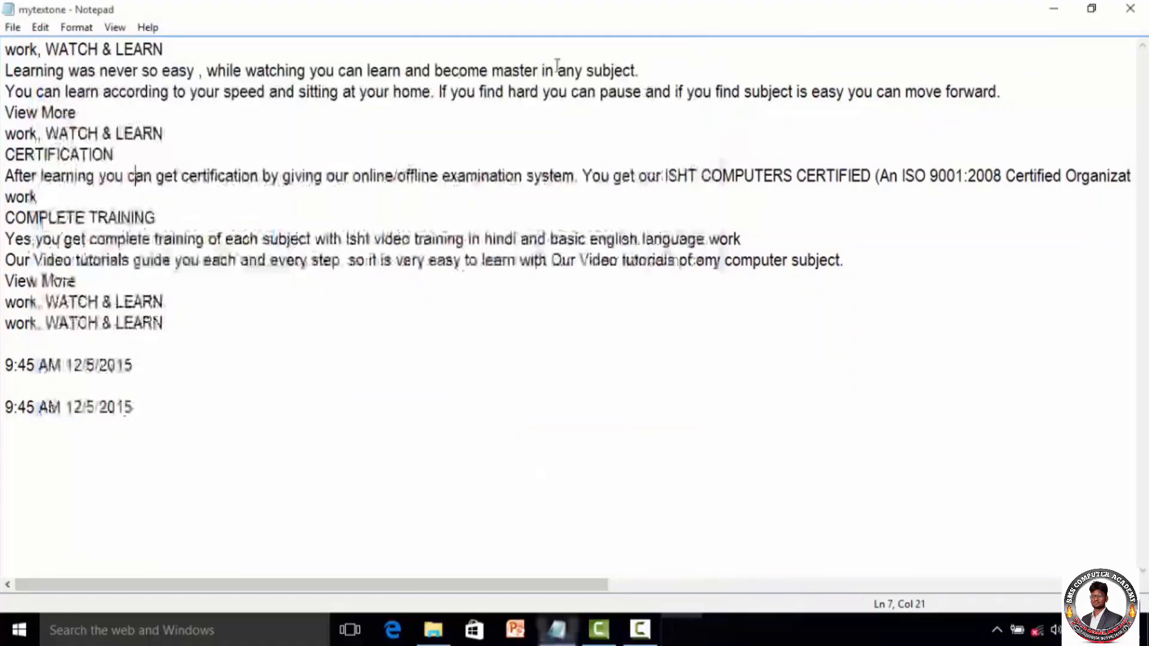
- View the Windows version and licence information in About Notepad and close it
click(154, 29)
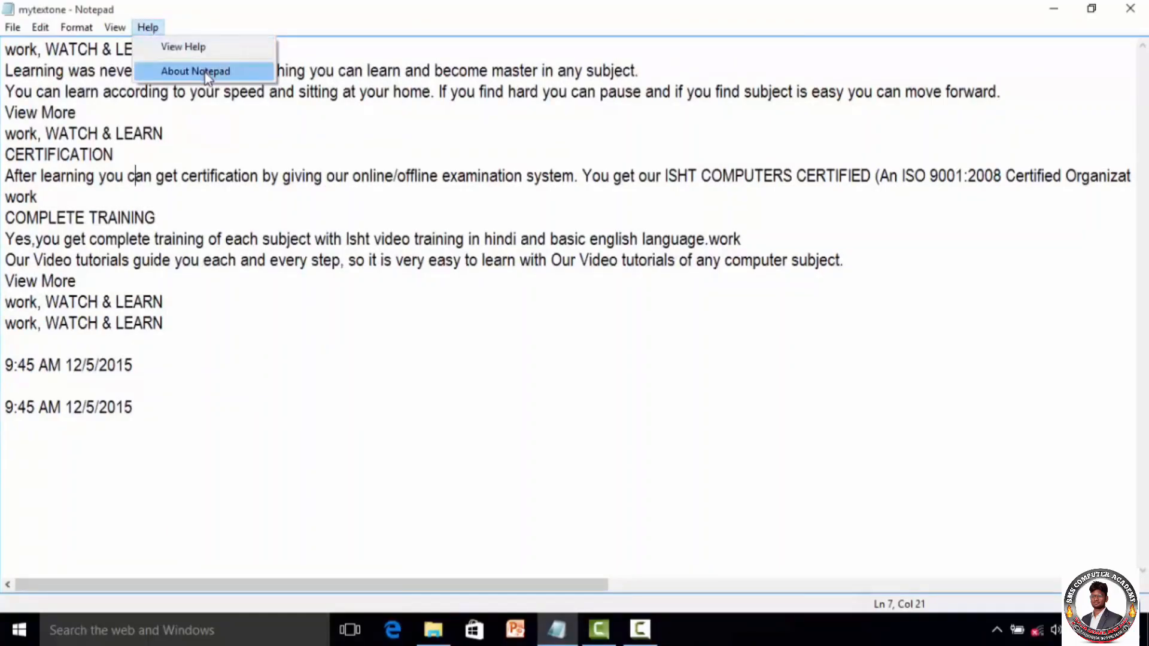
click(188, 73)
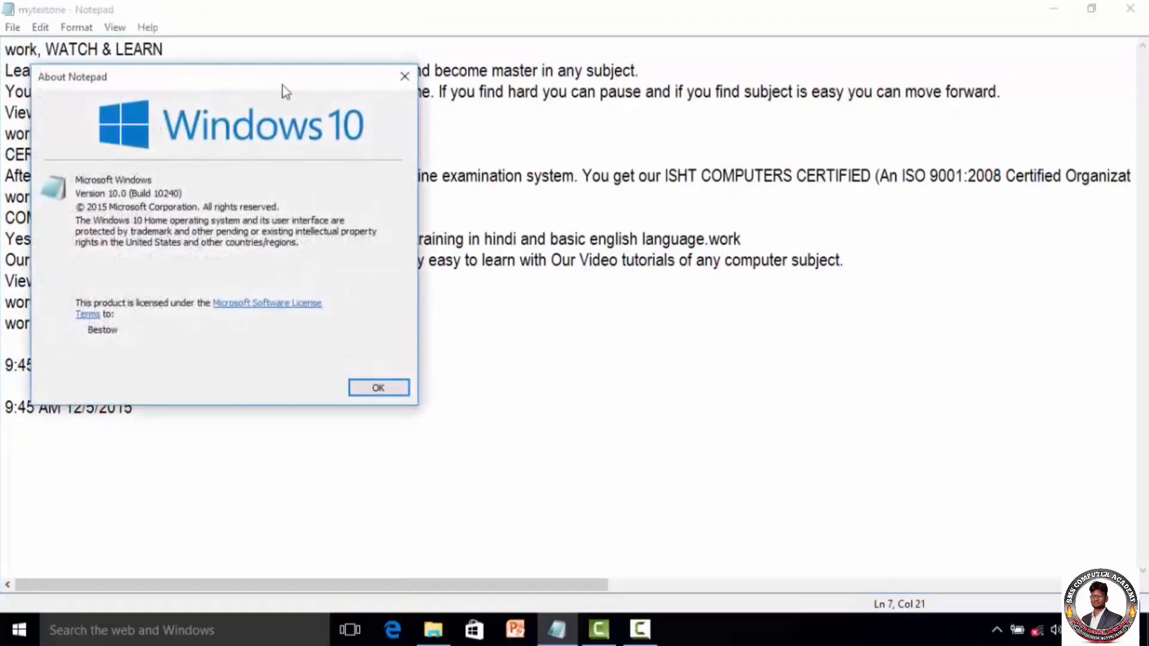
drag(281, 85, 526, 115)
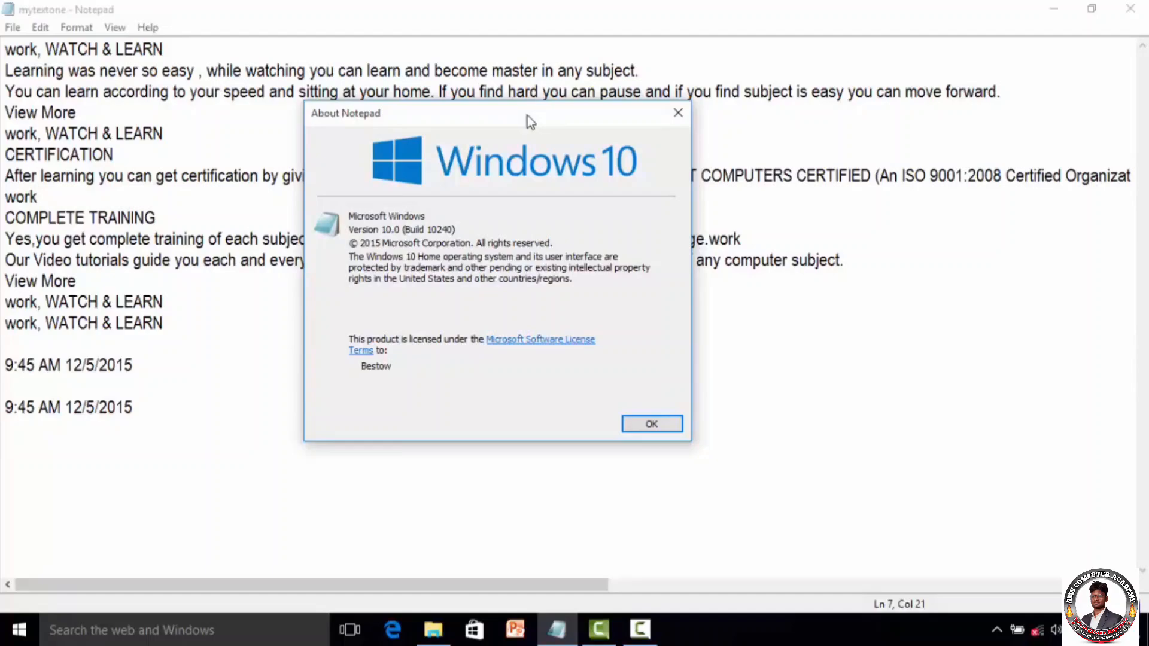
click(679, 113)
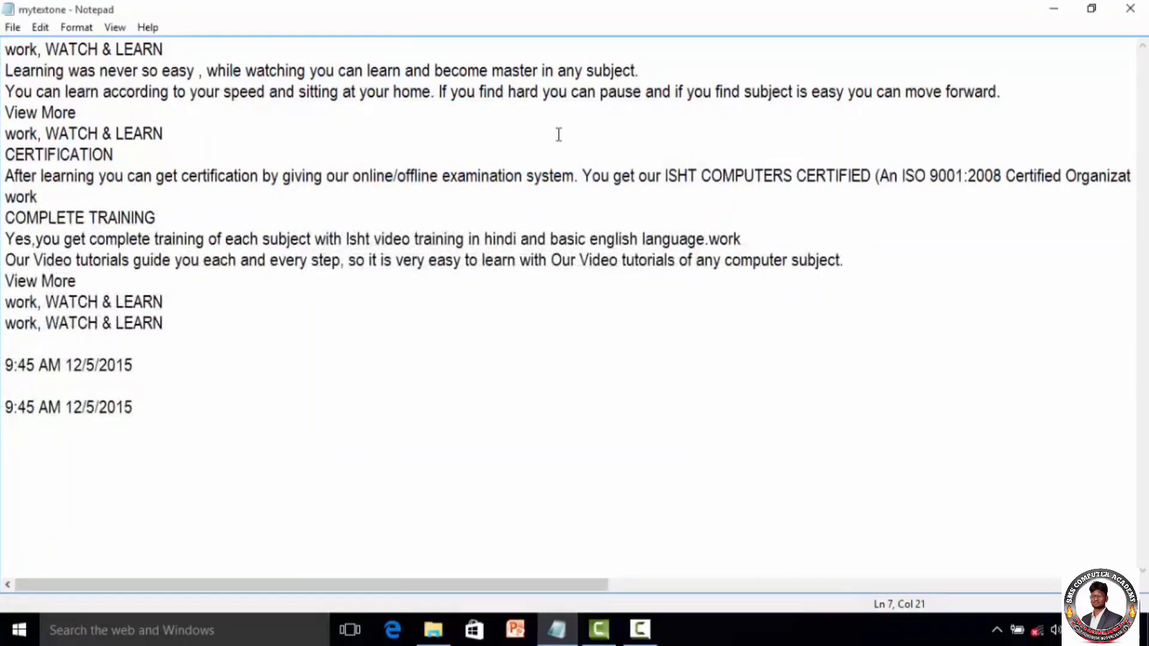